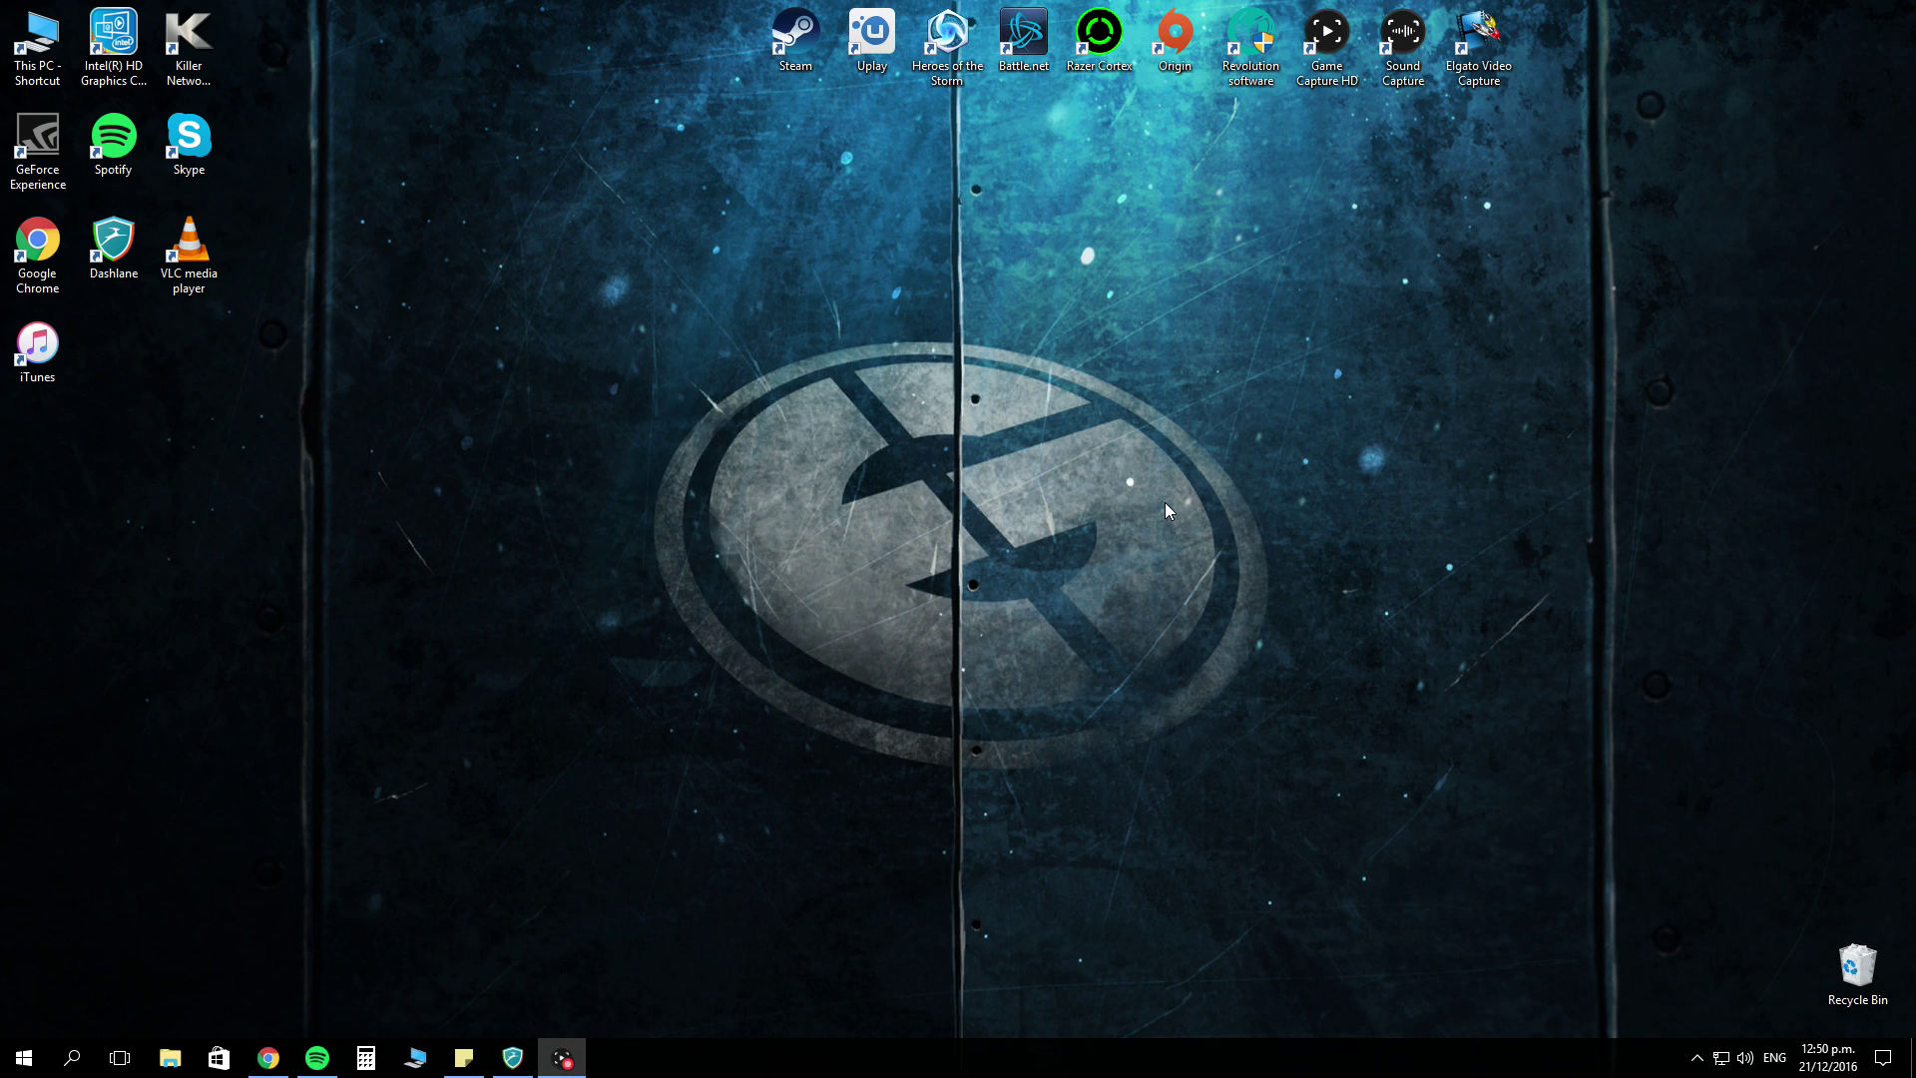
Select the top-row shortcuts from Steam to Elgato Video Capture and shift them left as a group.
drag(1573, 211, 758, 5)
drag(1096, 41, 948, 60)
click(1084, 272)
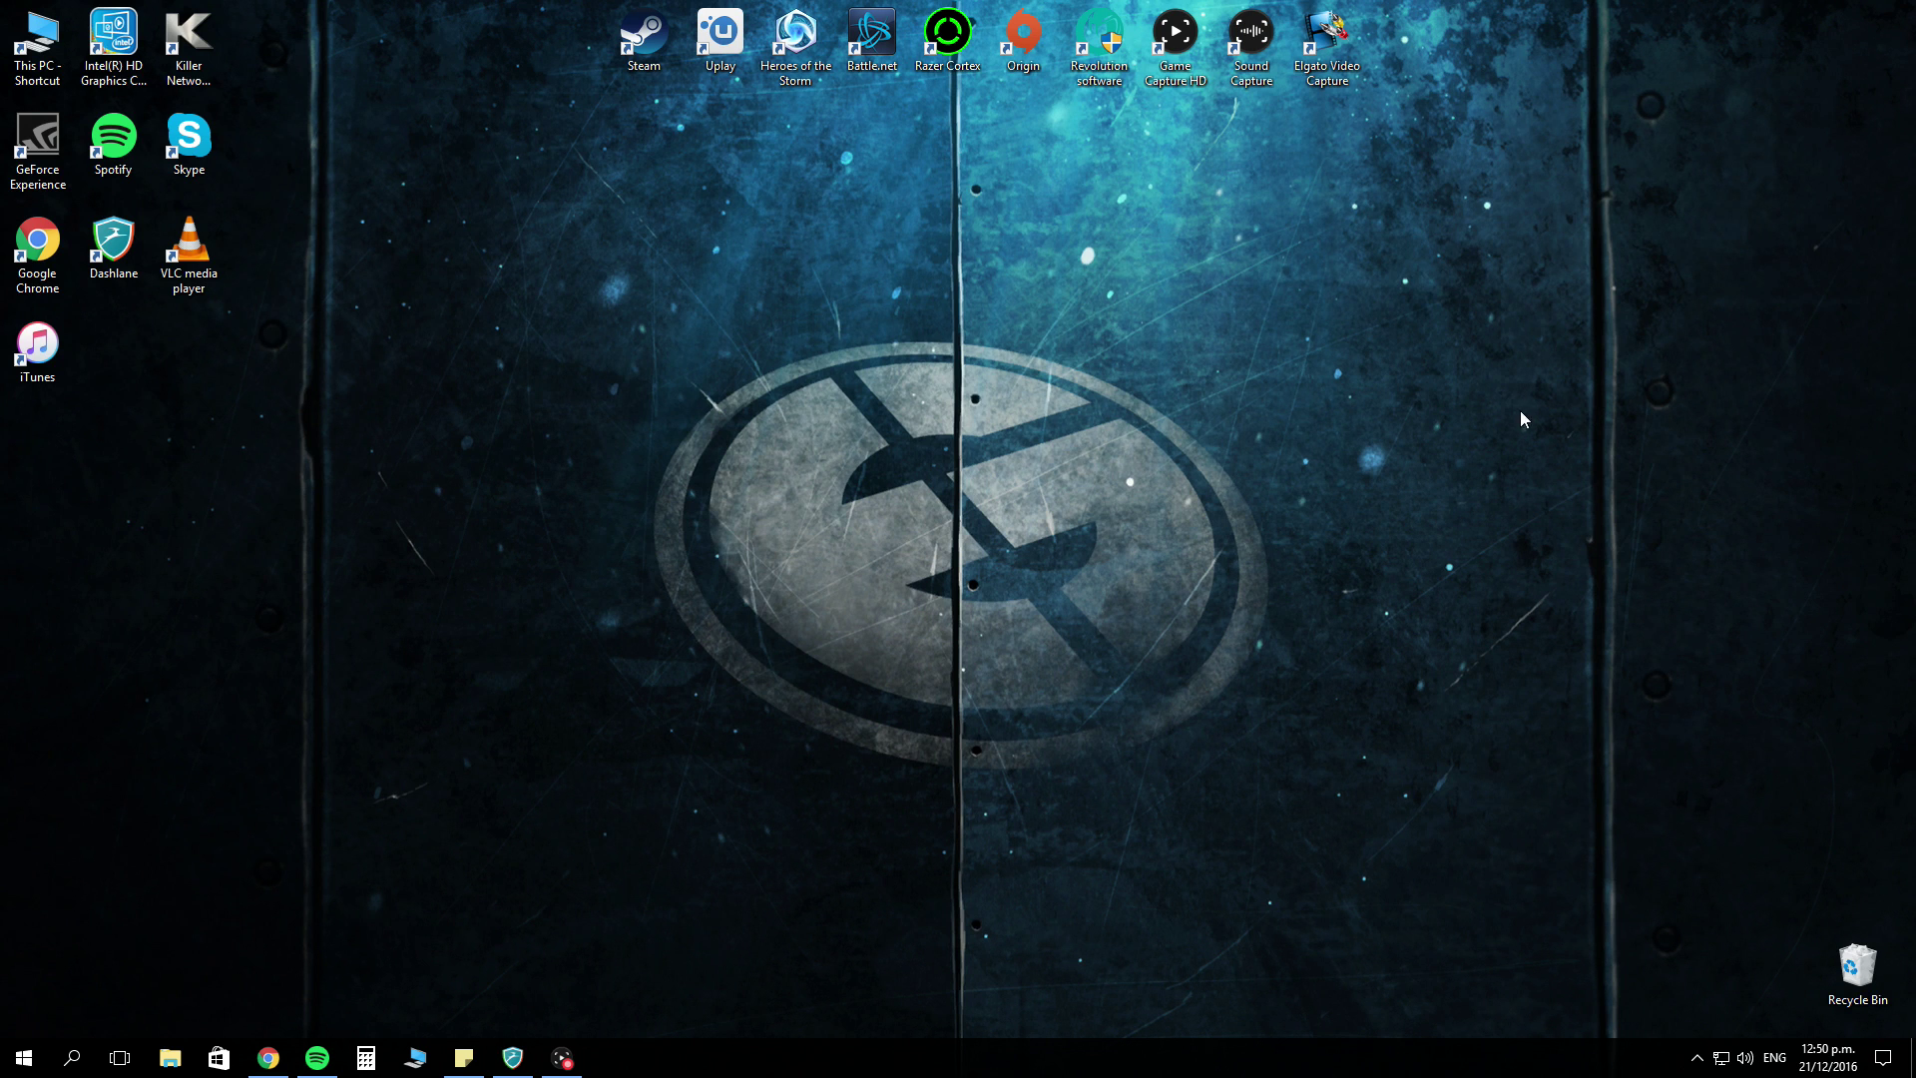
Launch the Revolution software shortcut and approve the User Account Control prompt.
double_click(1099, 40)
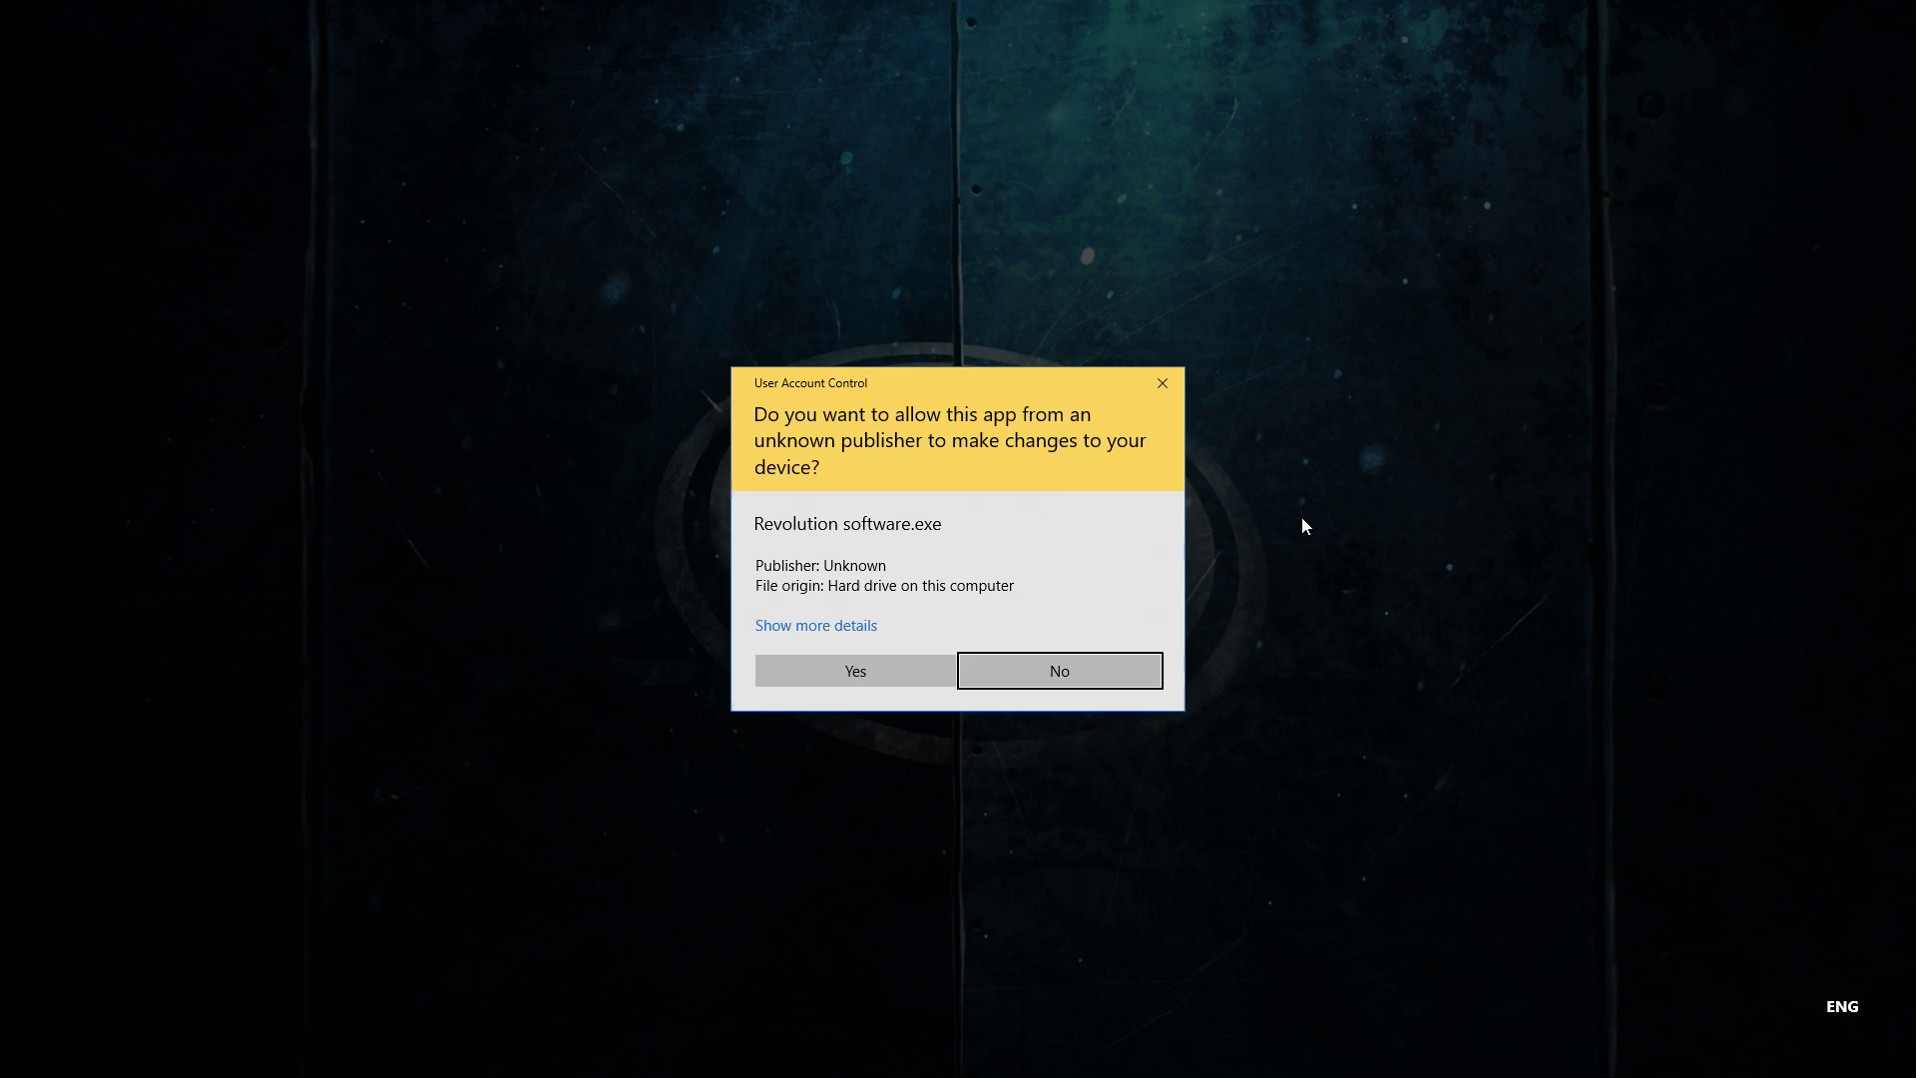
click(848, 675)
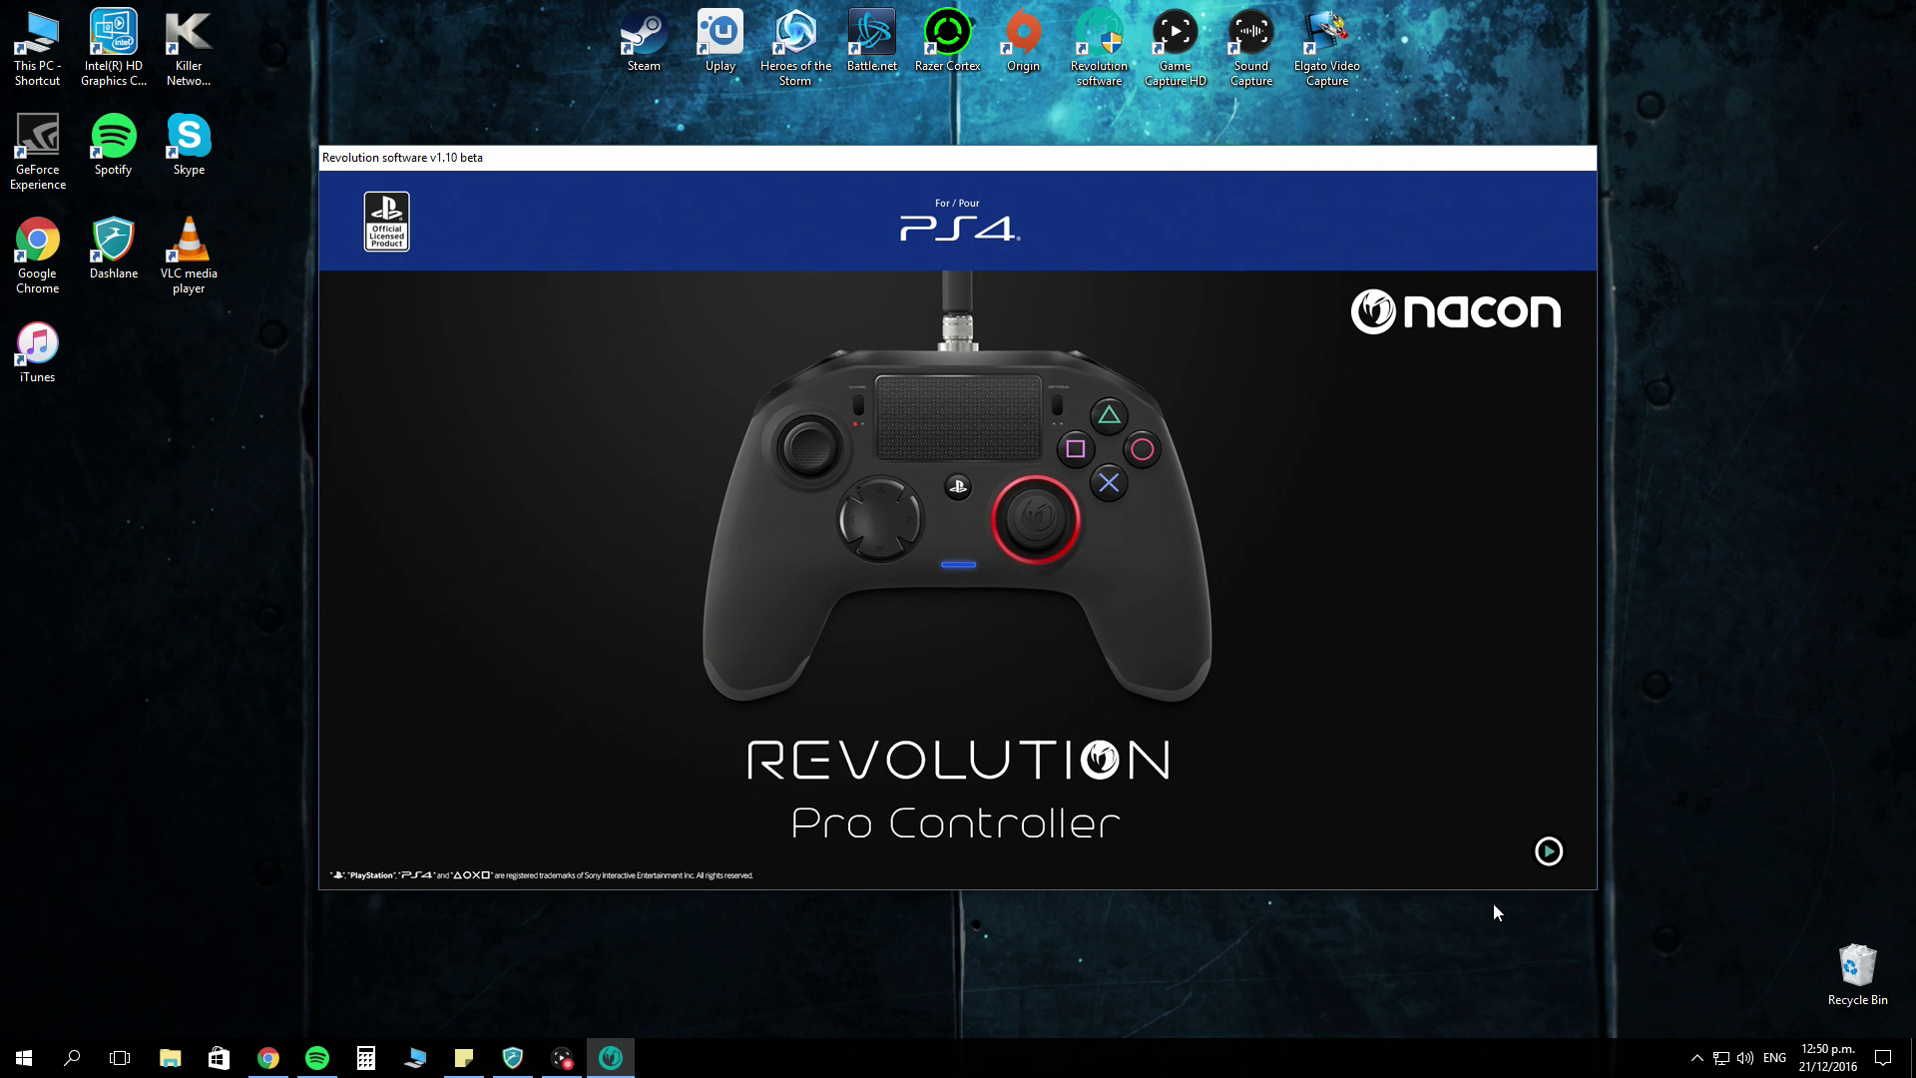
Continue past the Revolution Pro Controller splash screen to the profile management page.
click(1549, 851)
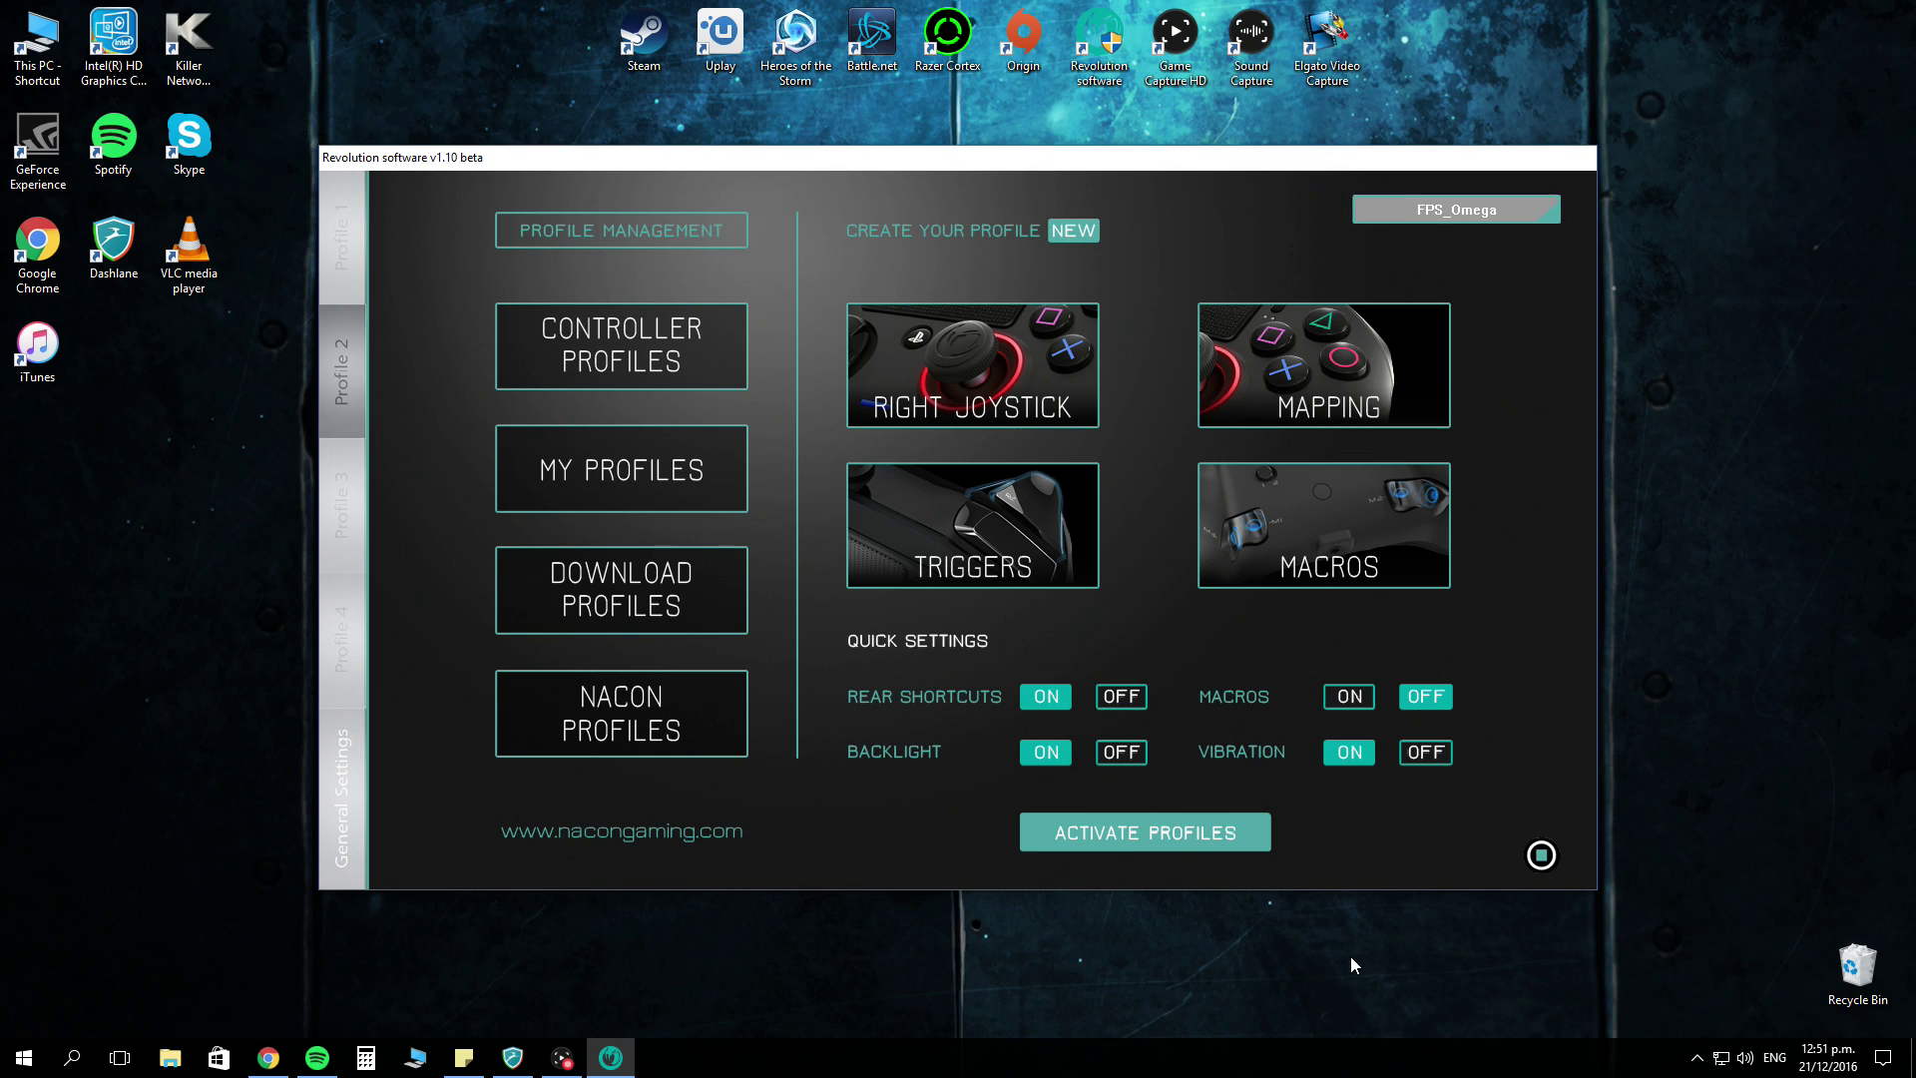
Browse Profiles 1–4 and General Settings, ending on Profile 1, nacon_FPS.
click(337, 234)
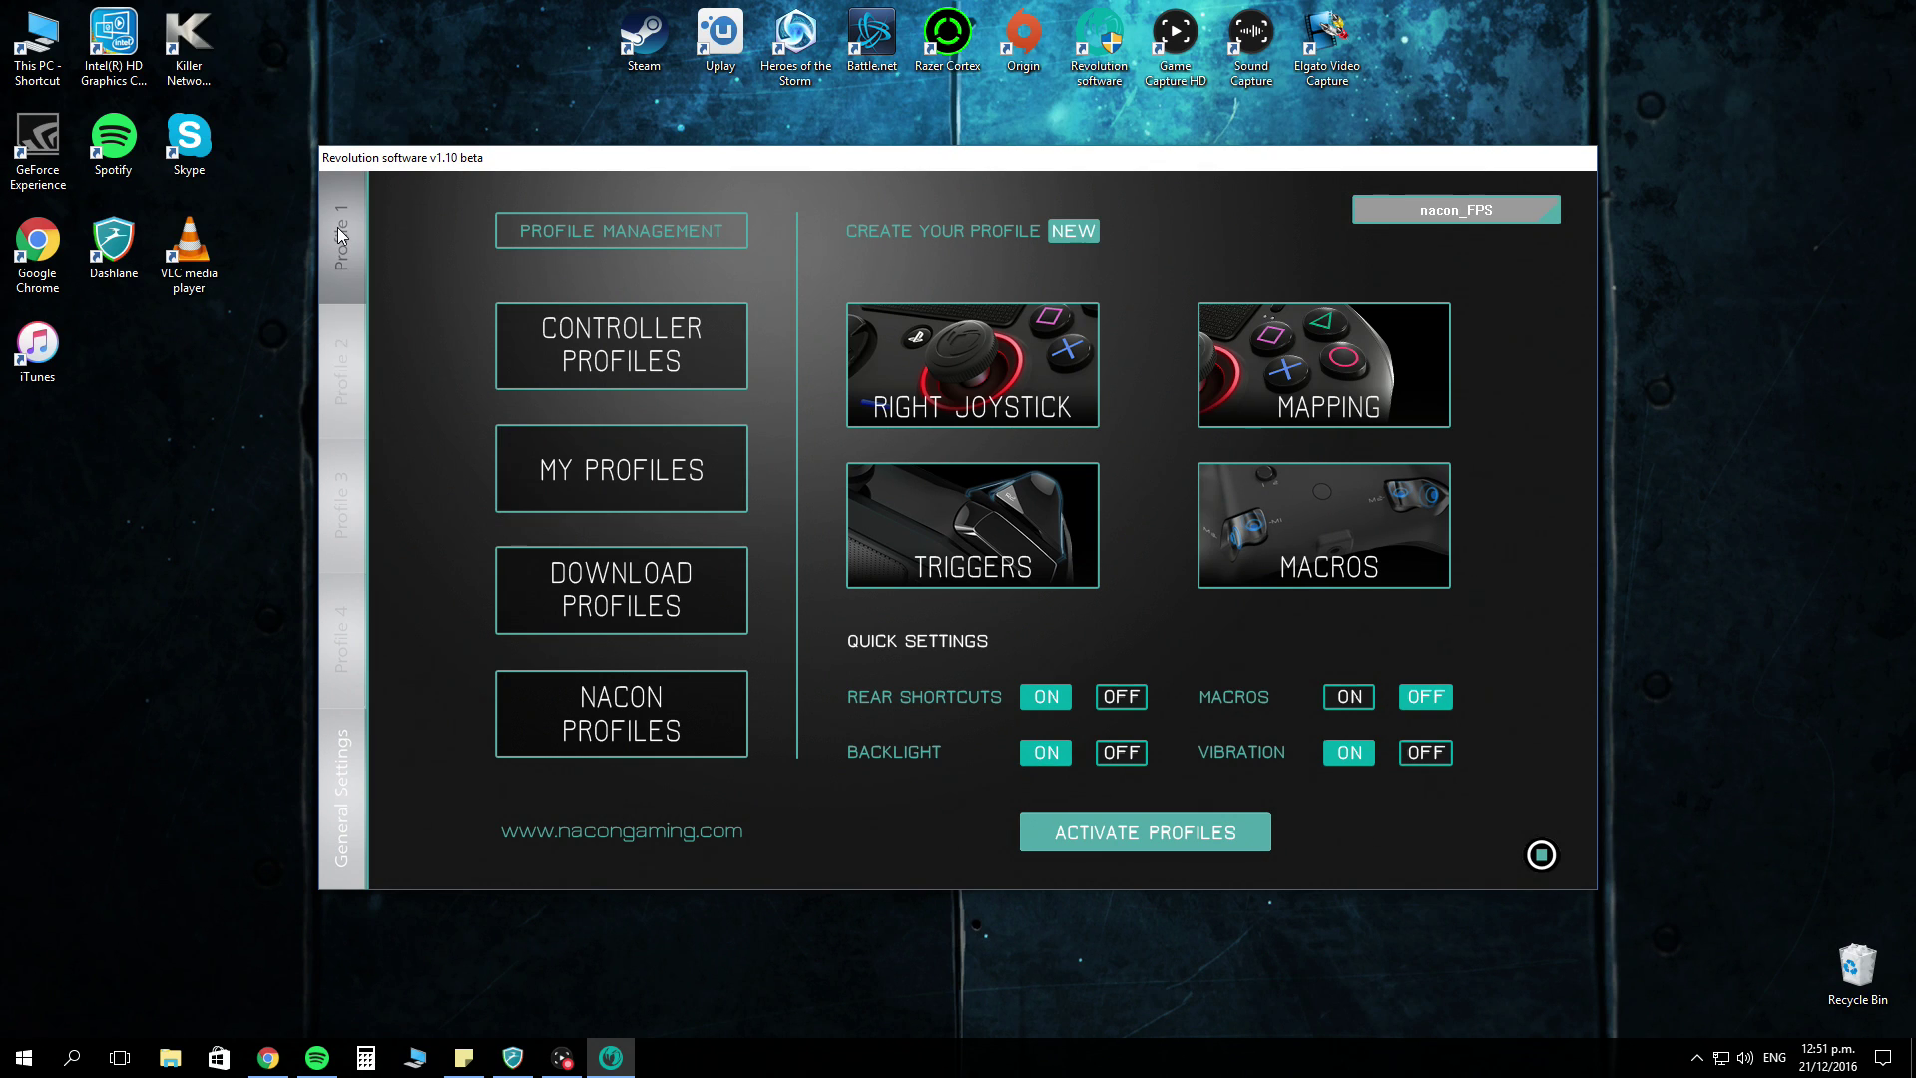
click(341, 371)
click(341, 504)
click(342, 661)
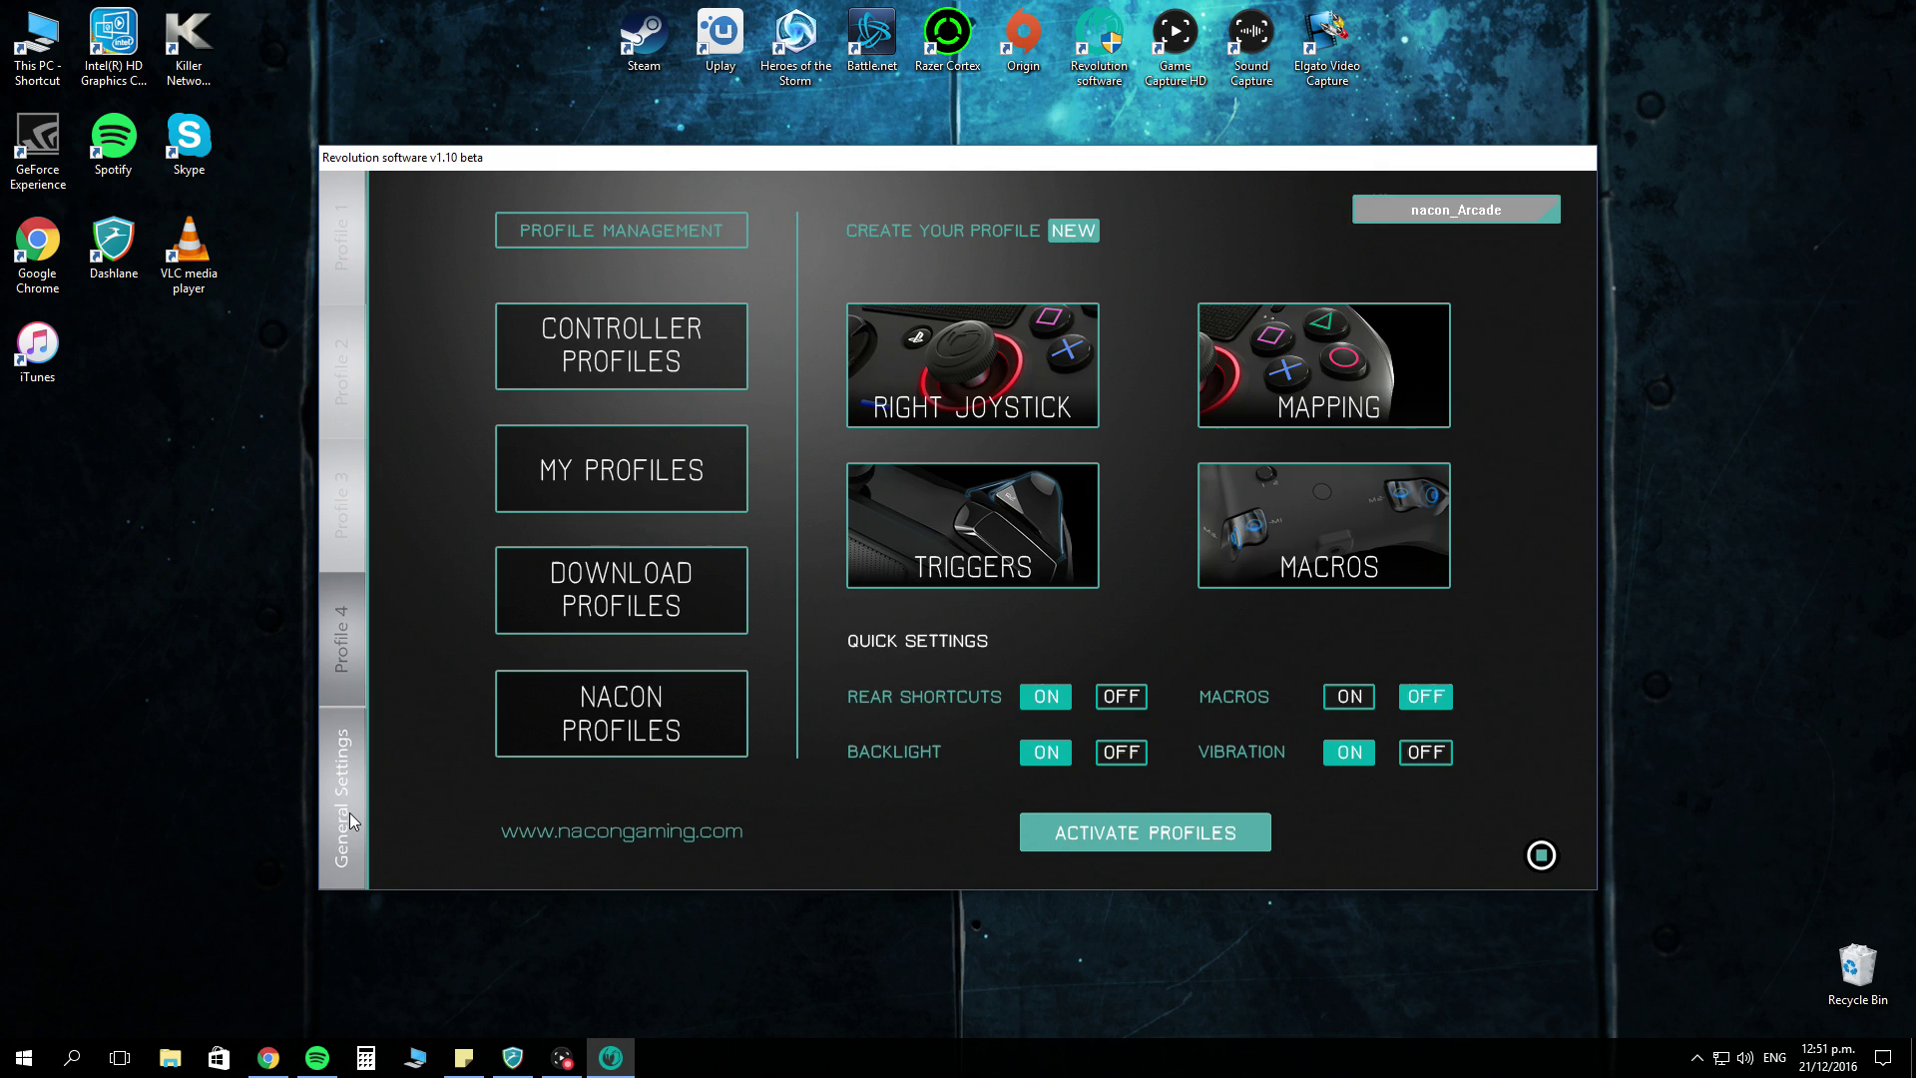
click(347, 824)
click(355, 287)
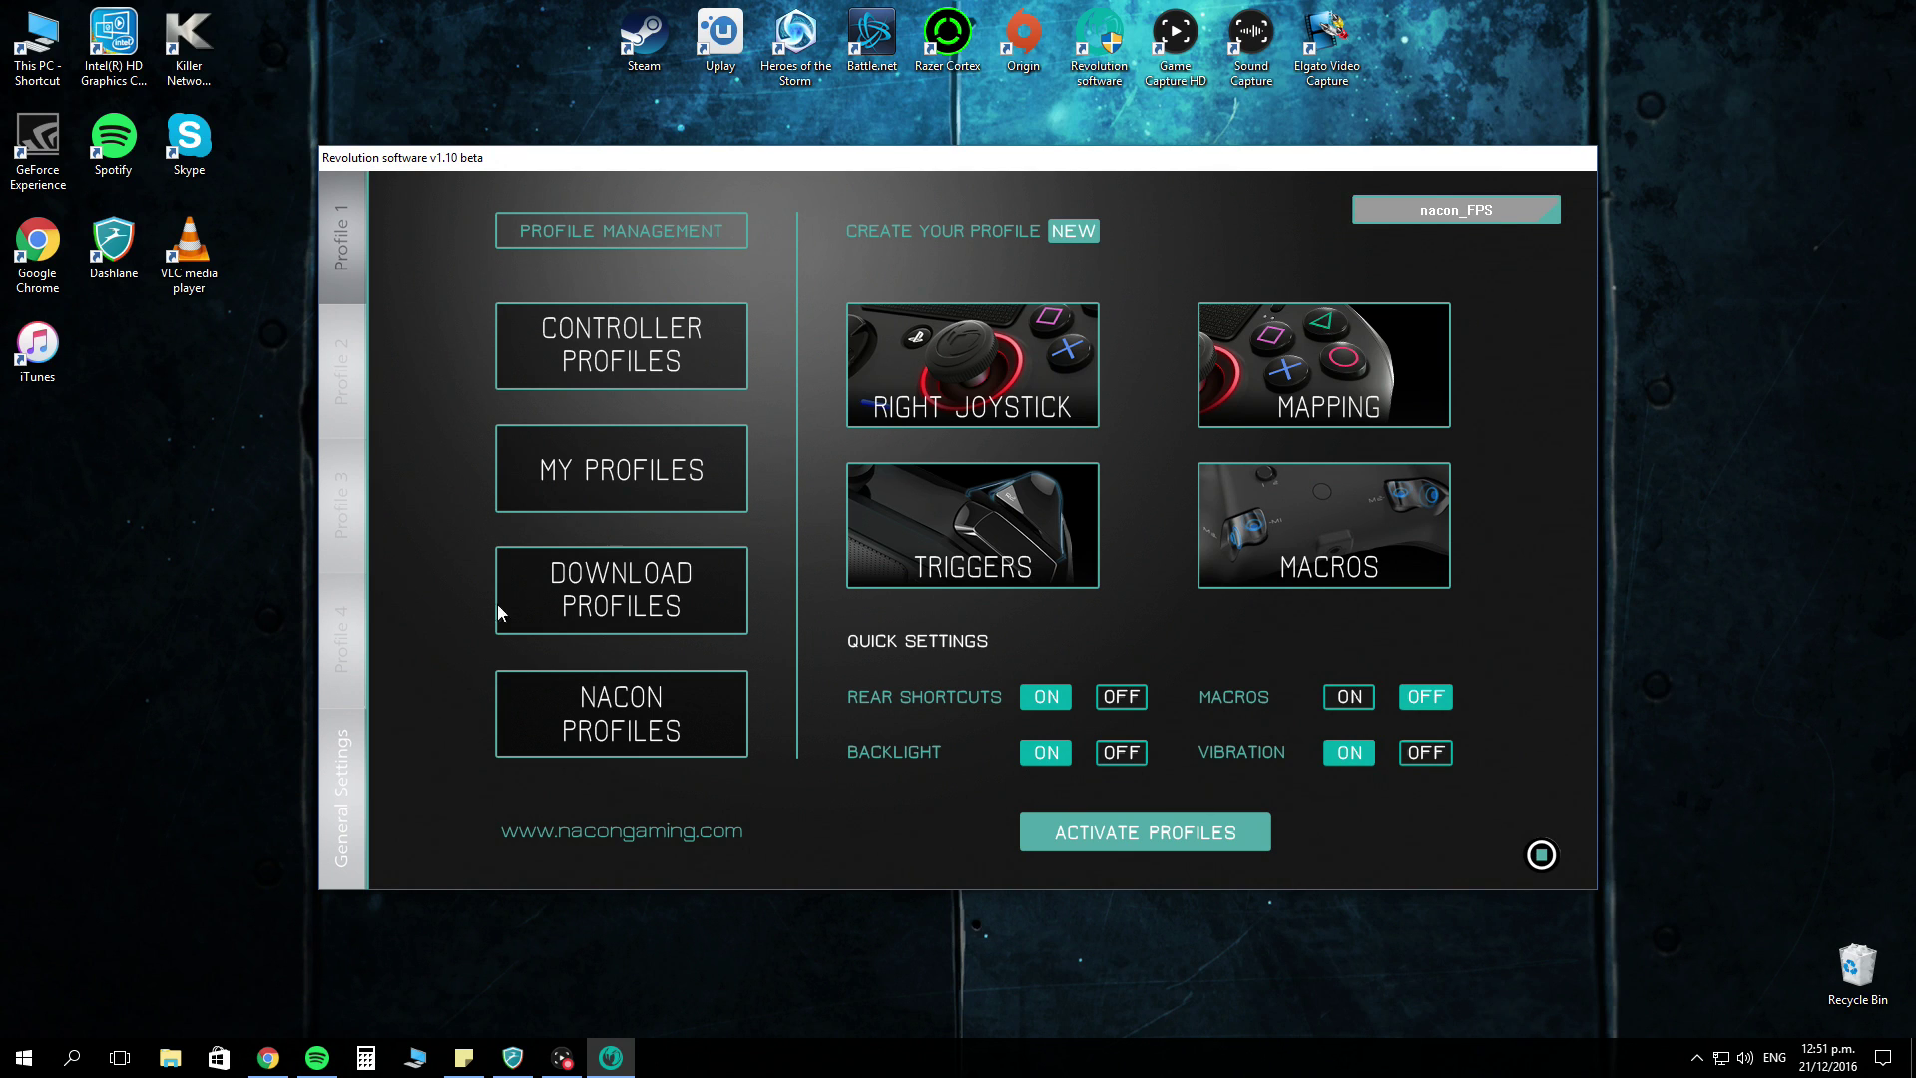
Open and close the Controller, My, Download and NACON profile lists in turn.
click(606, 353)
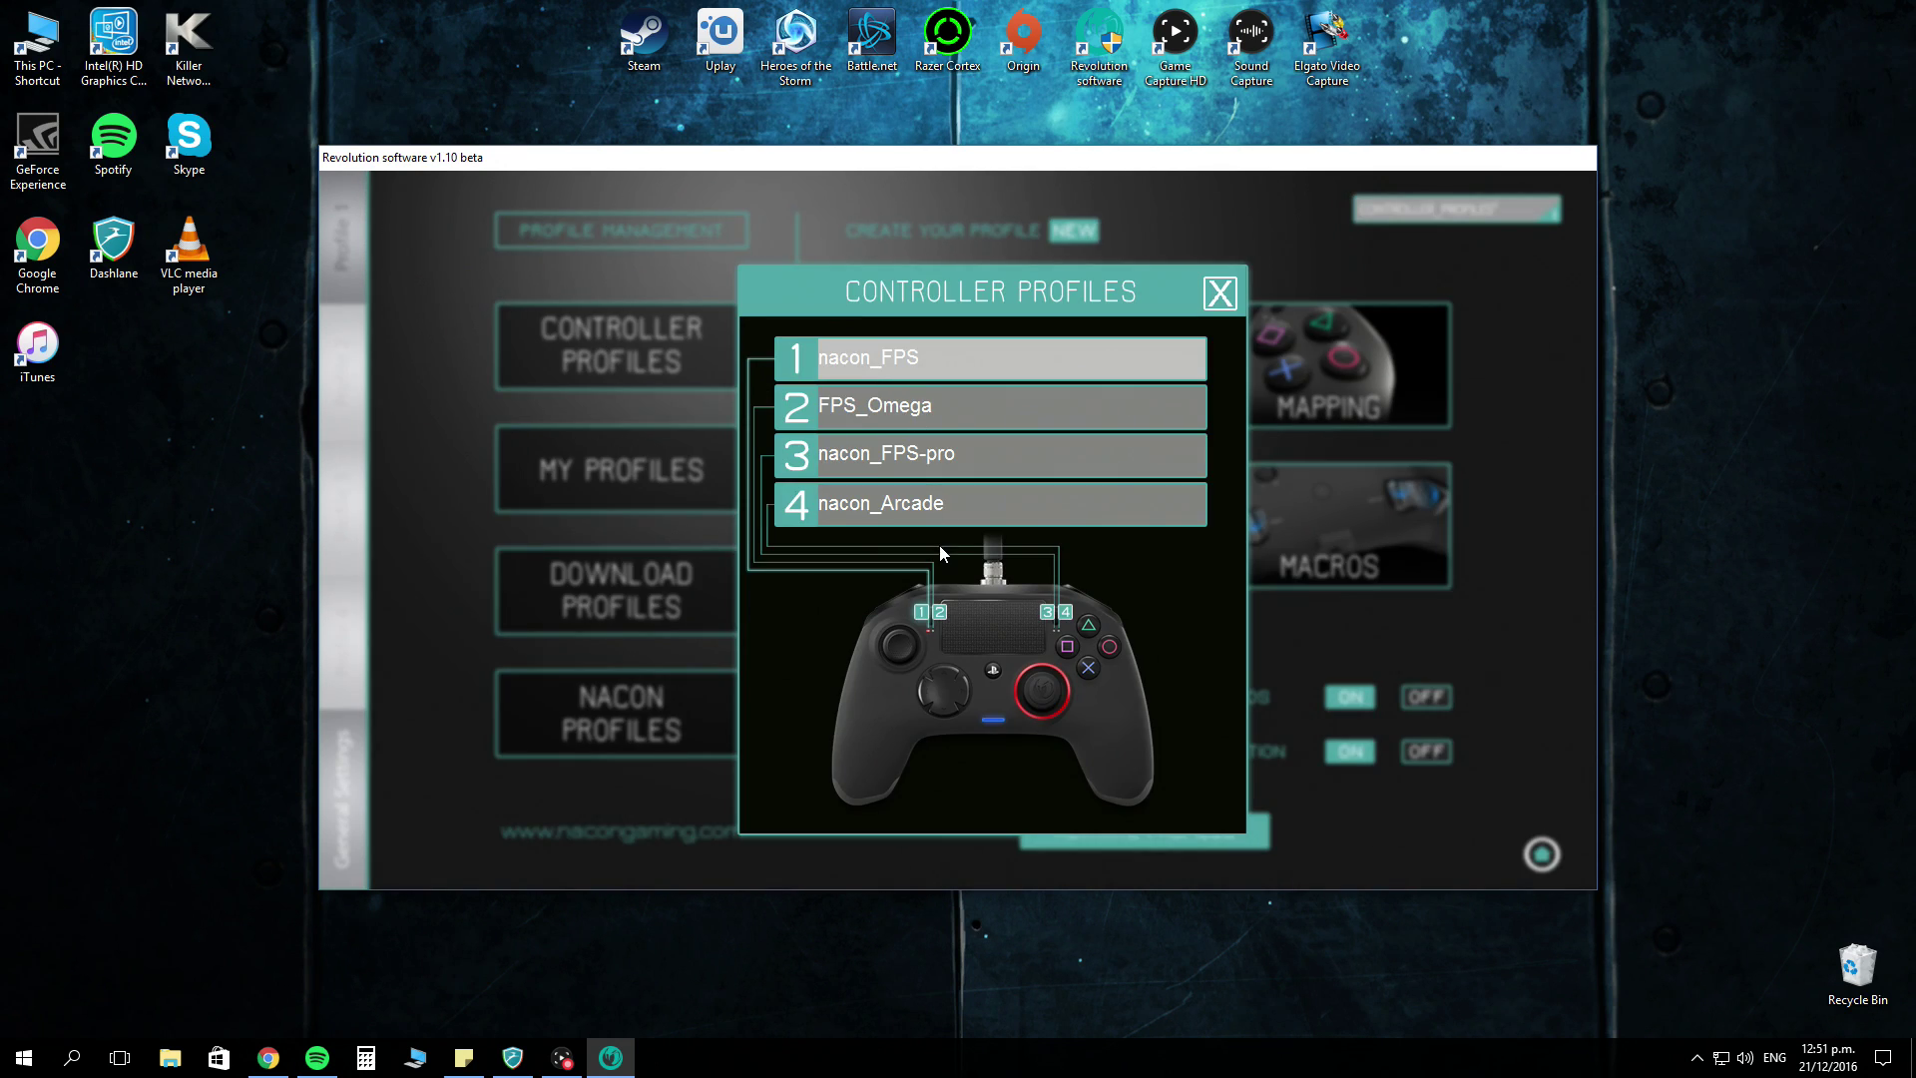
click(1219, 292)
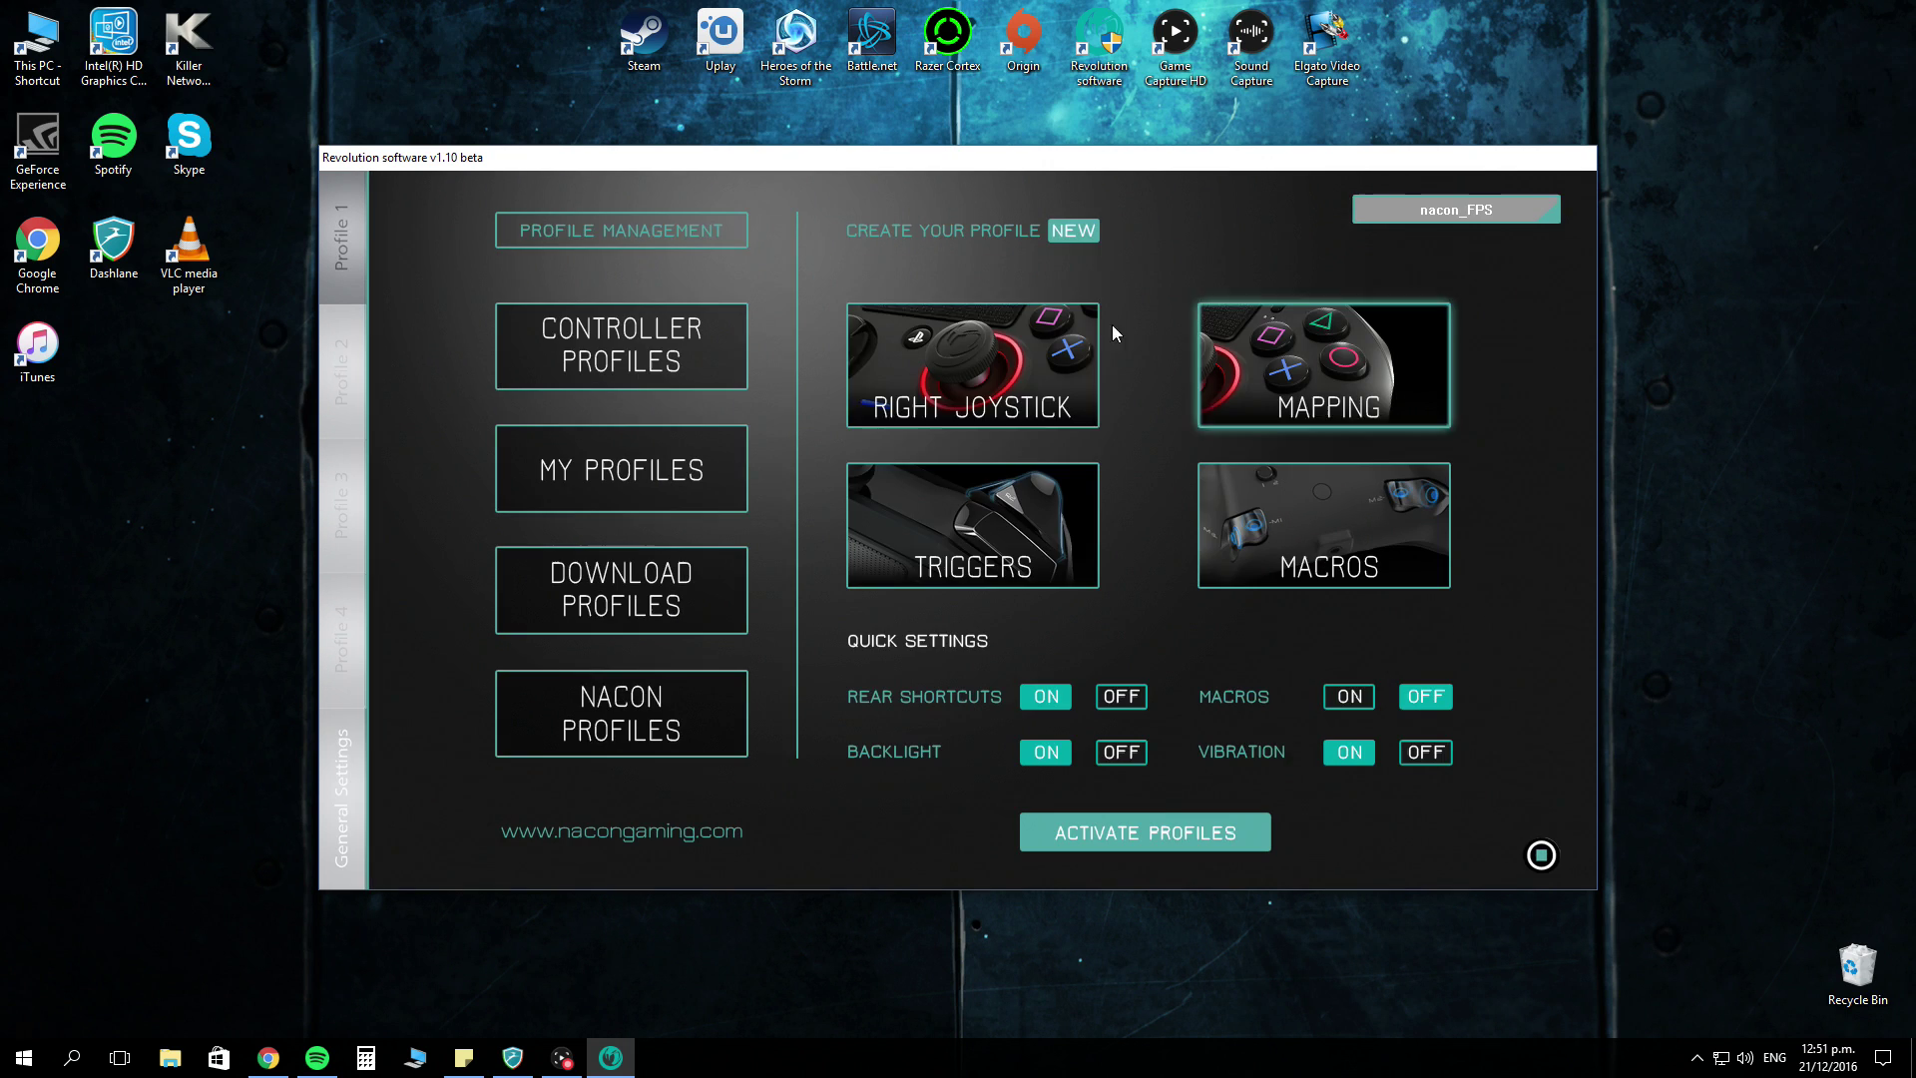
click(630, 473)
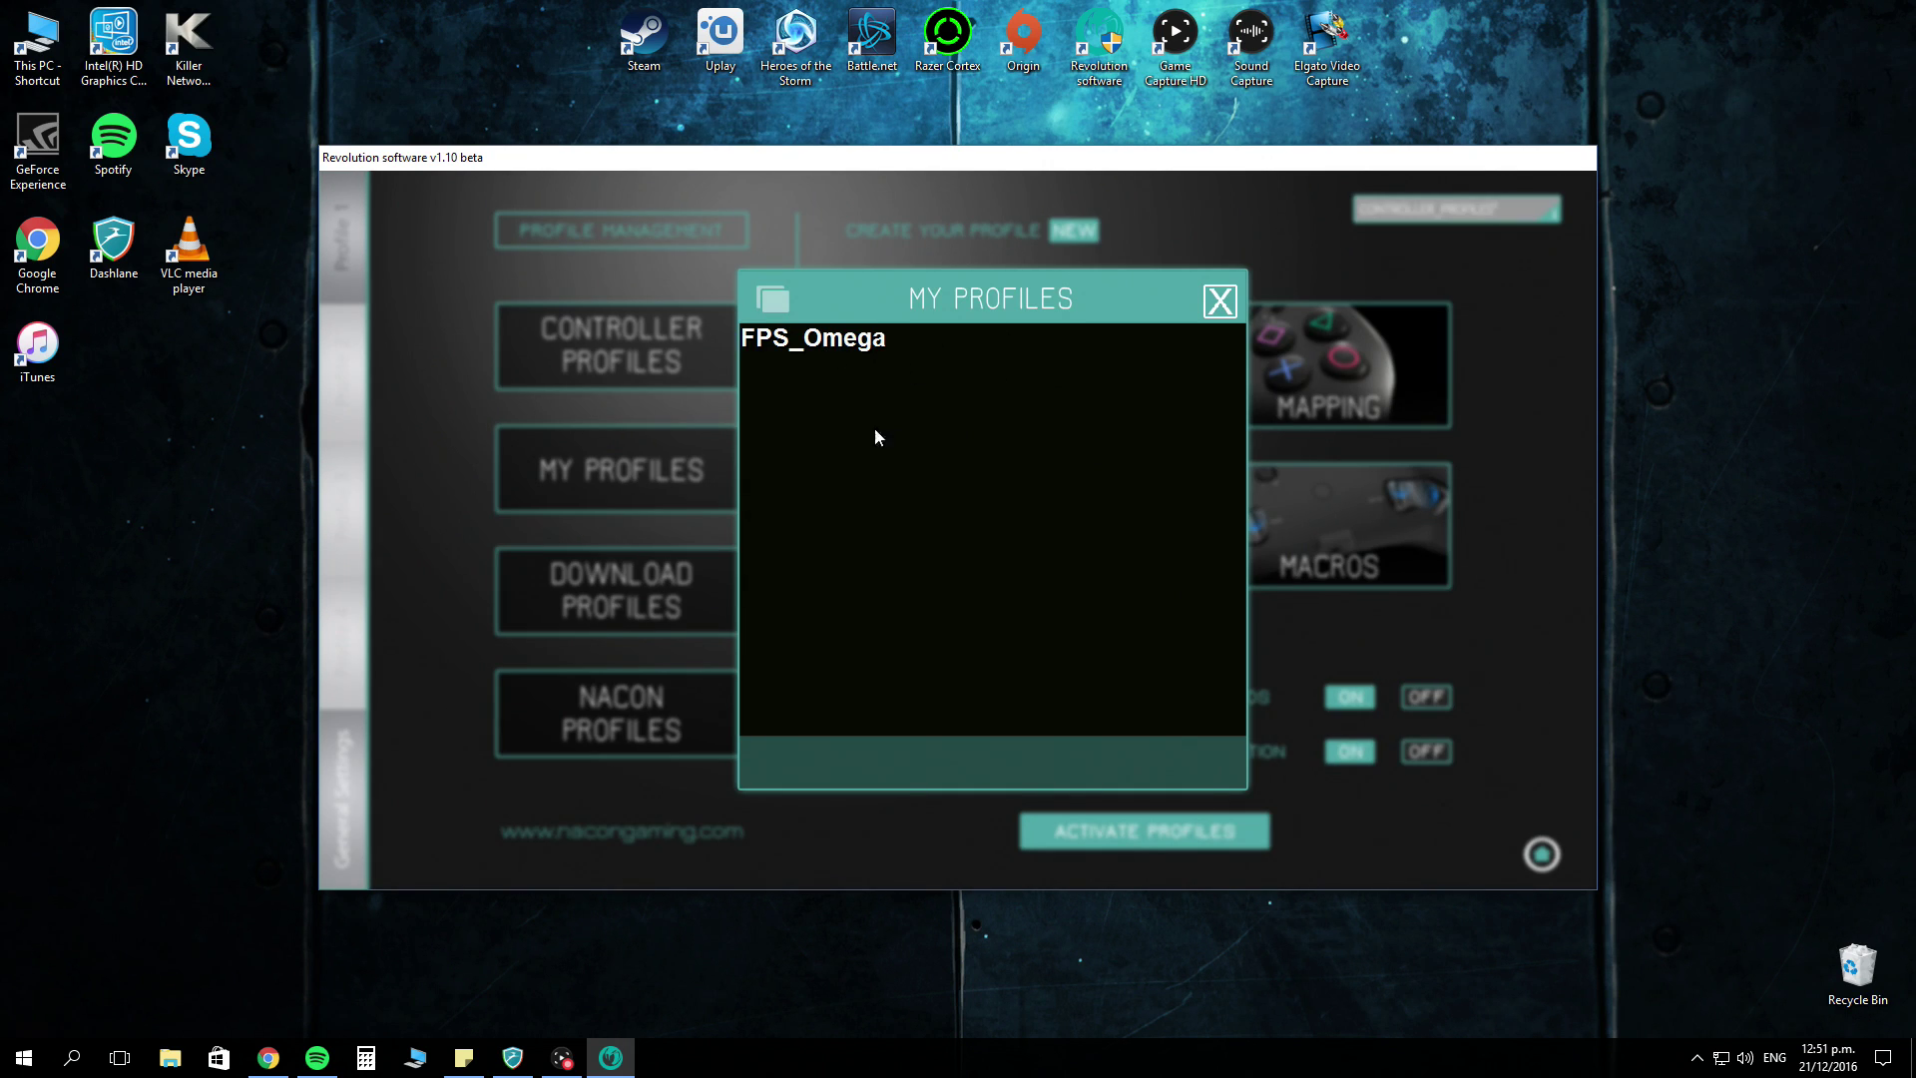
click(1219, 299)
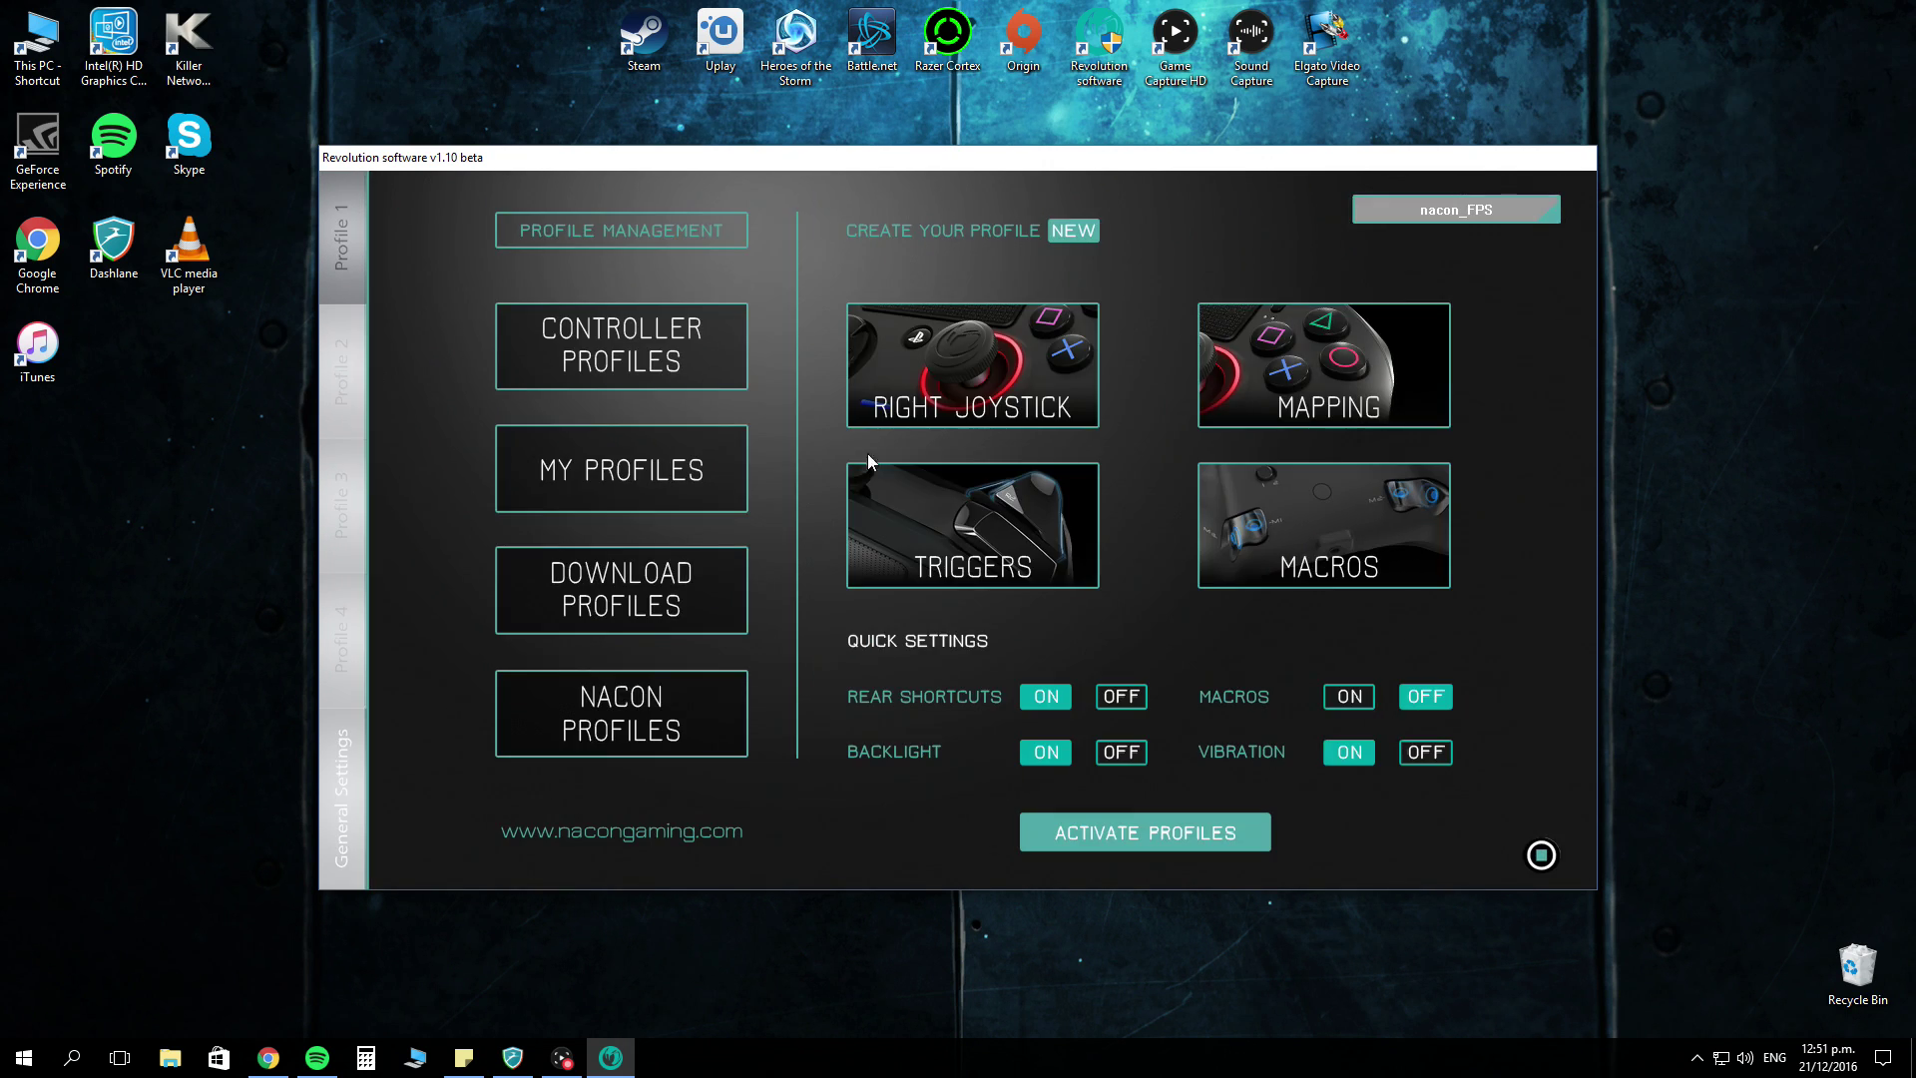
click(628, 574)
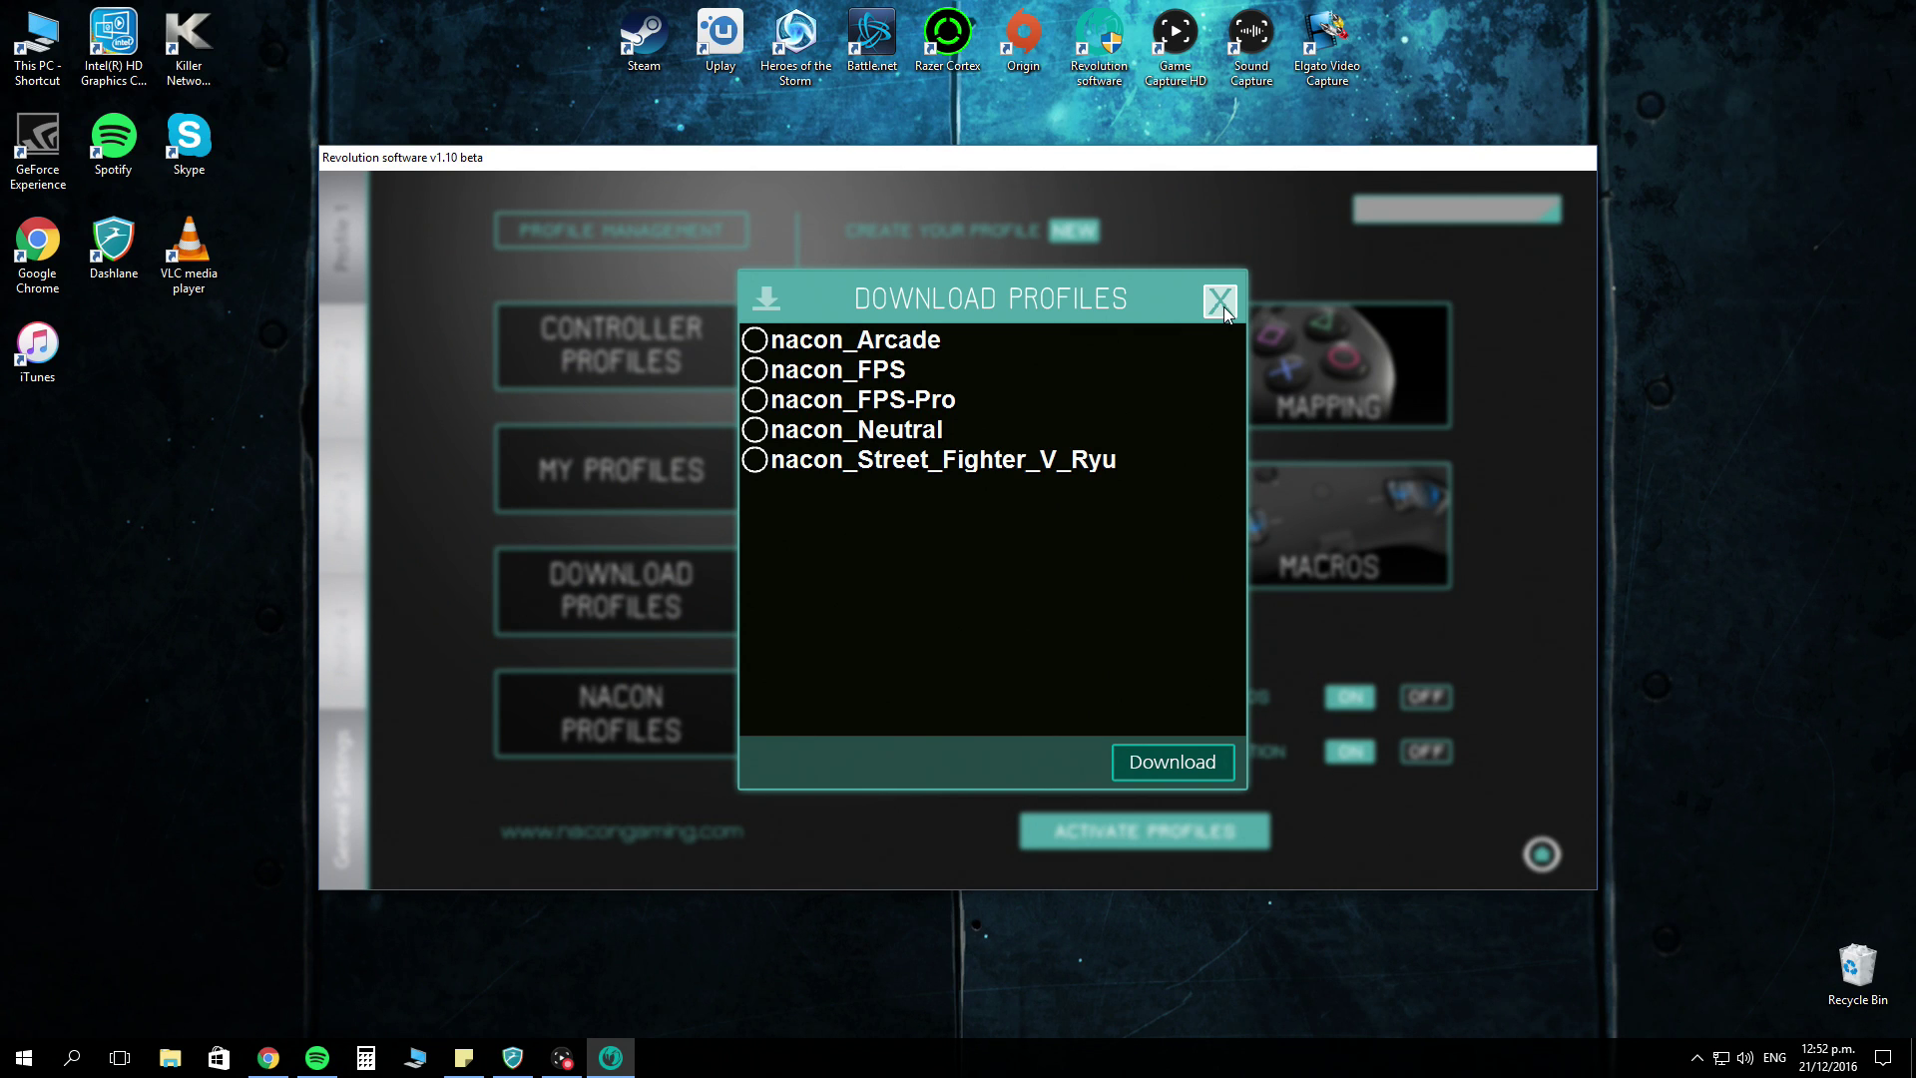
click(1223, 308)
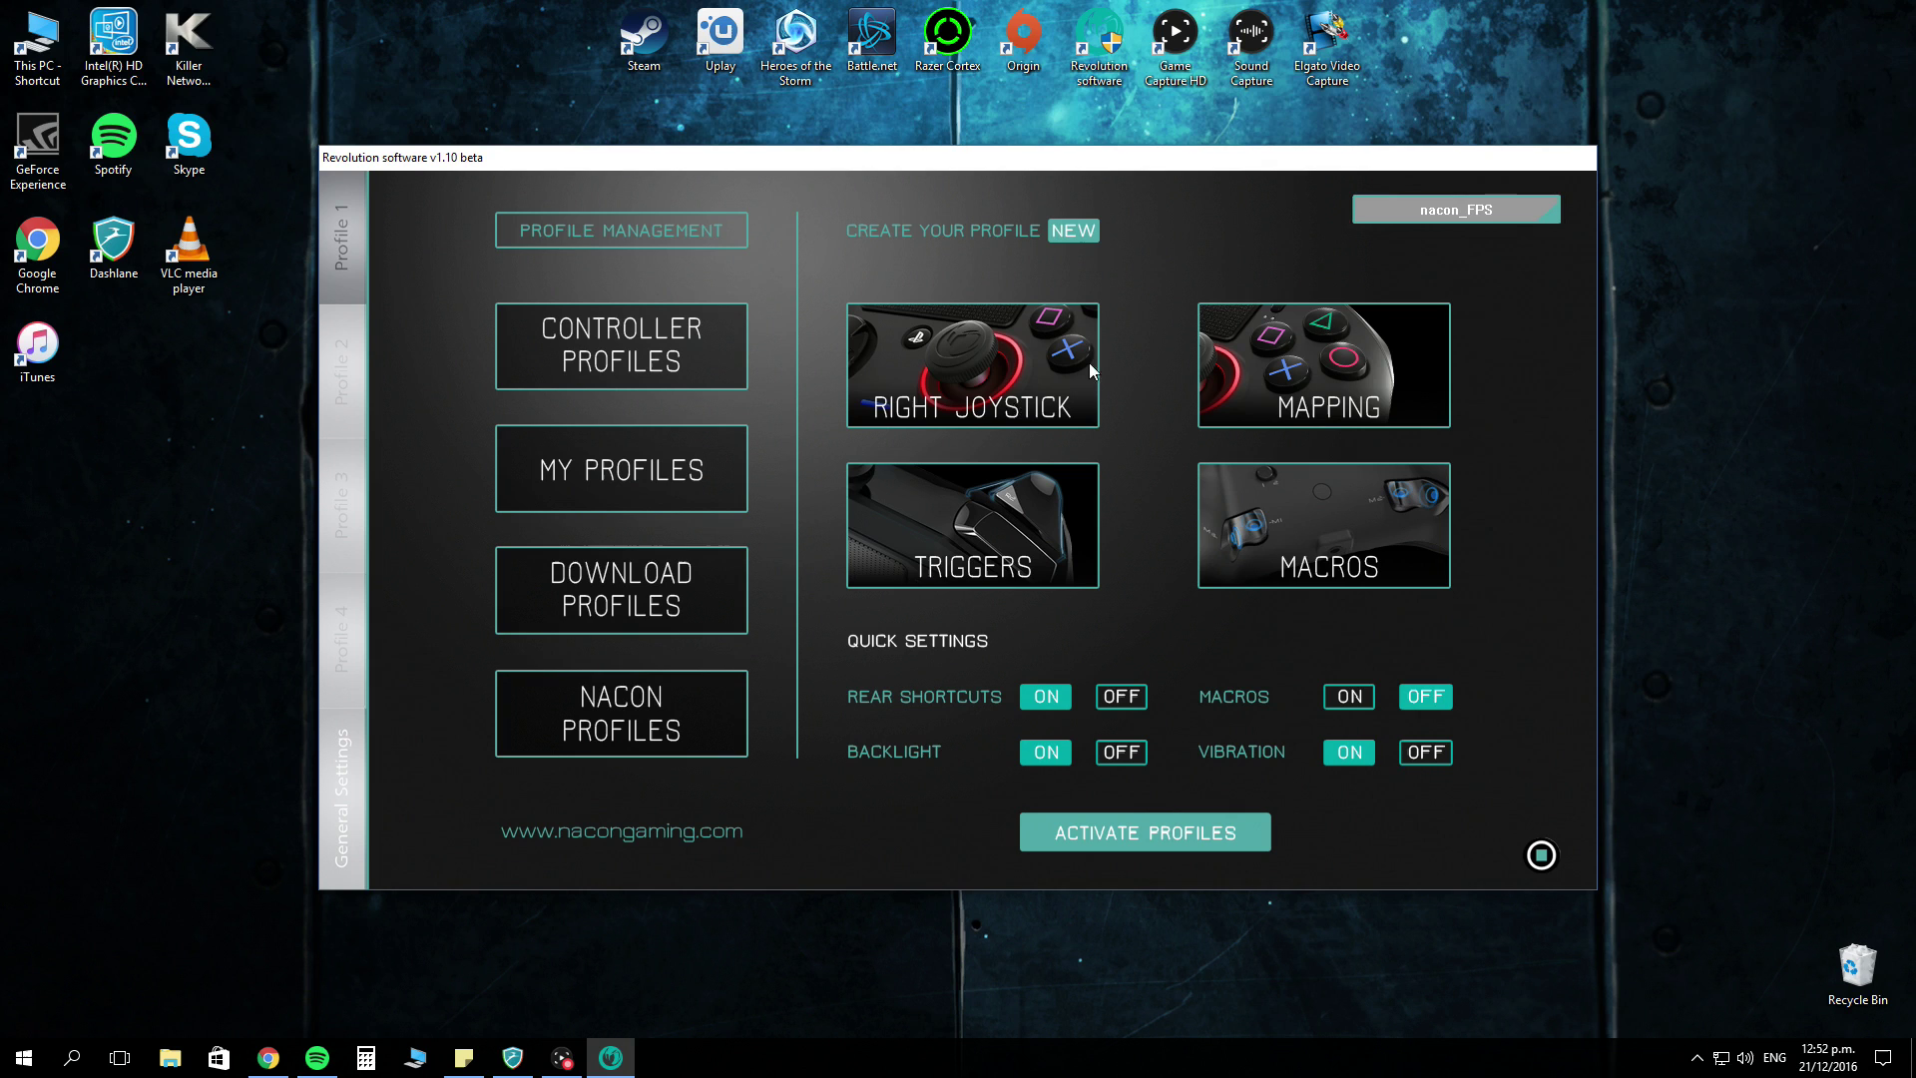
click(637, 704)
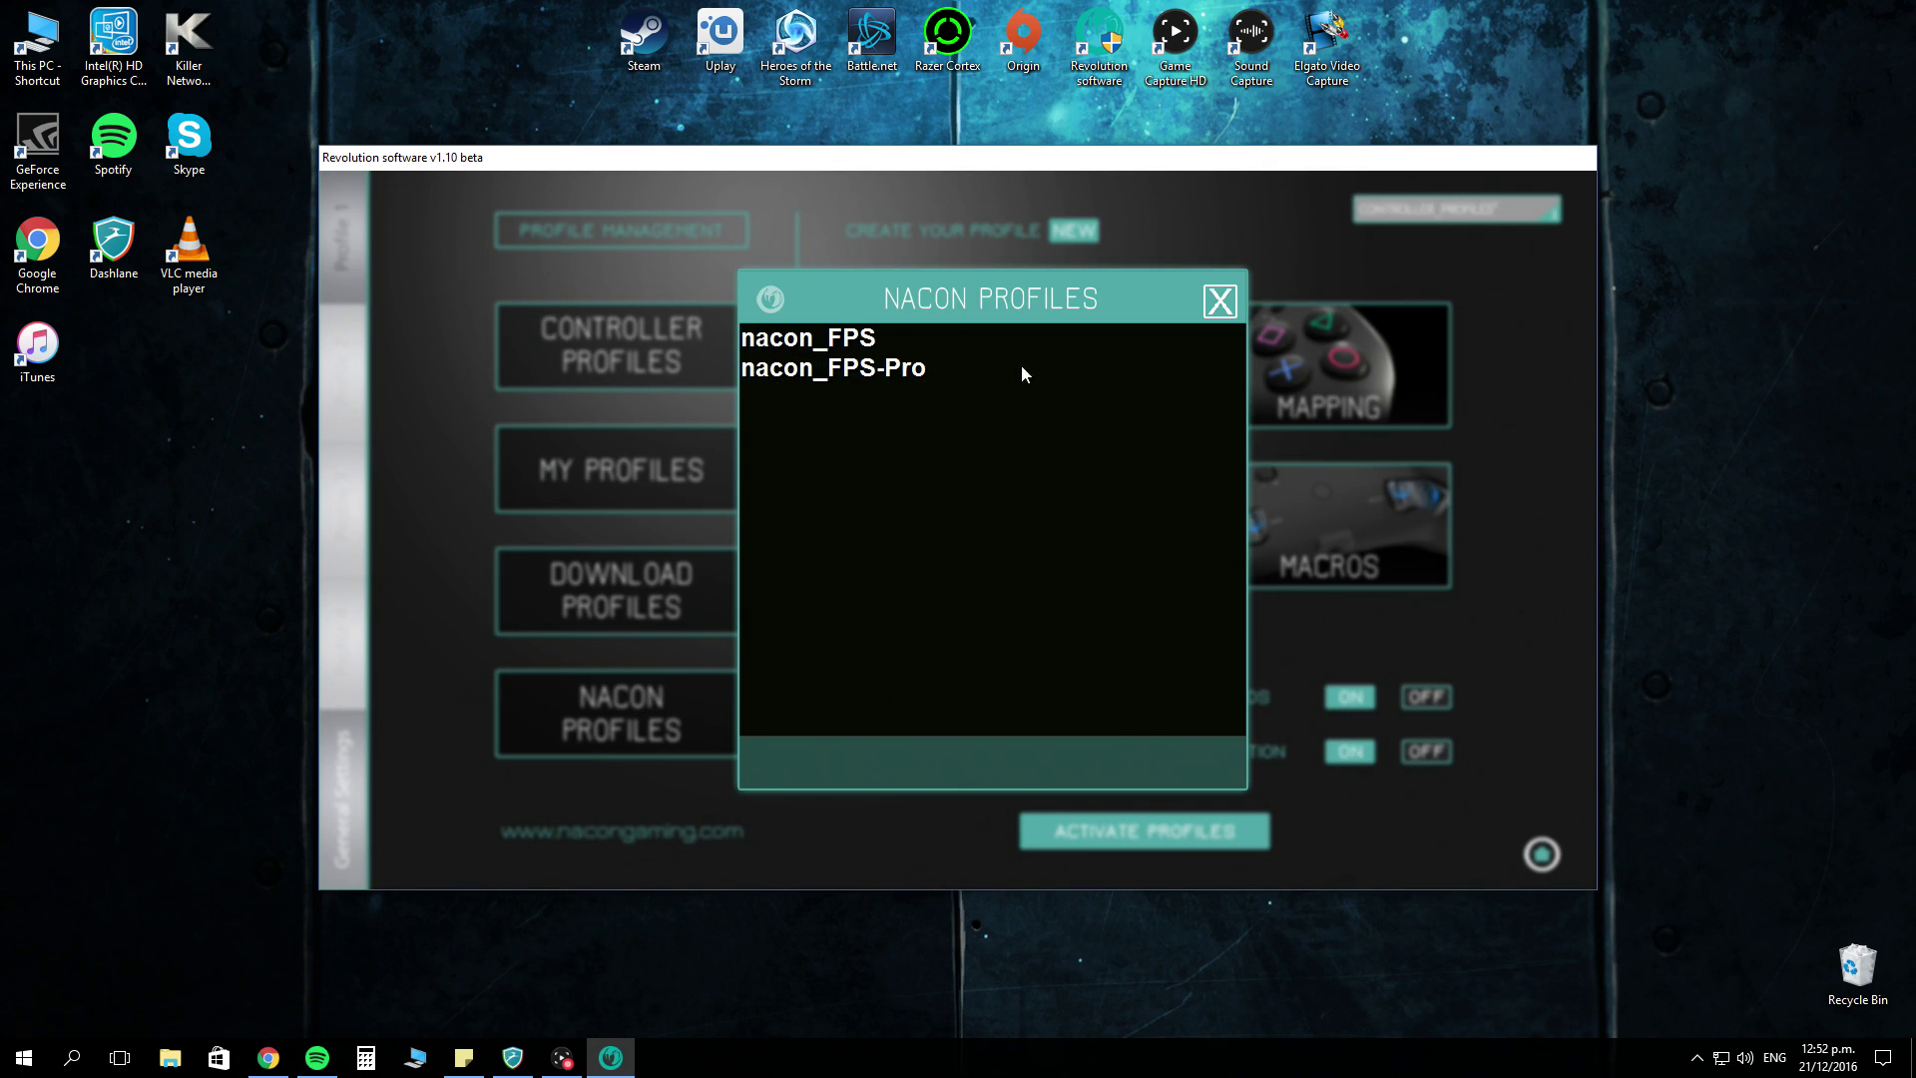
click(1217, 301)
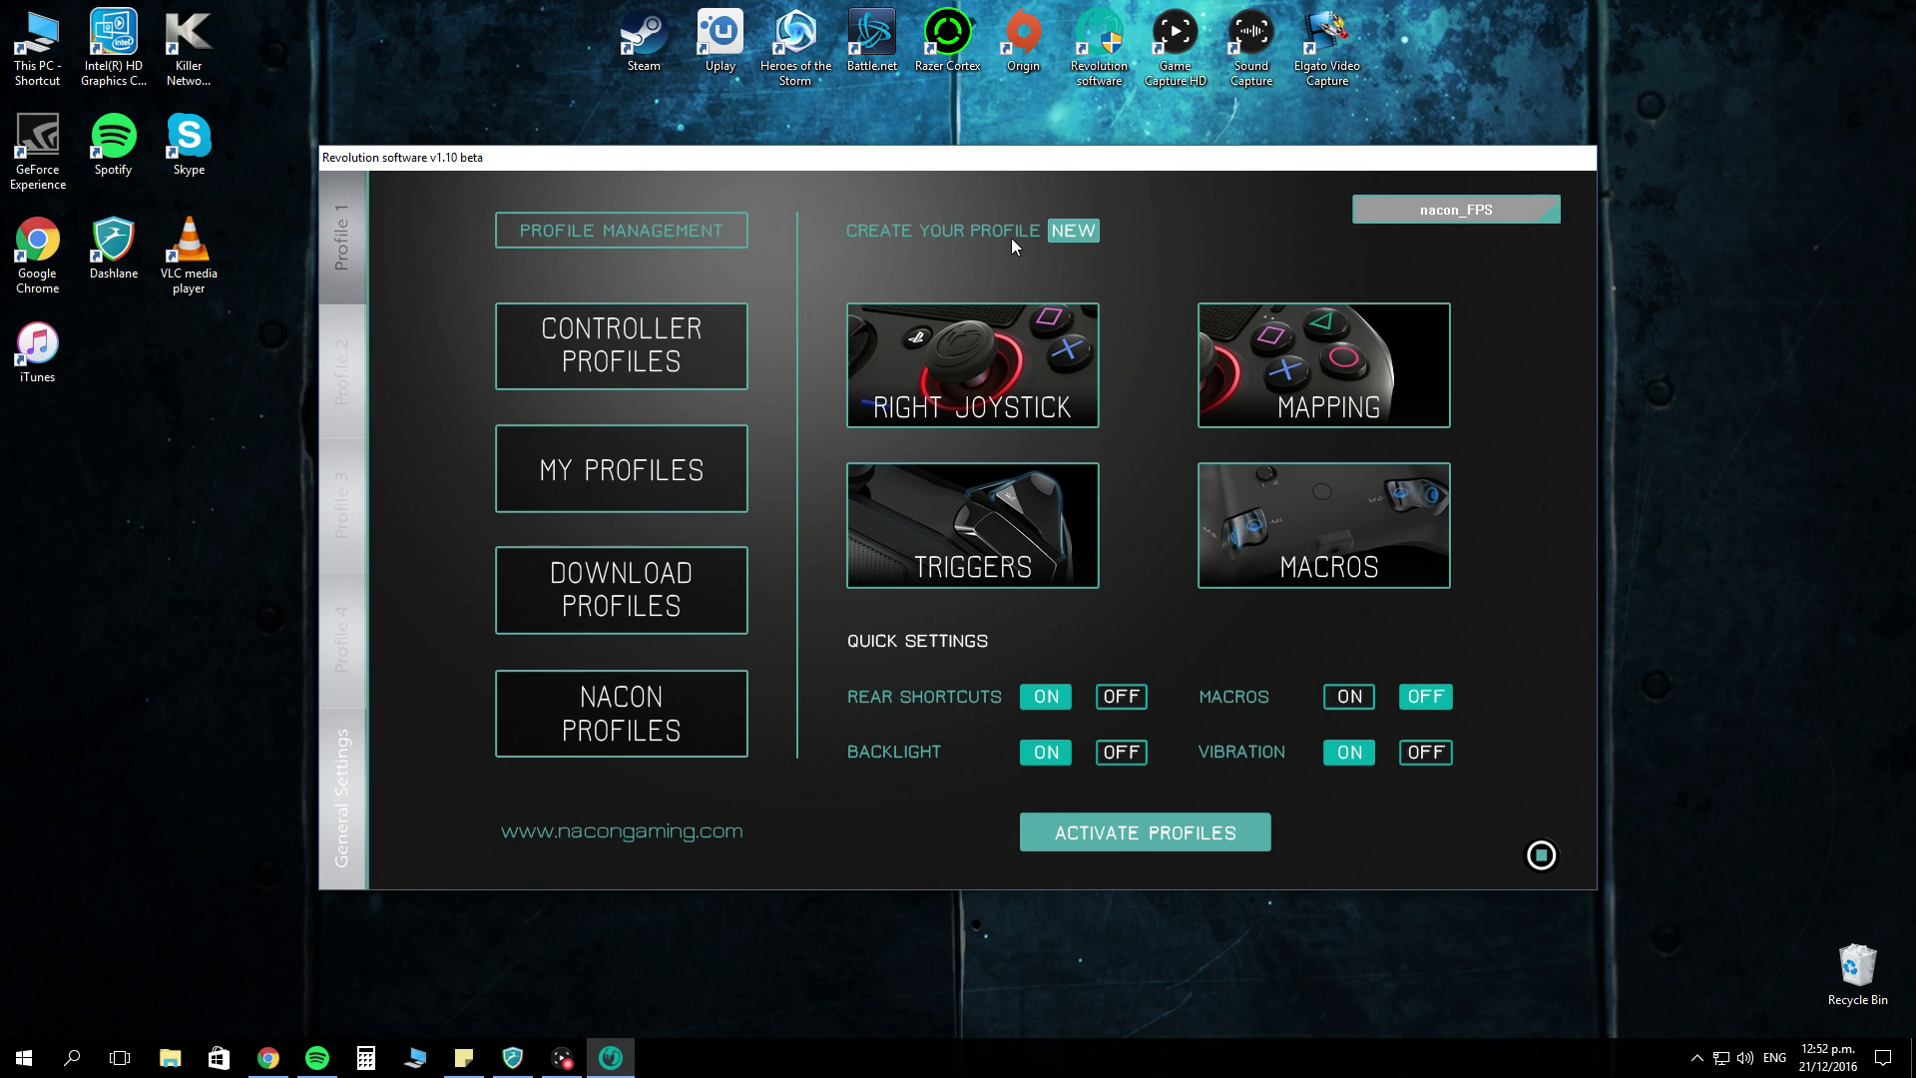
Open the profile name editor without renaming, then switch to Profile 2, FPS_Omega.
click(1487, 207)
click(1211, 417)
click(344, 371)
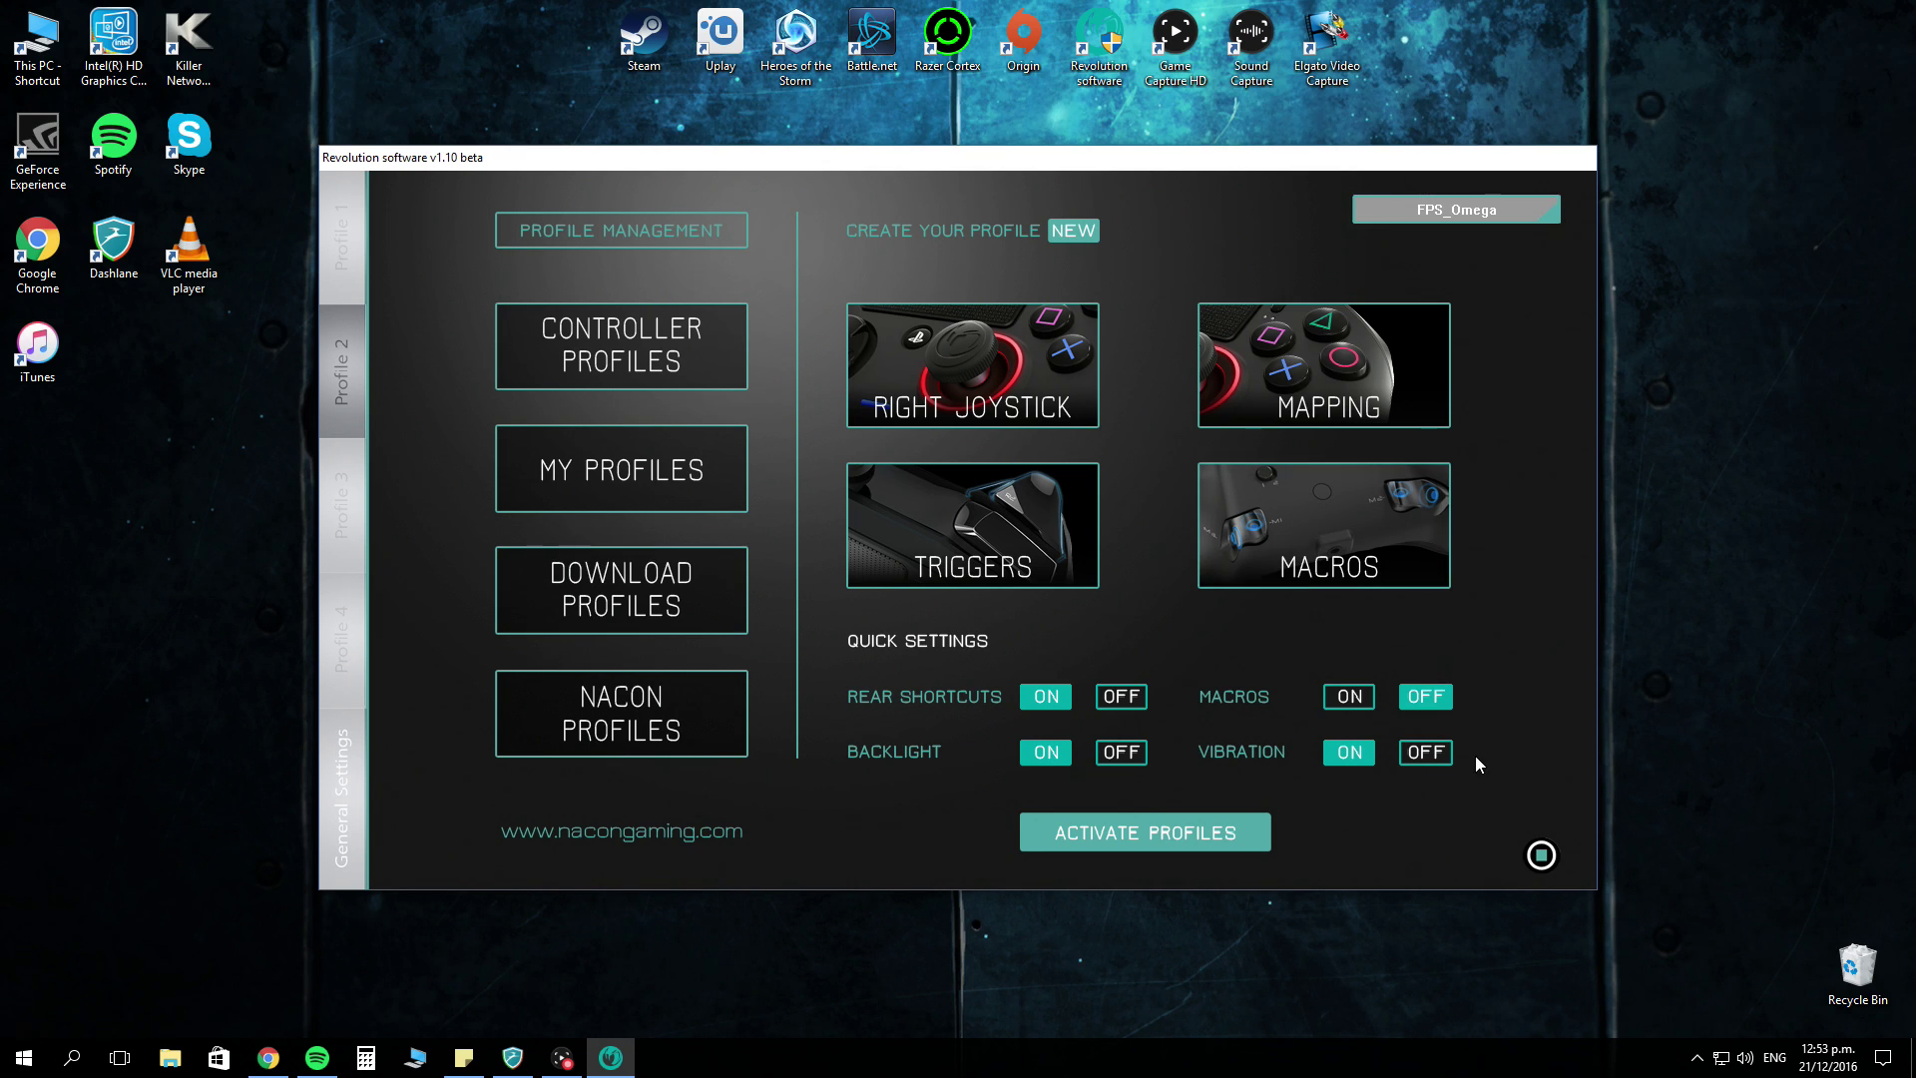
Turn vibration off for FPS_Omega and bring up the Right Joystick dead zone settings.
click(1425, 751)
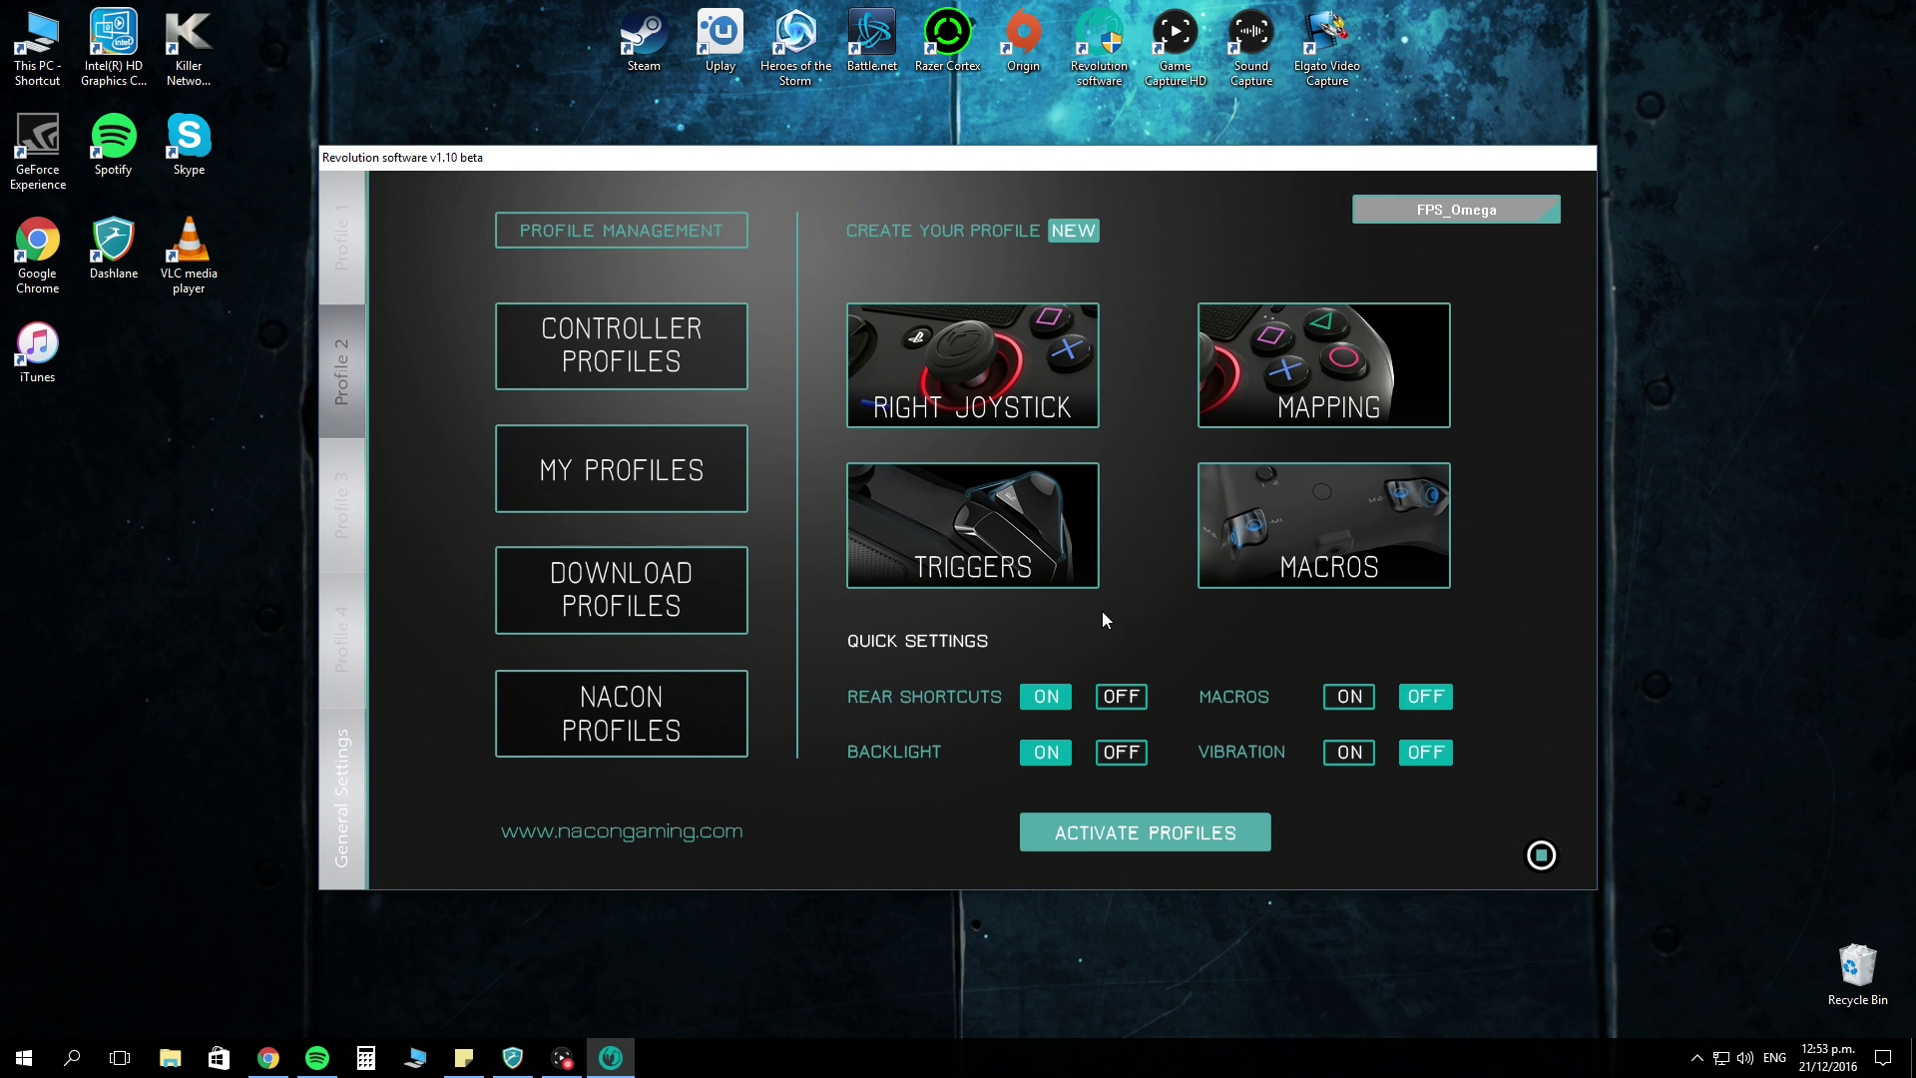
click(973, 369)
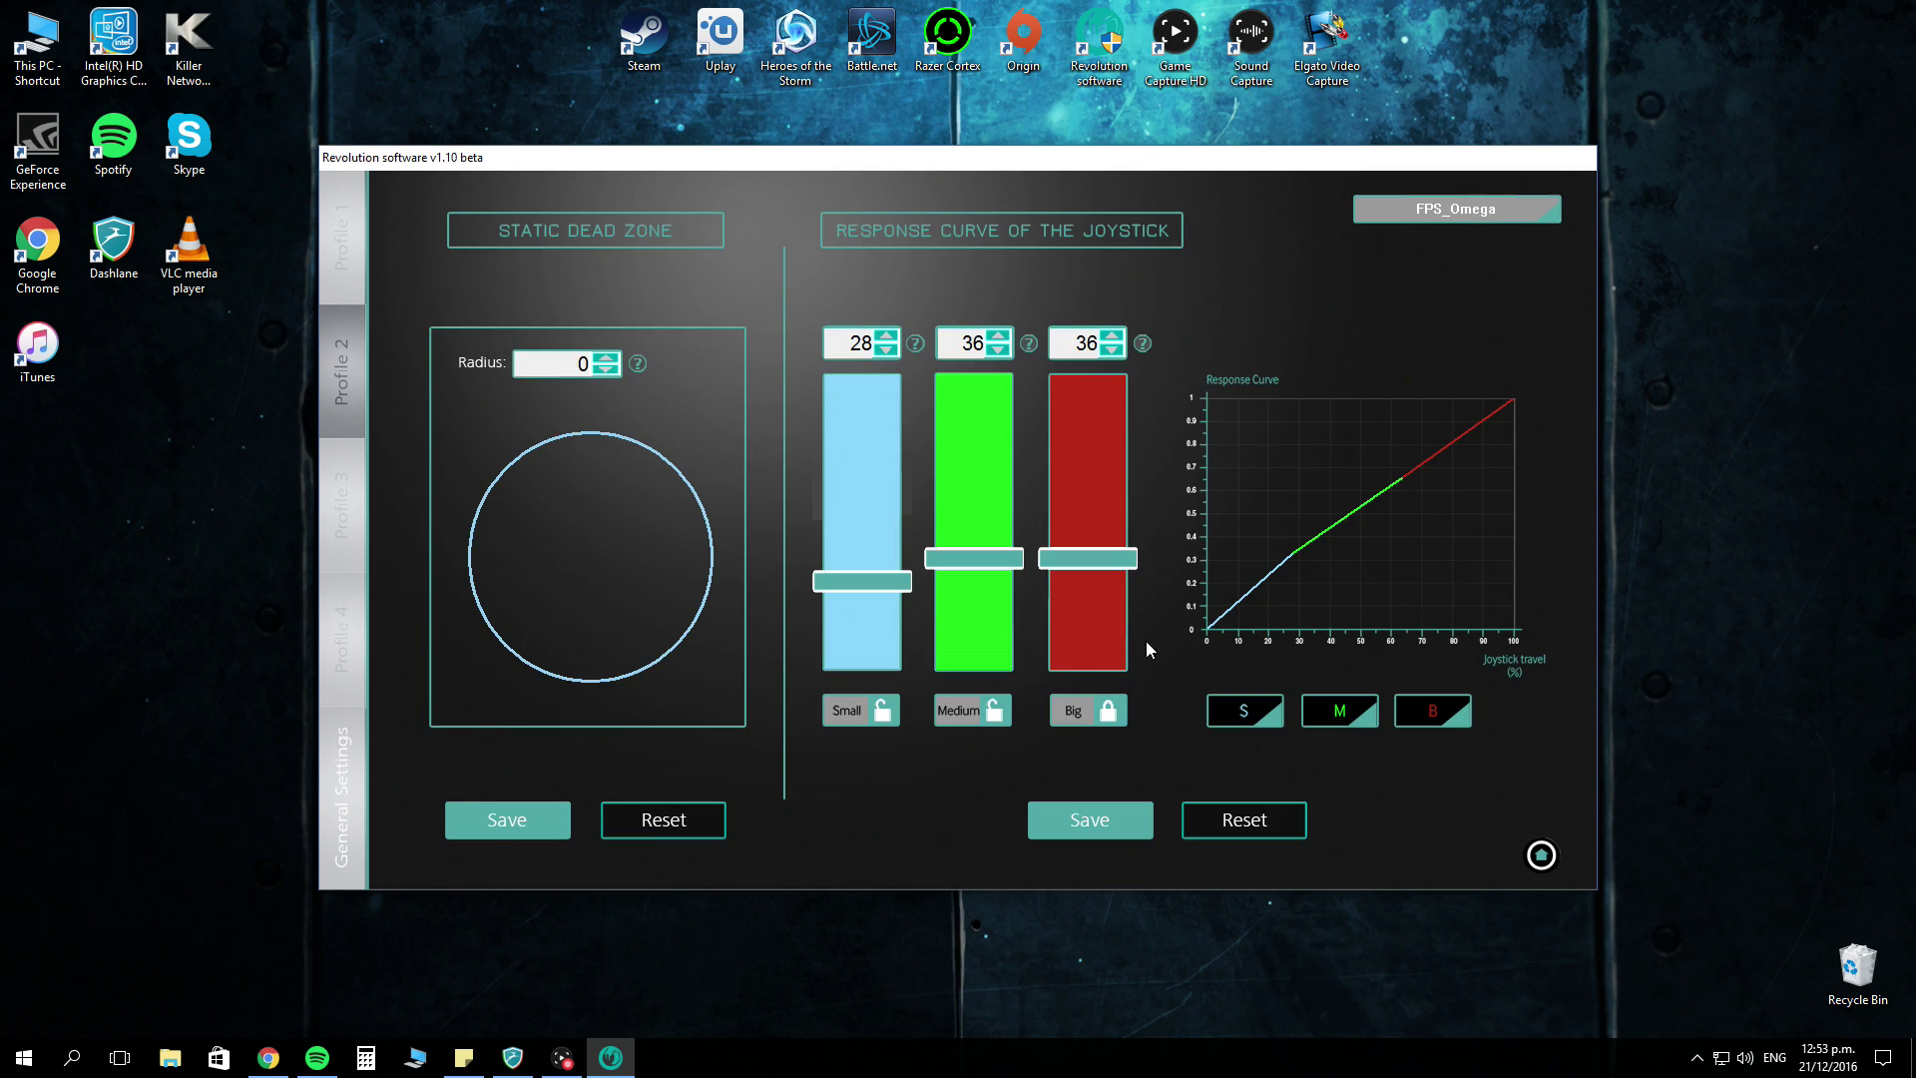
click(604, 360)
click(605, 360)
click(605, 359)
click(605, 359)
click(605, 359)
click(604, 360)
drag(604, 359, 604, 359)
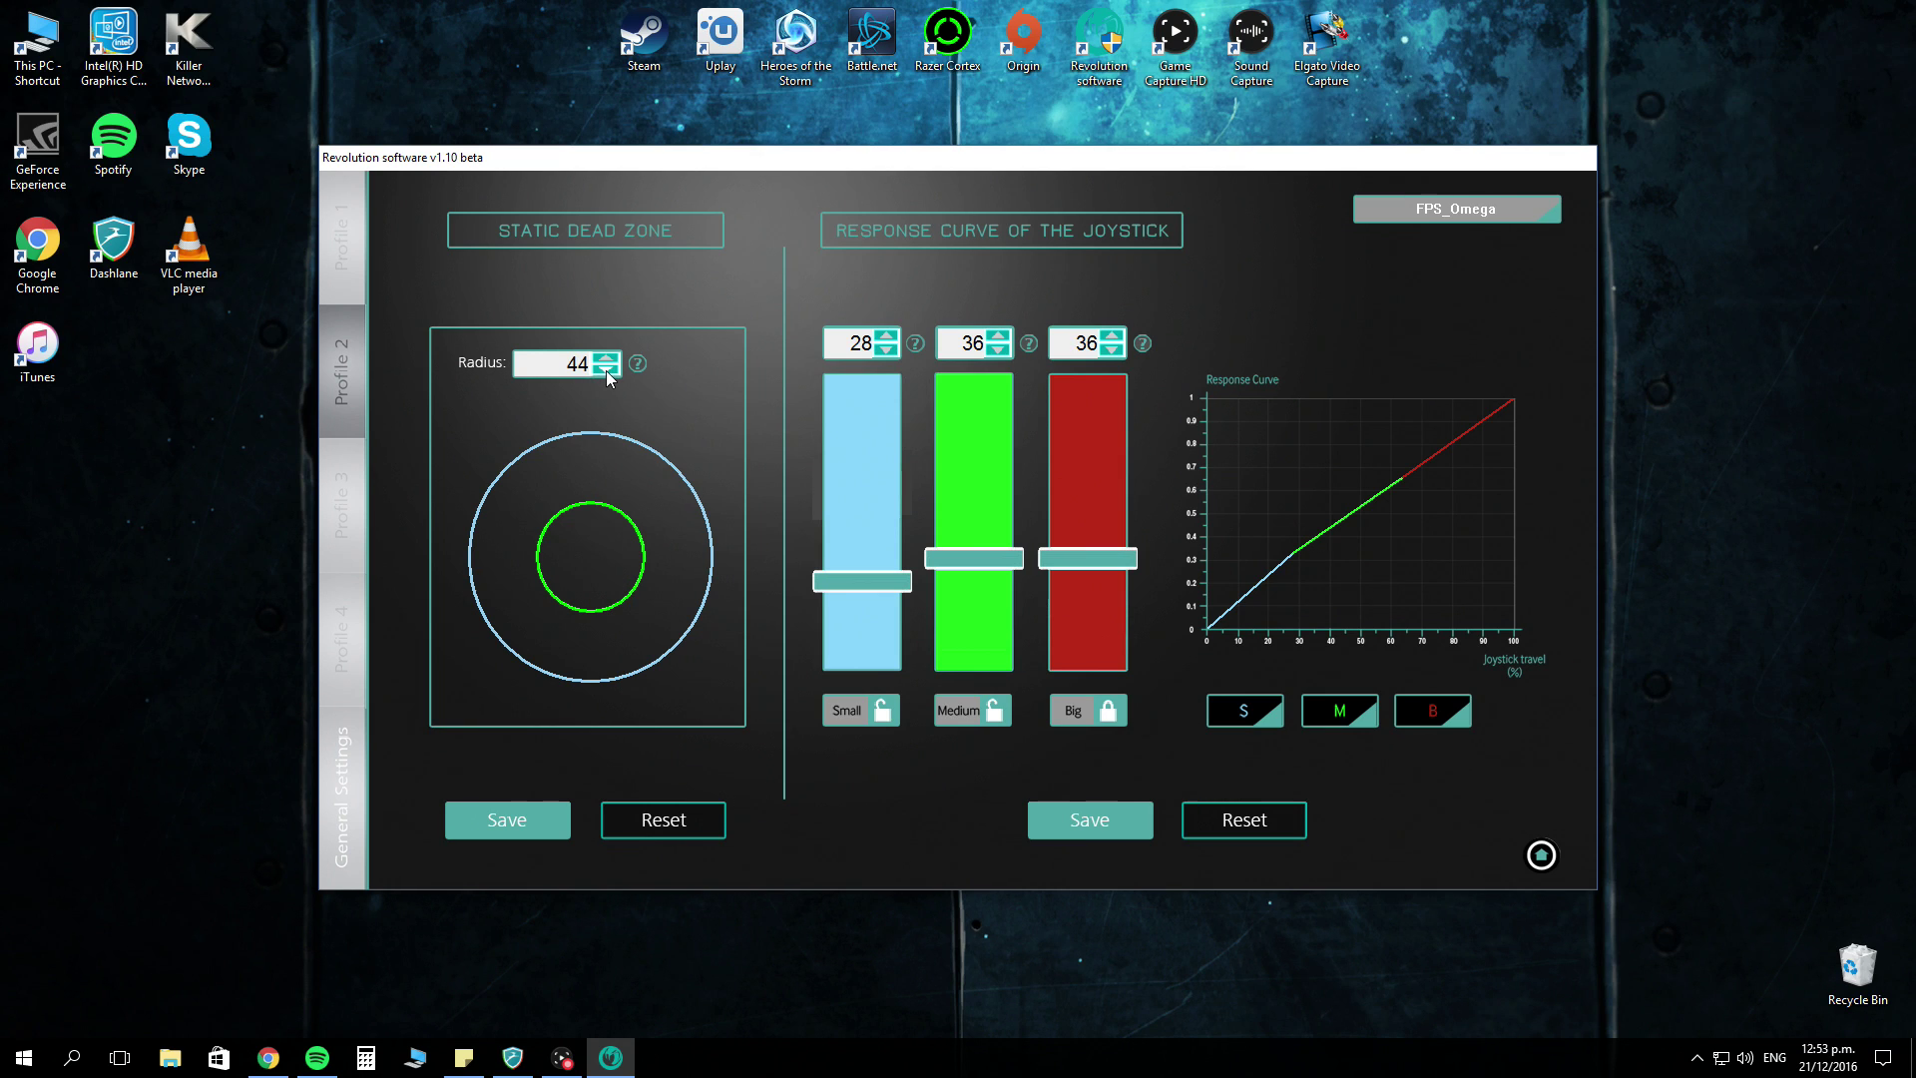
scroll(607, 369, down, 9)
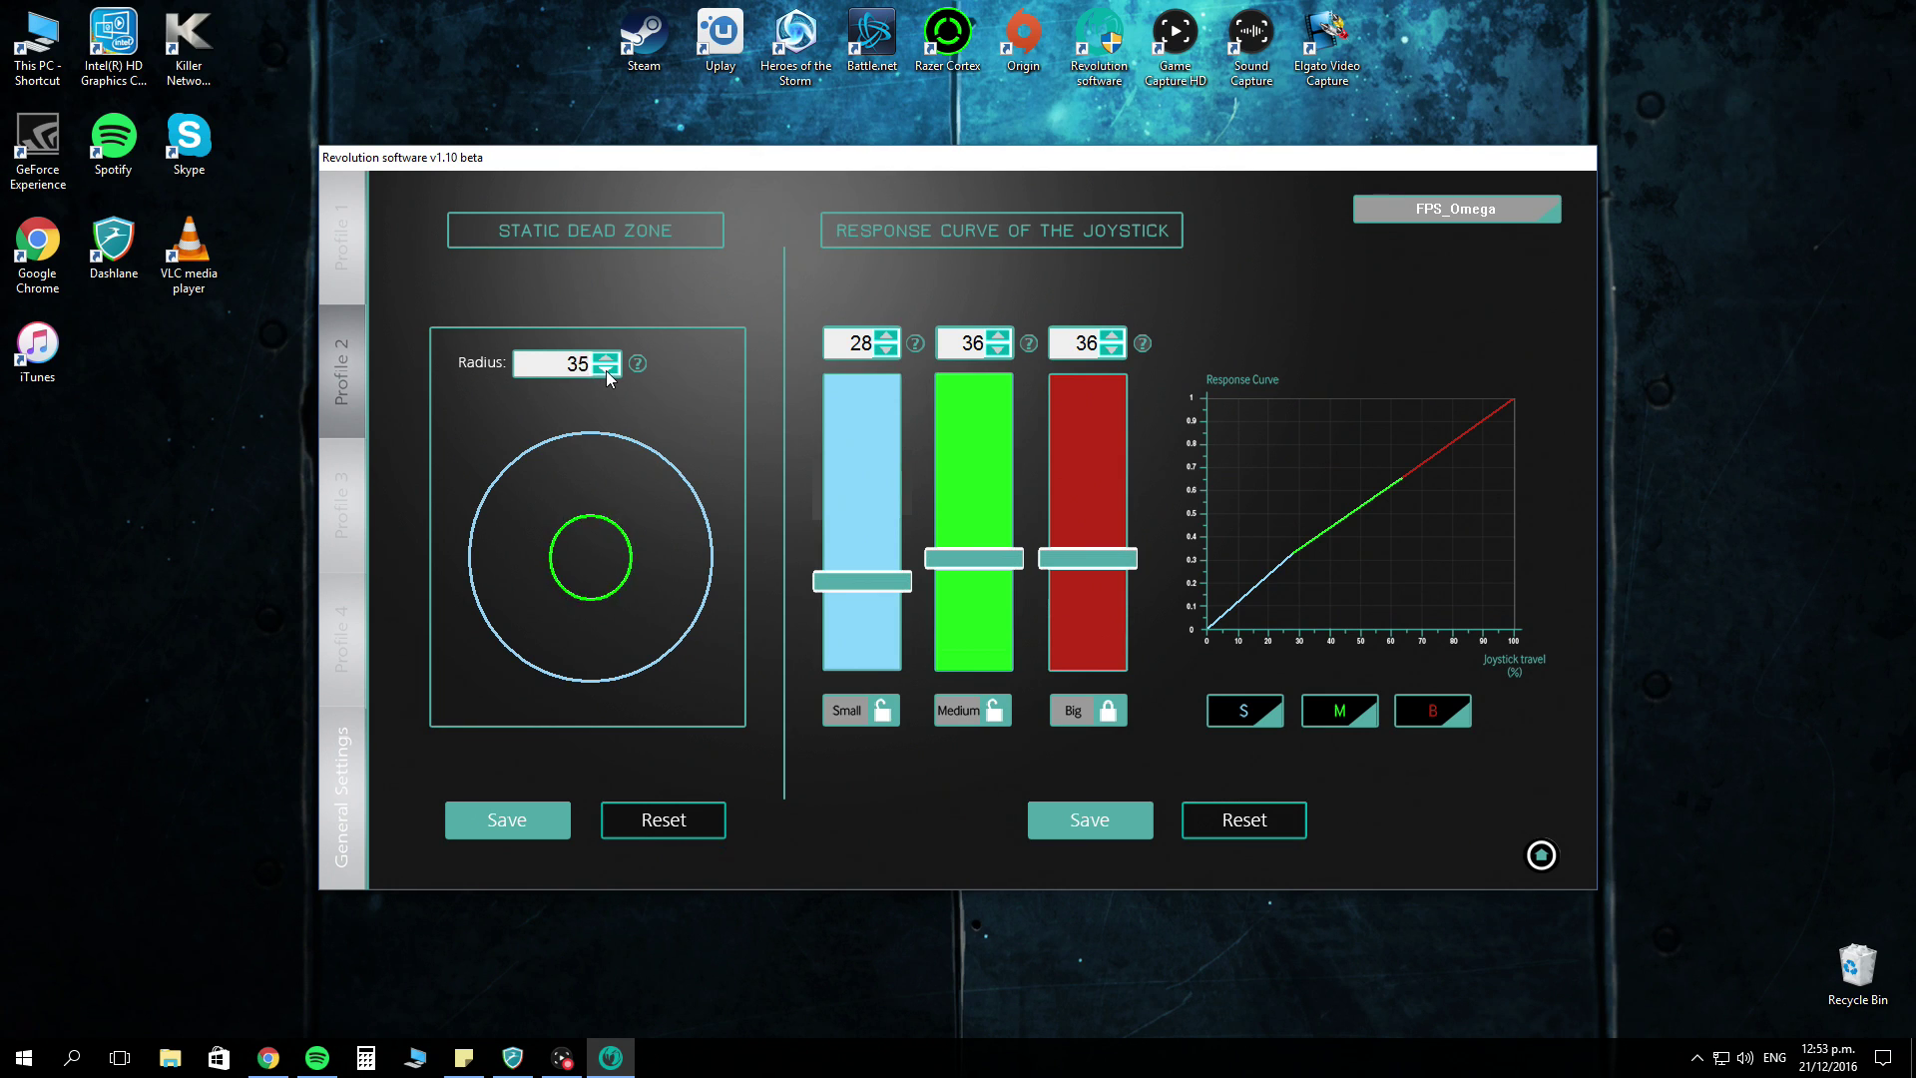
scroll(607, 369, down, 20)
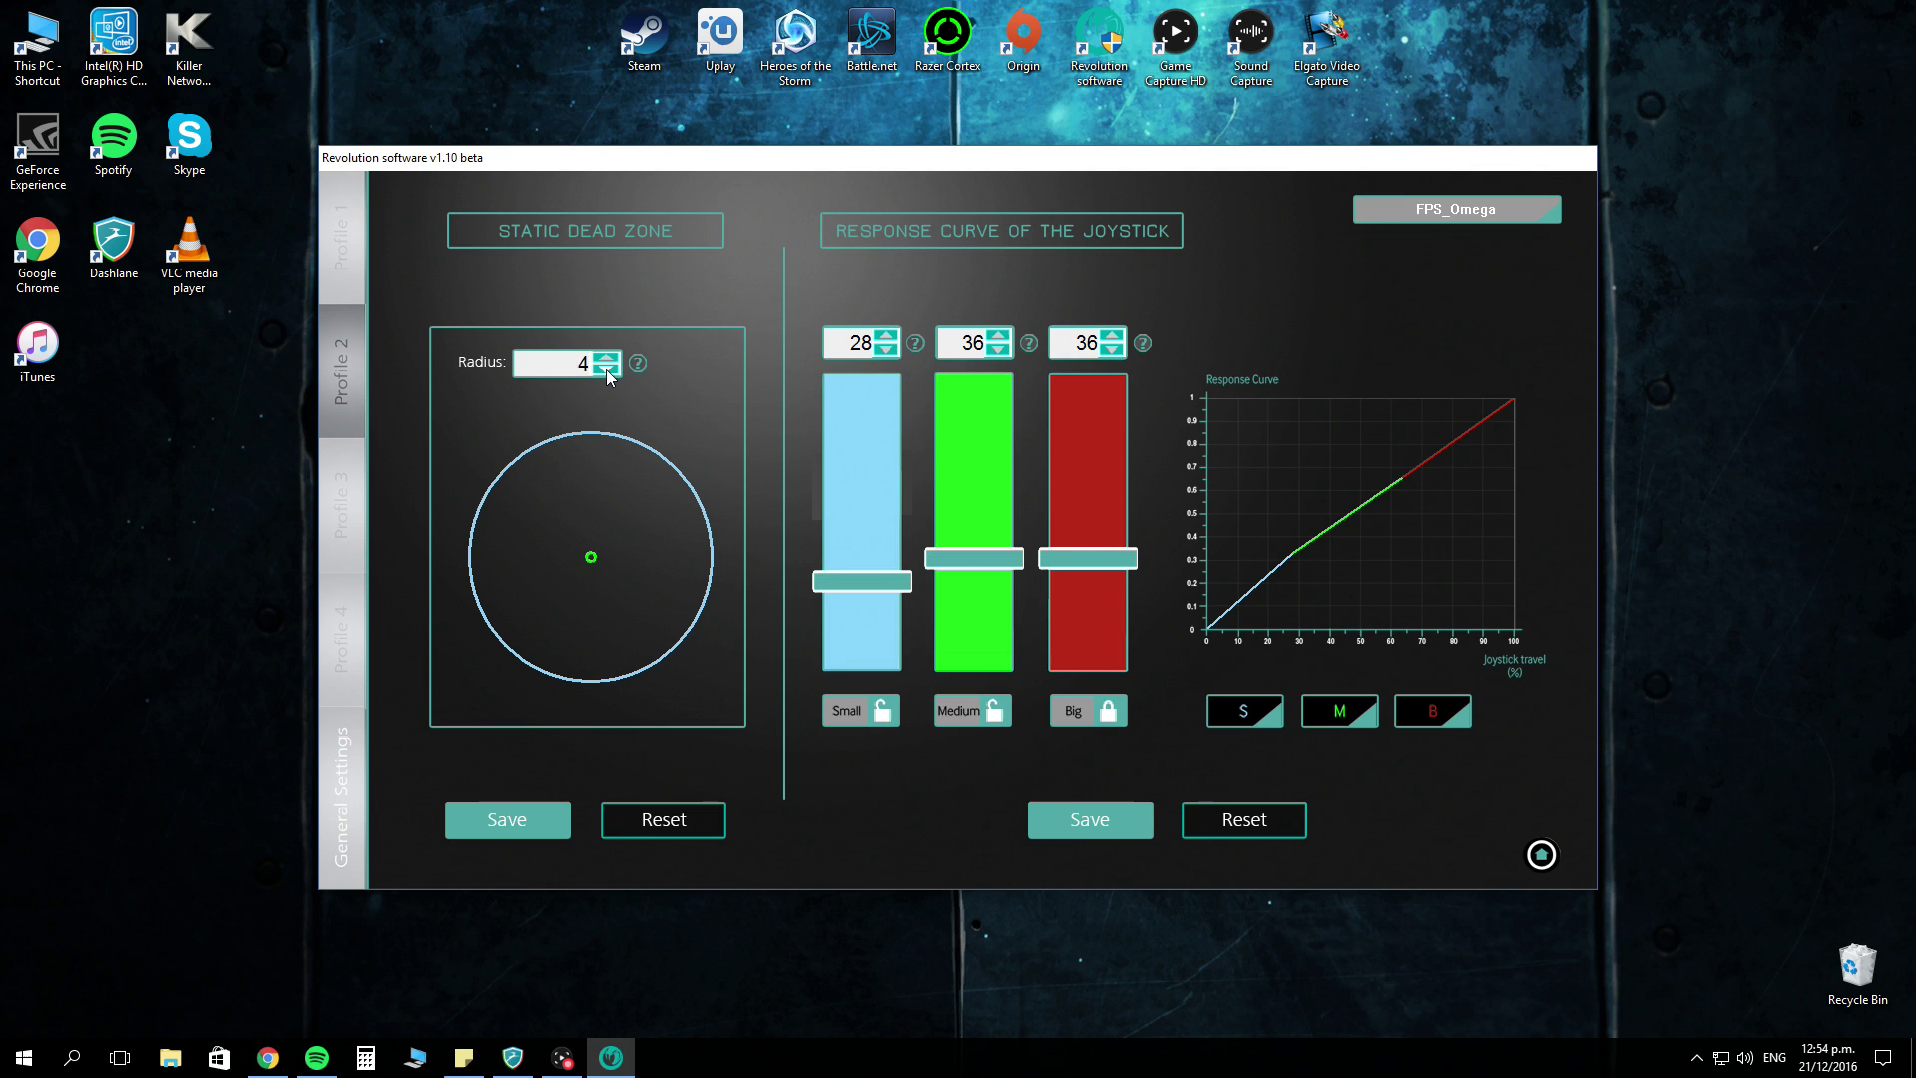
scroll(607, 369, down, 2)
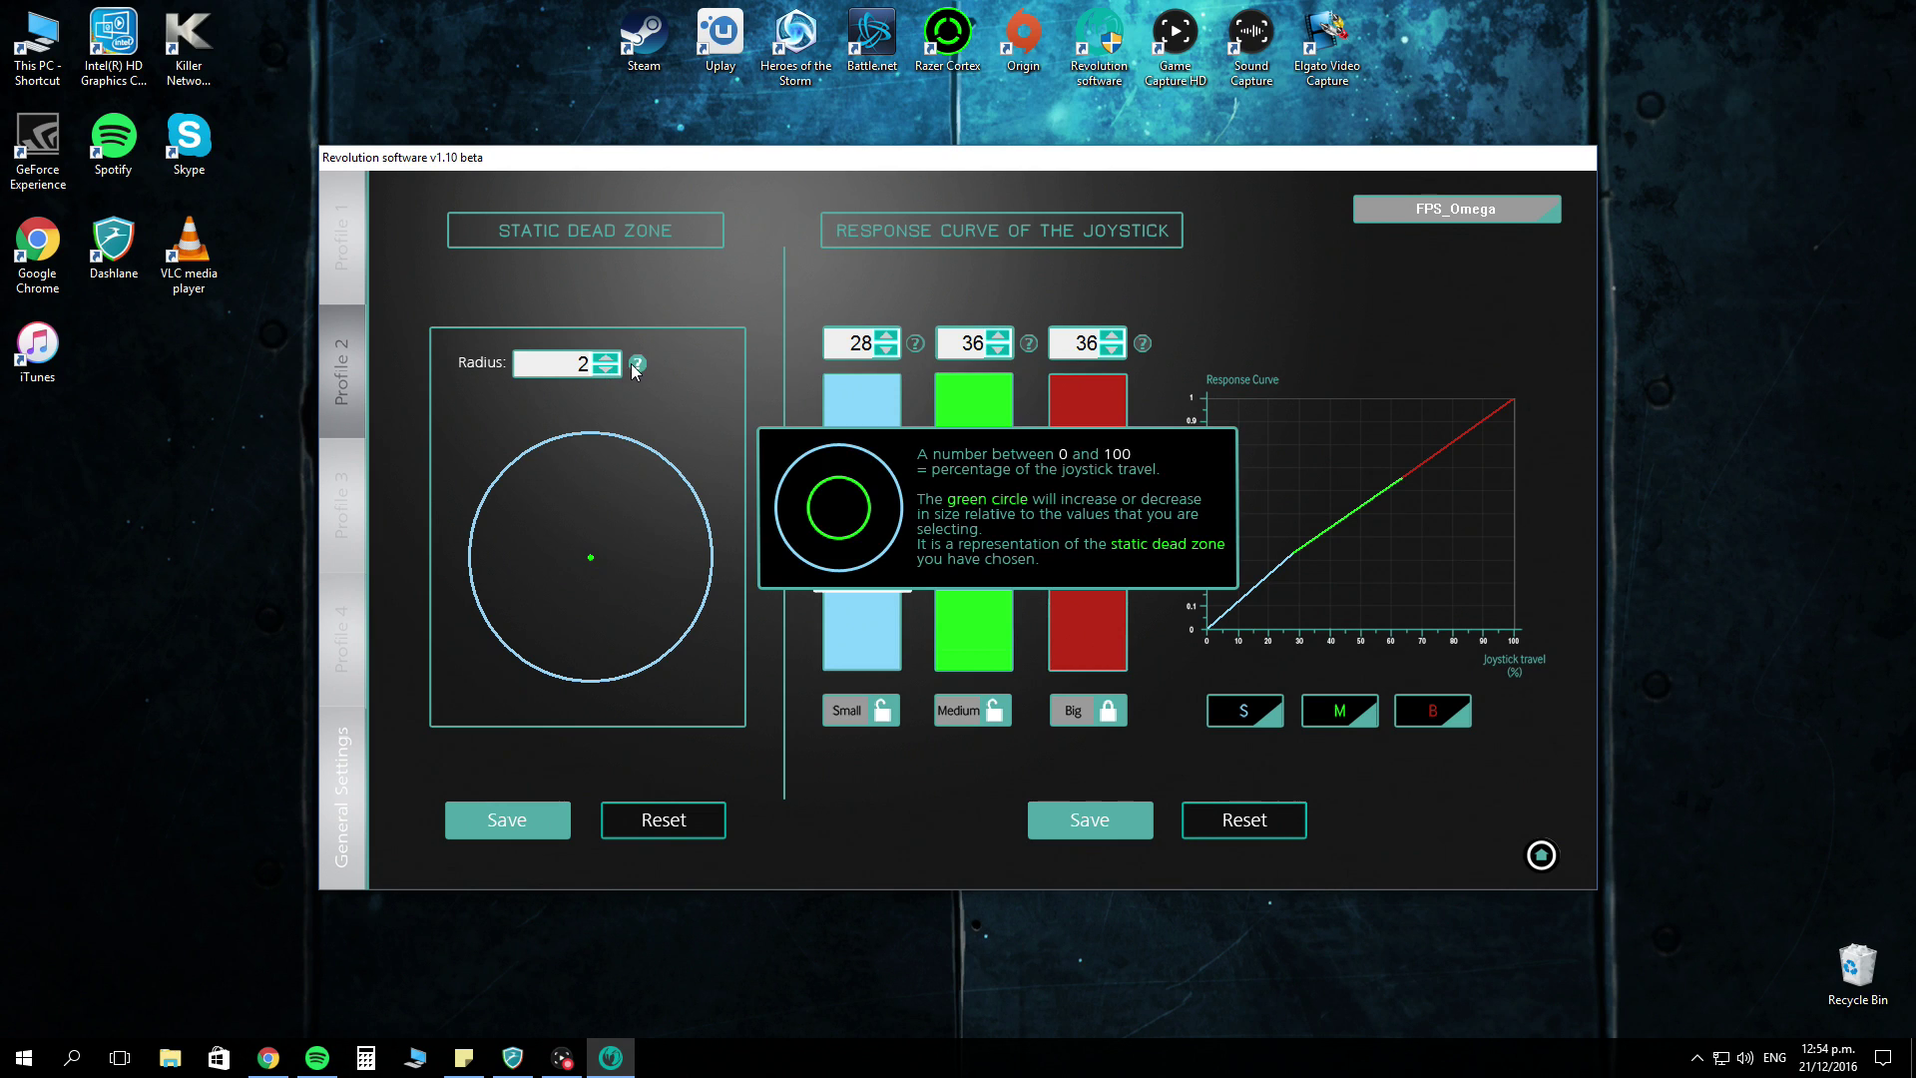
scroll(607, 372, down, 2)
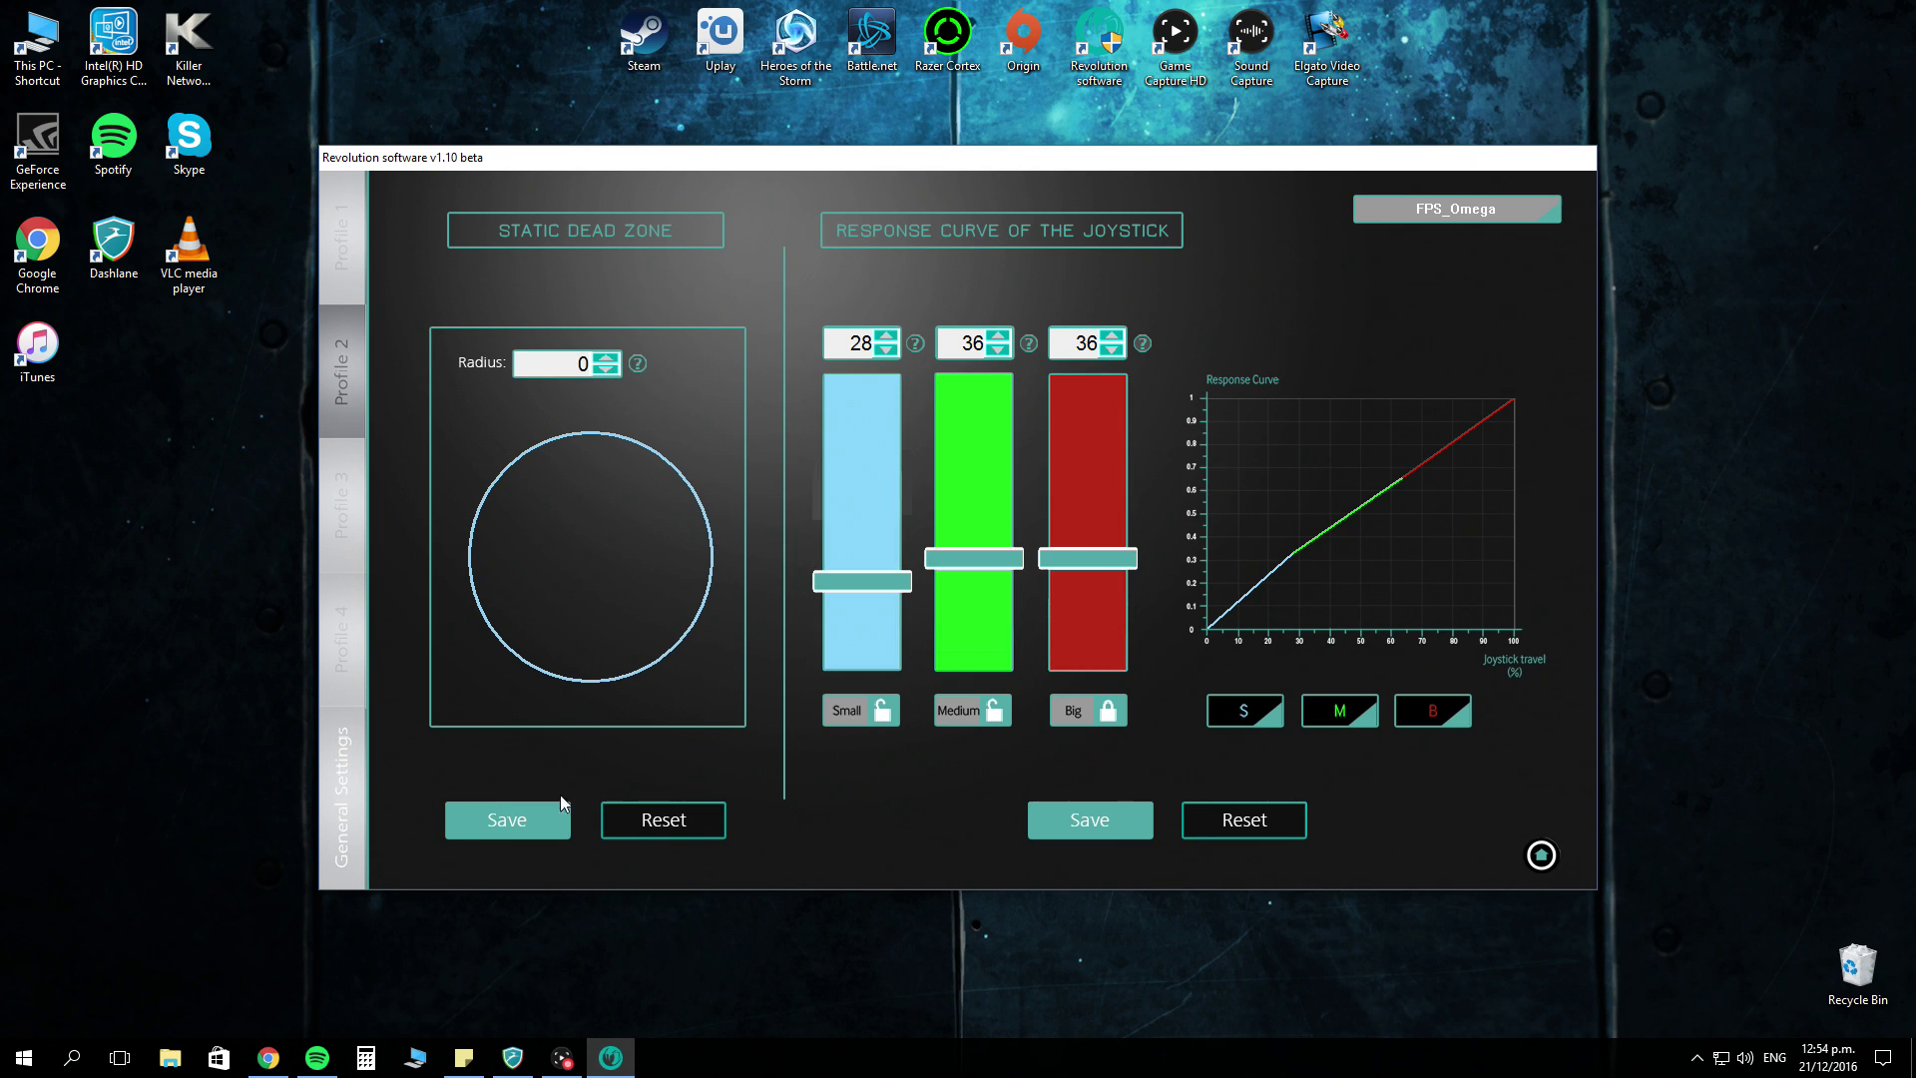
Keep dead zone radius 0, tune the response curve to 30/35/35, and return home.
click(531, 816)
click(1241, 820)
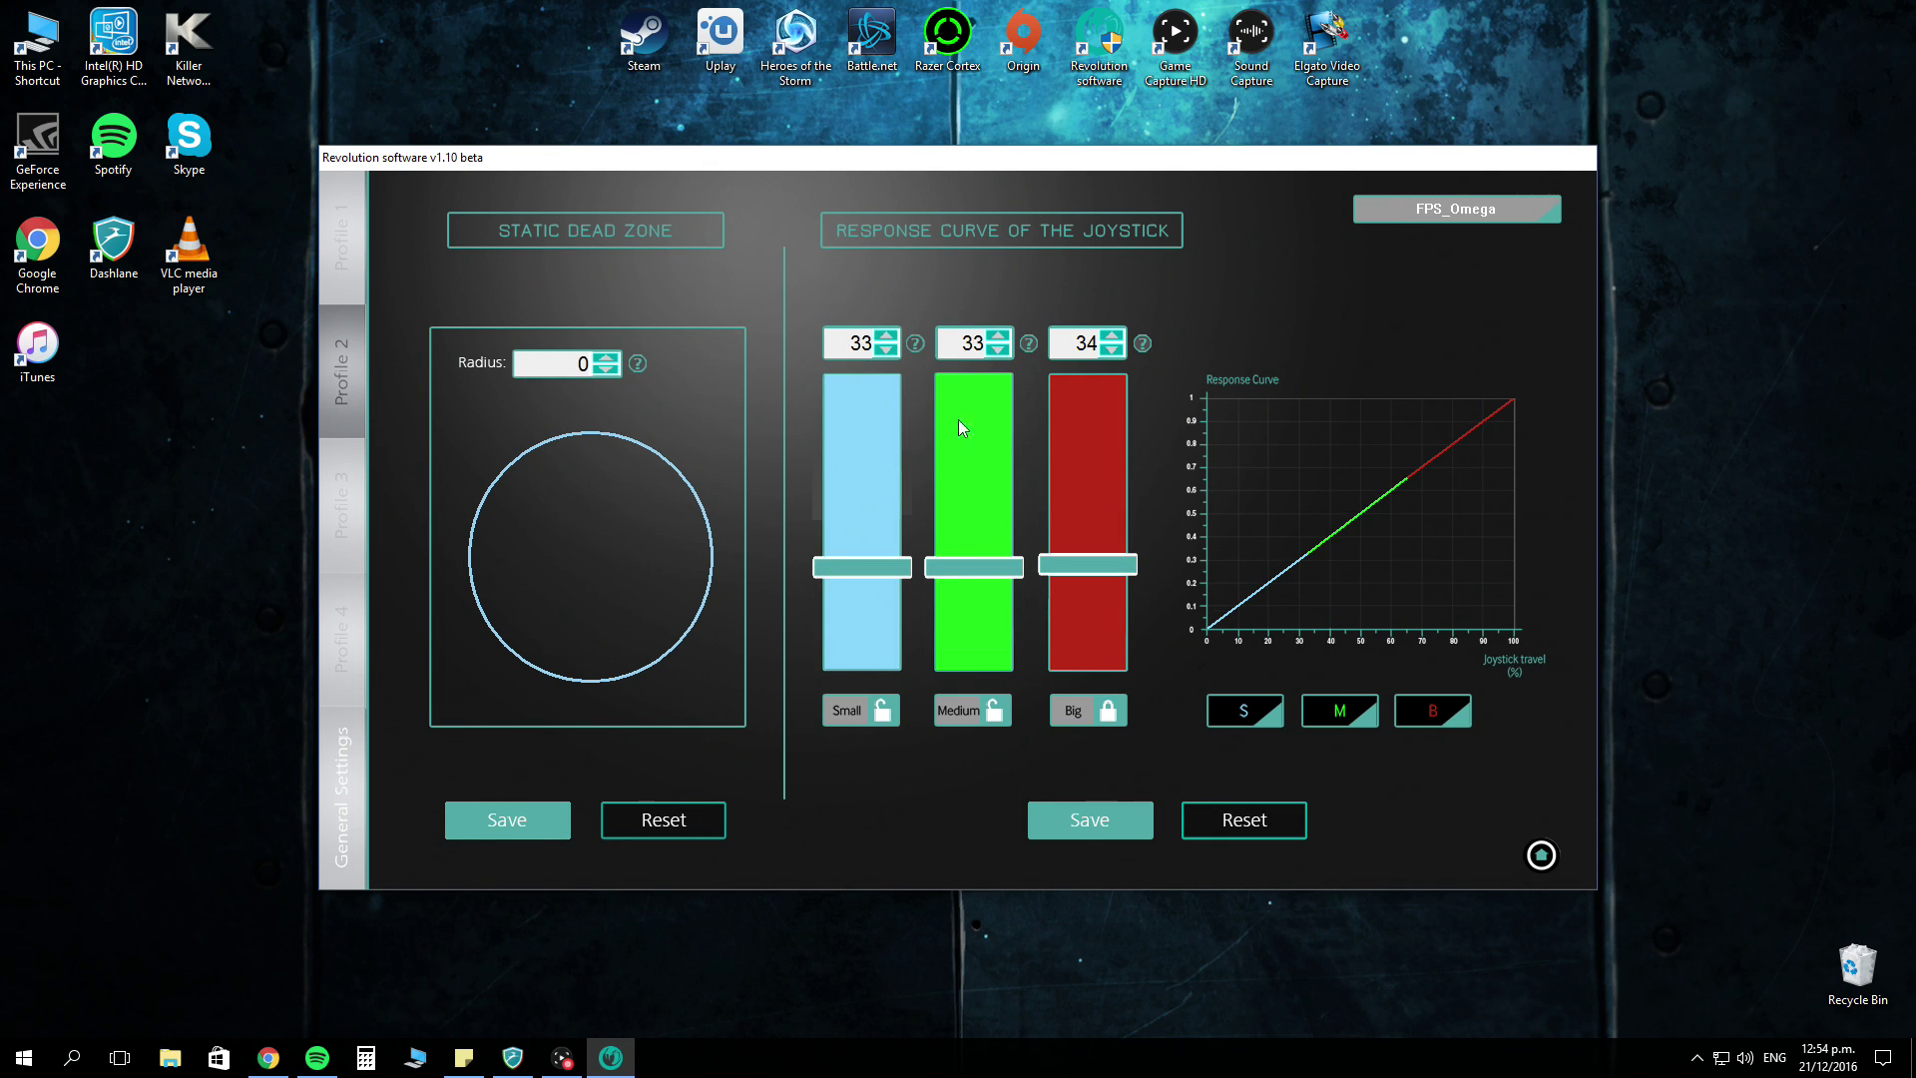
click(885, 351)
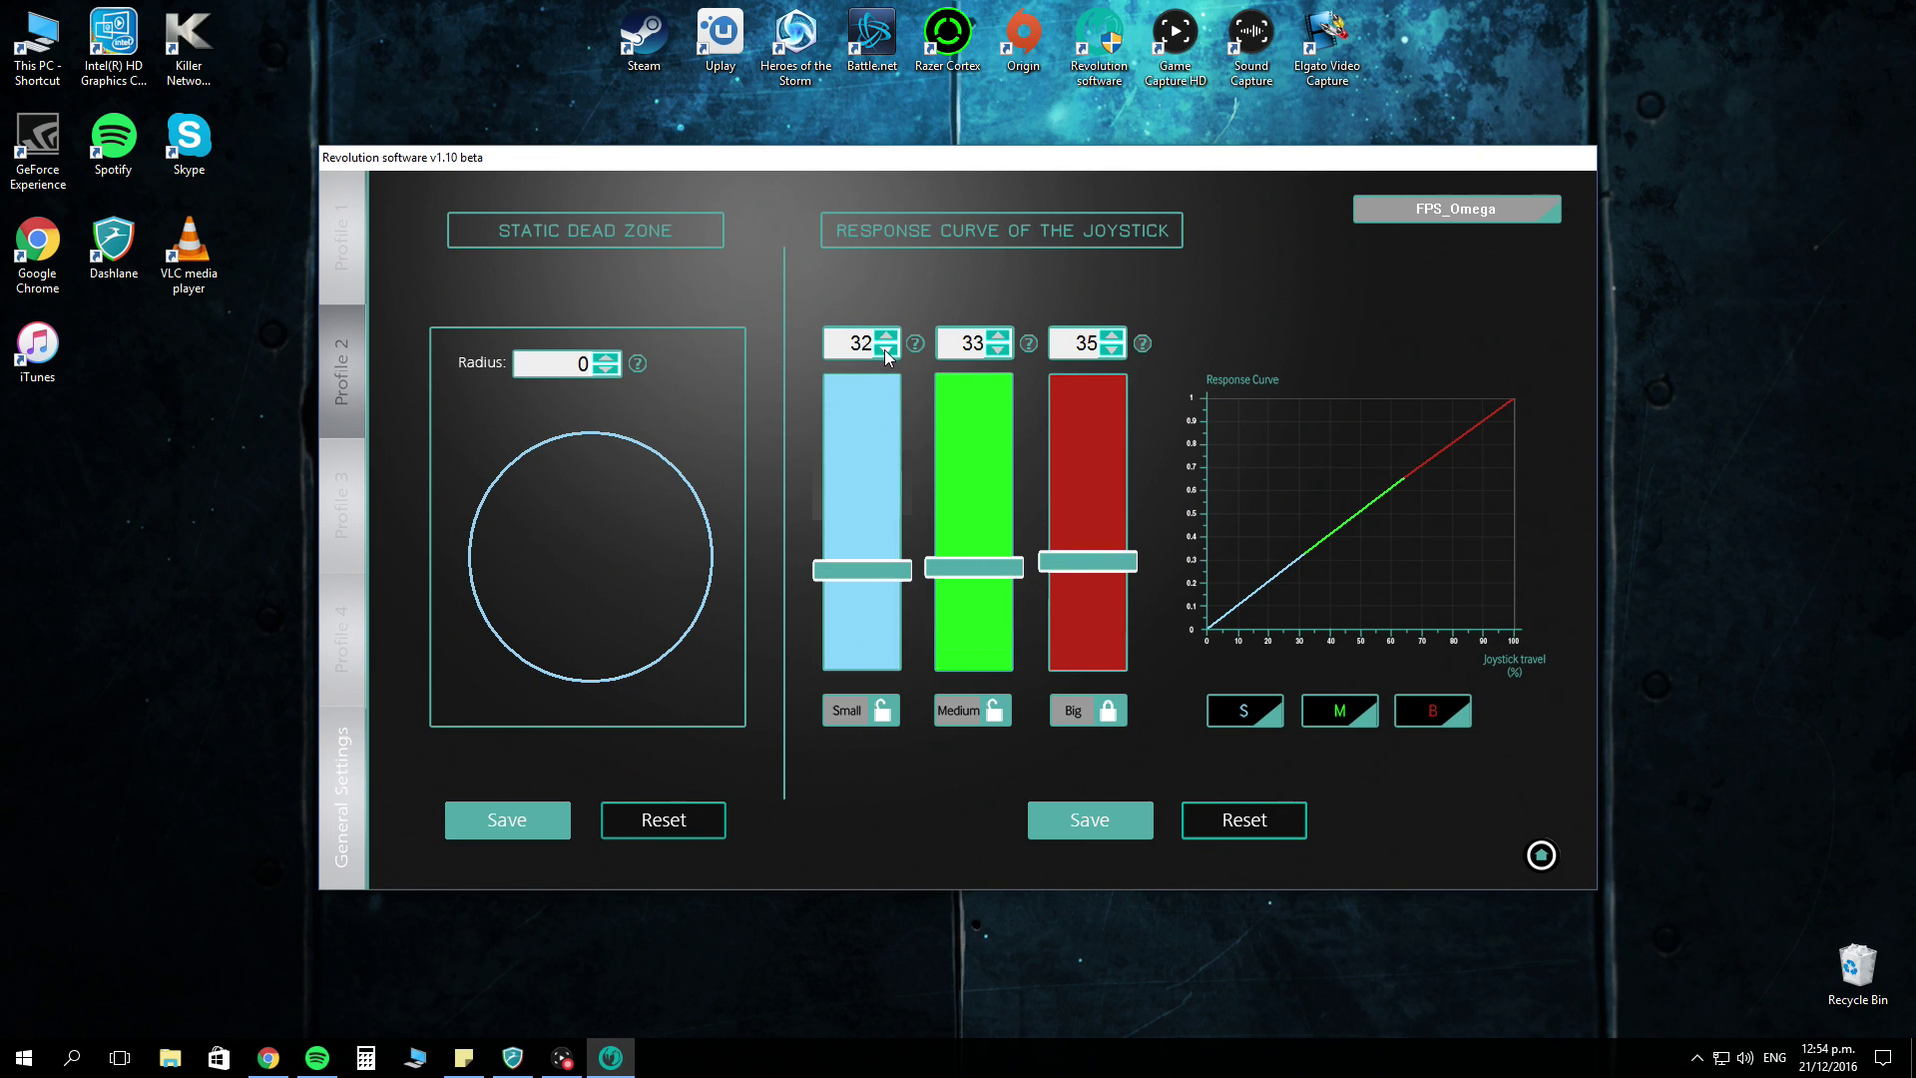
click(885, 351)
click(999, 336)
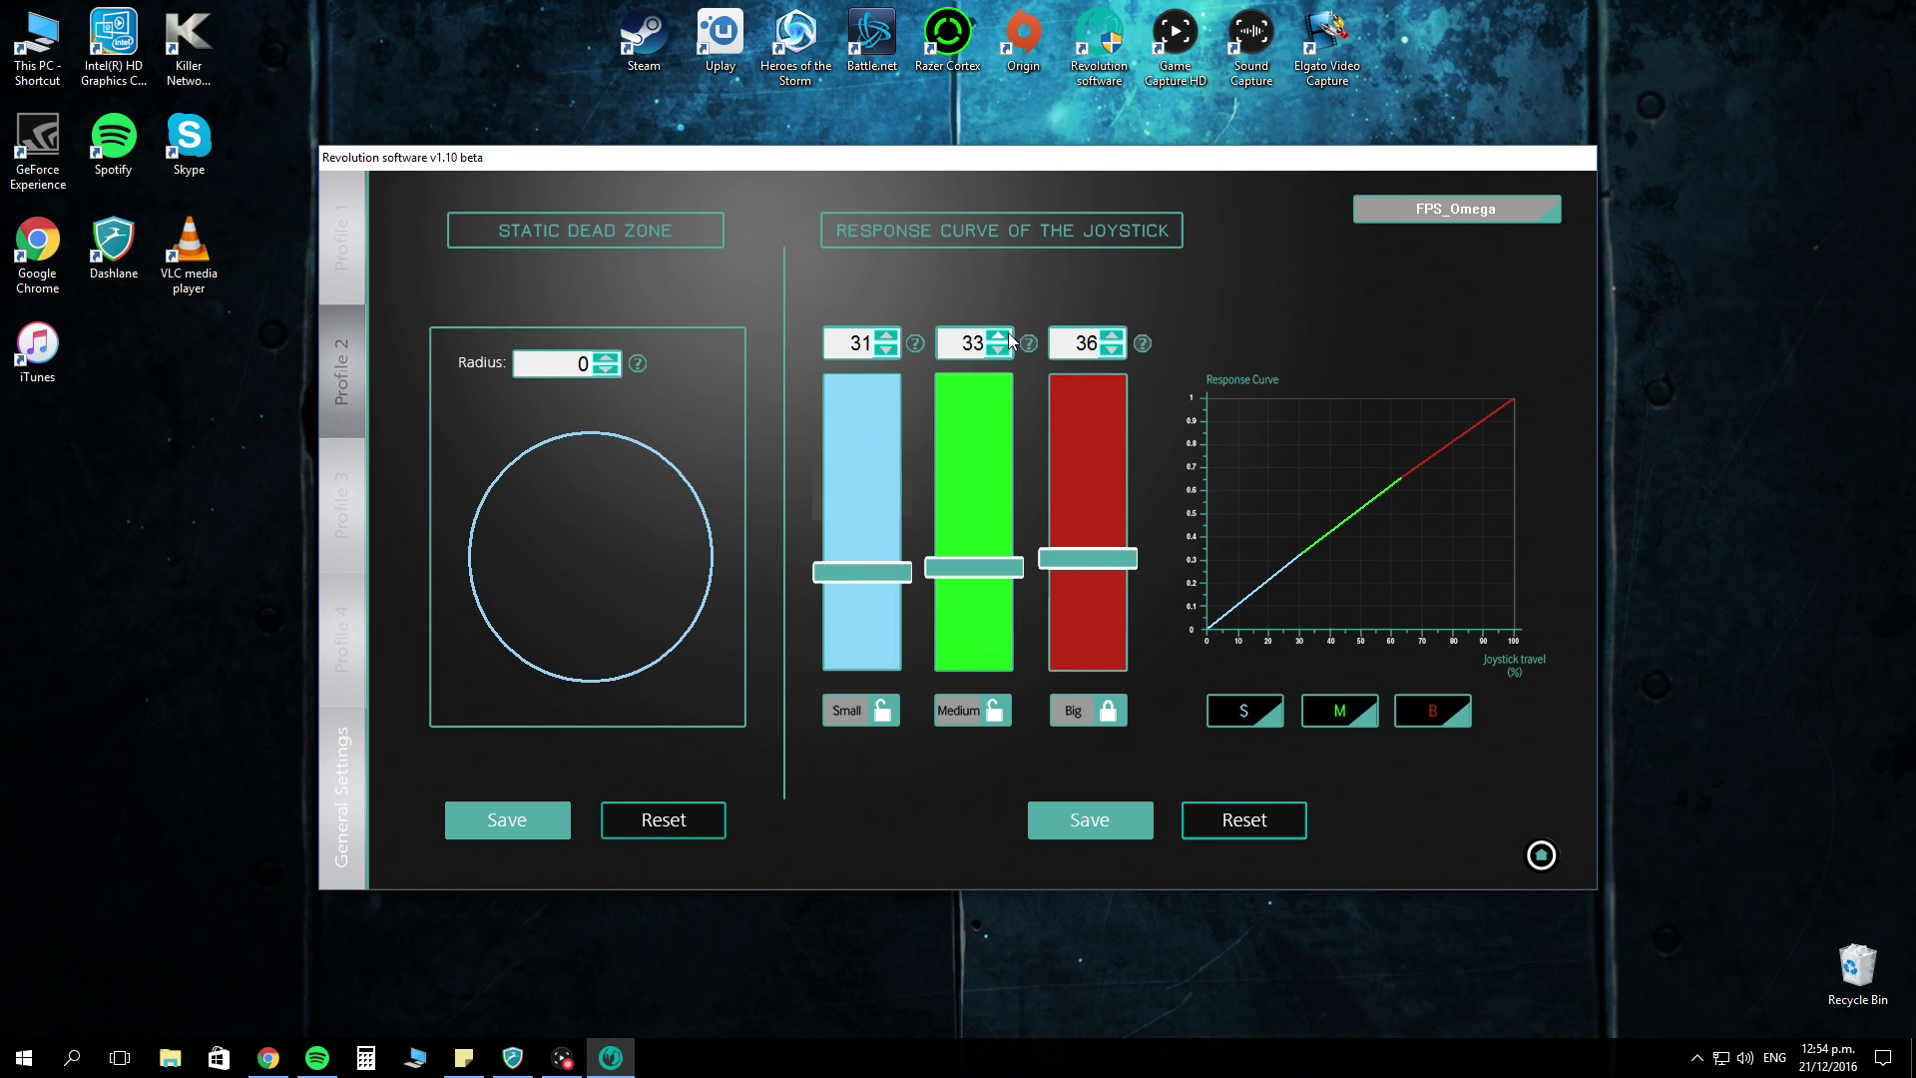
click(999, 336)
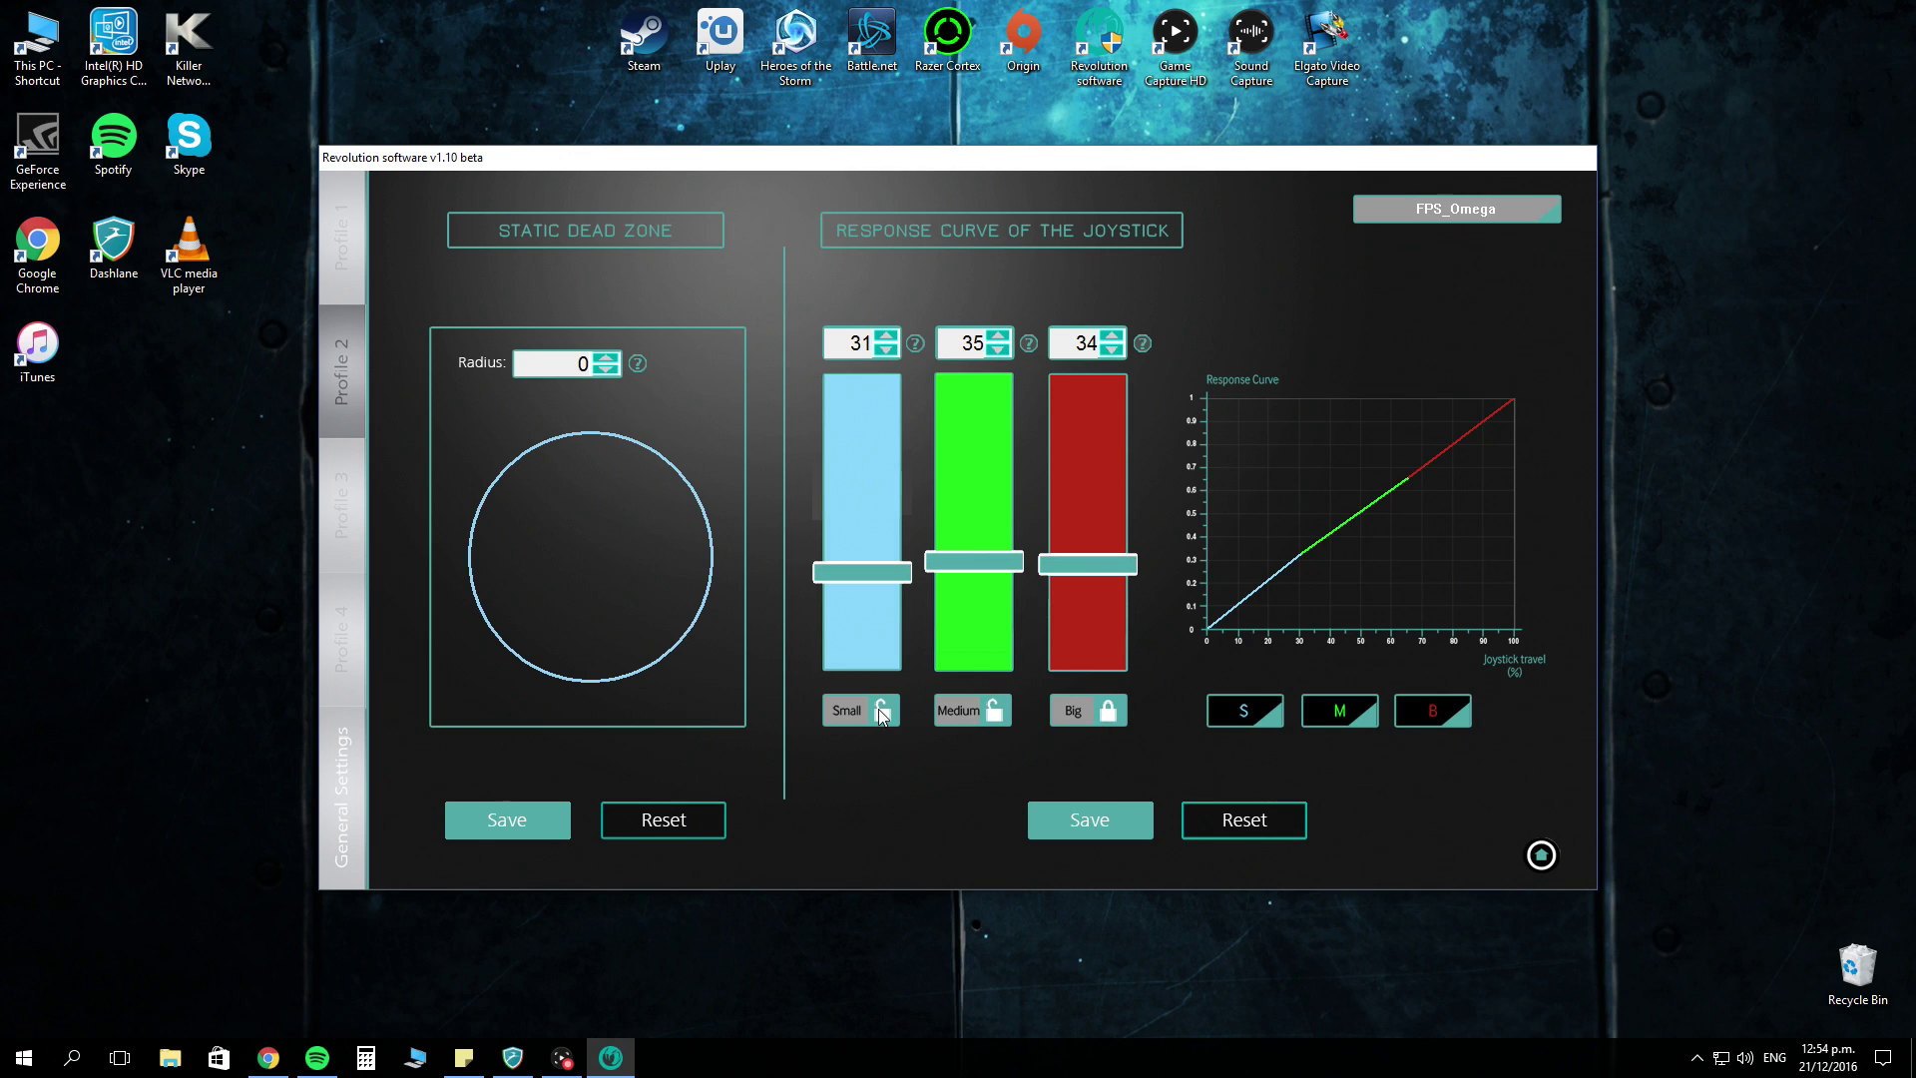
click(895, 351)
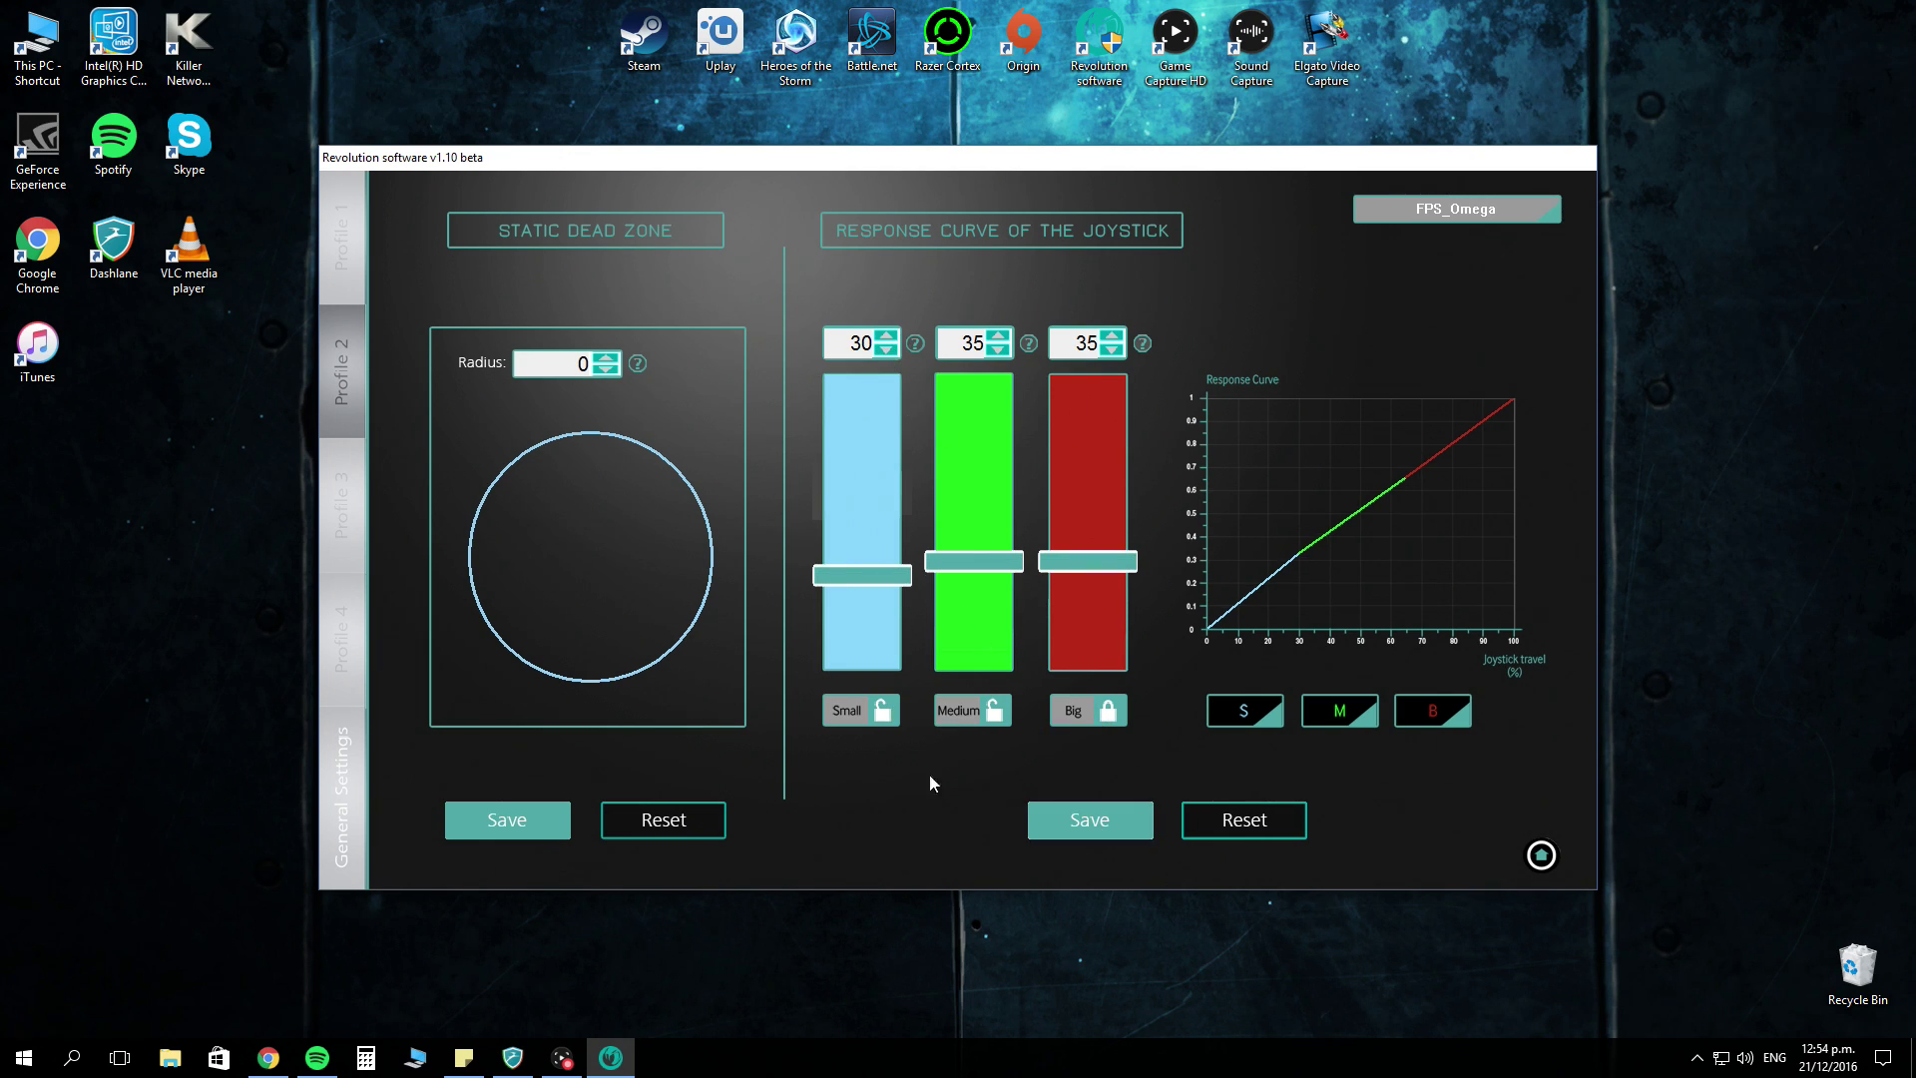
click(1541, 856)
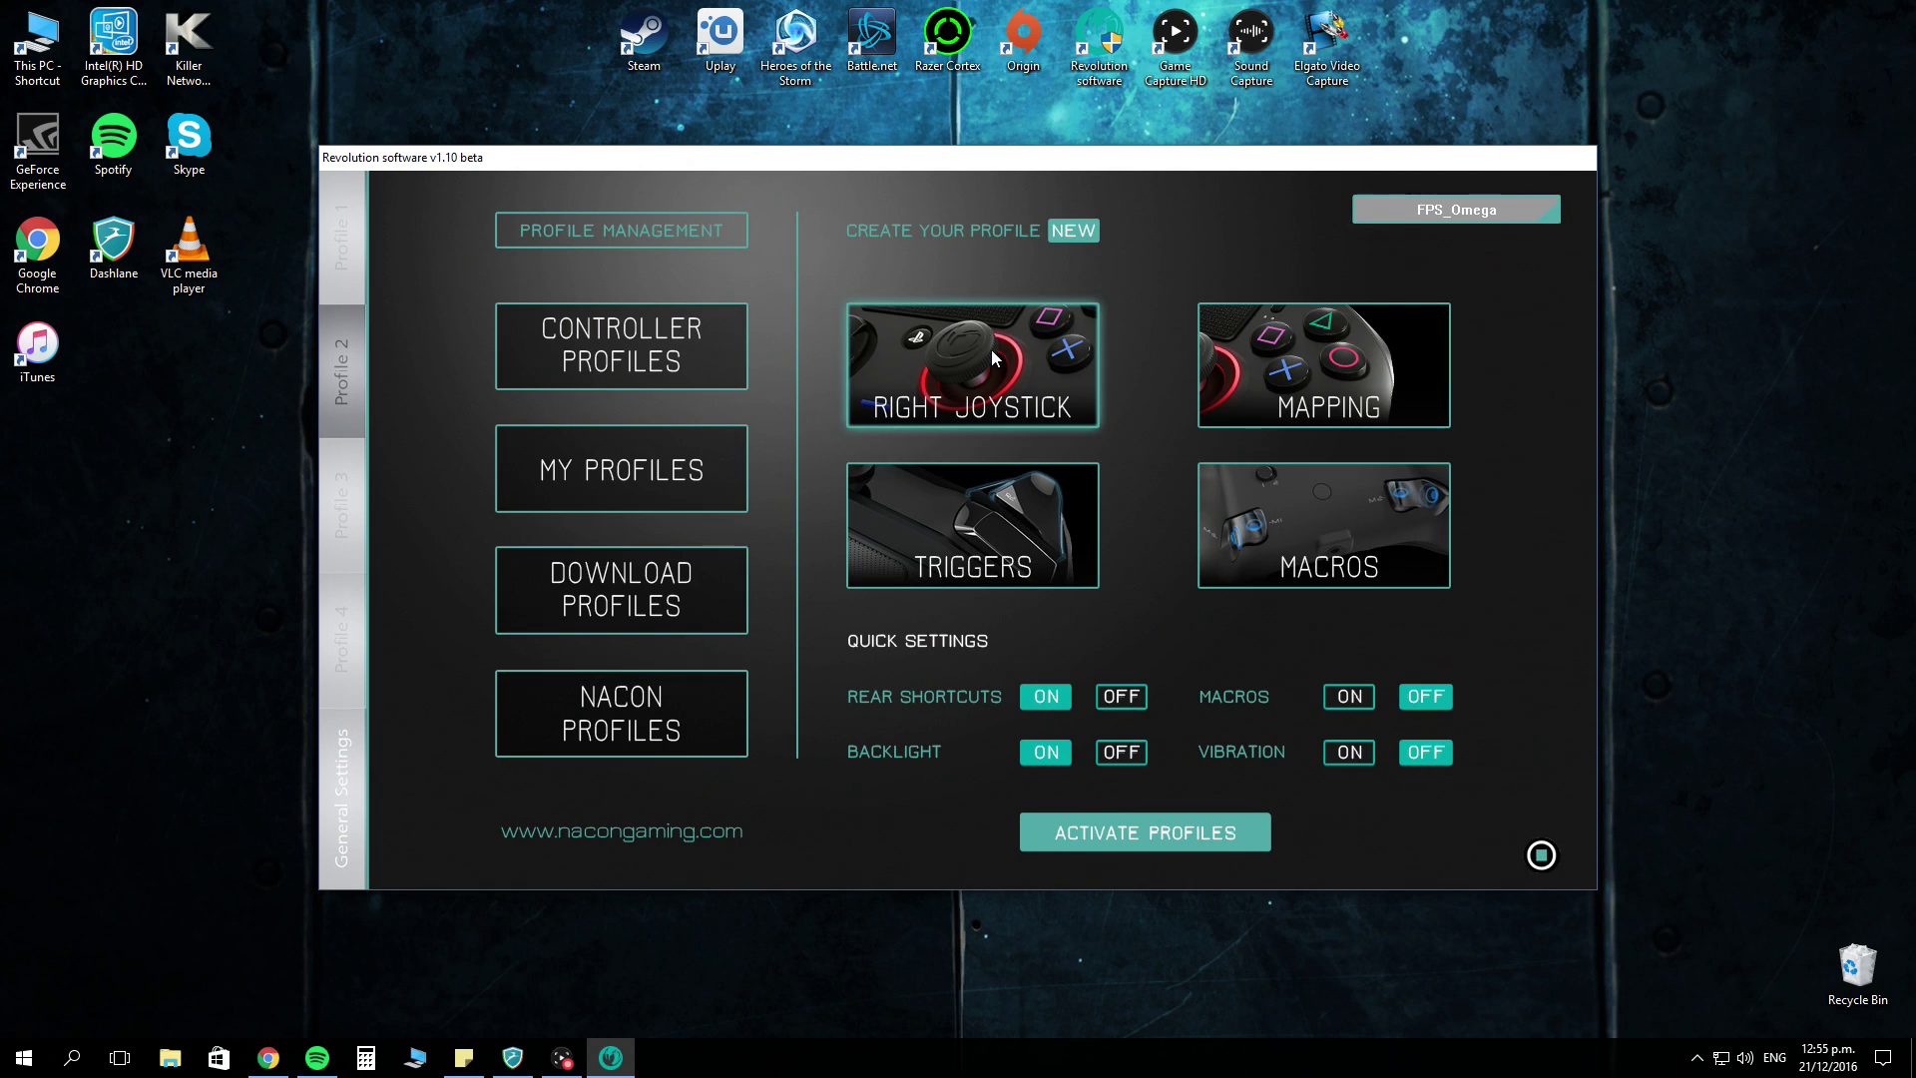
In trigger dead zones, reset both end points to 100%, then drag both back to 50%.
click(1028, 519)
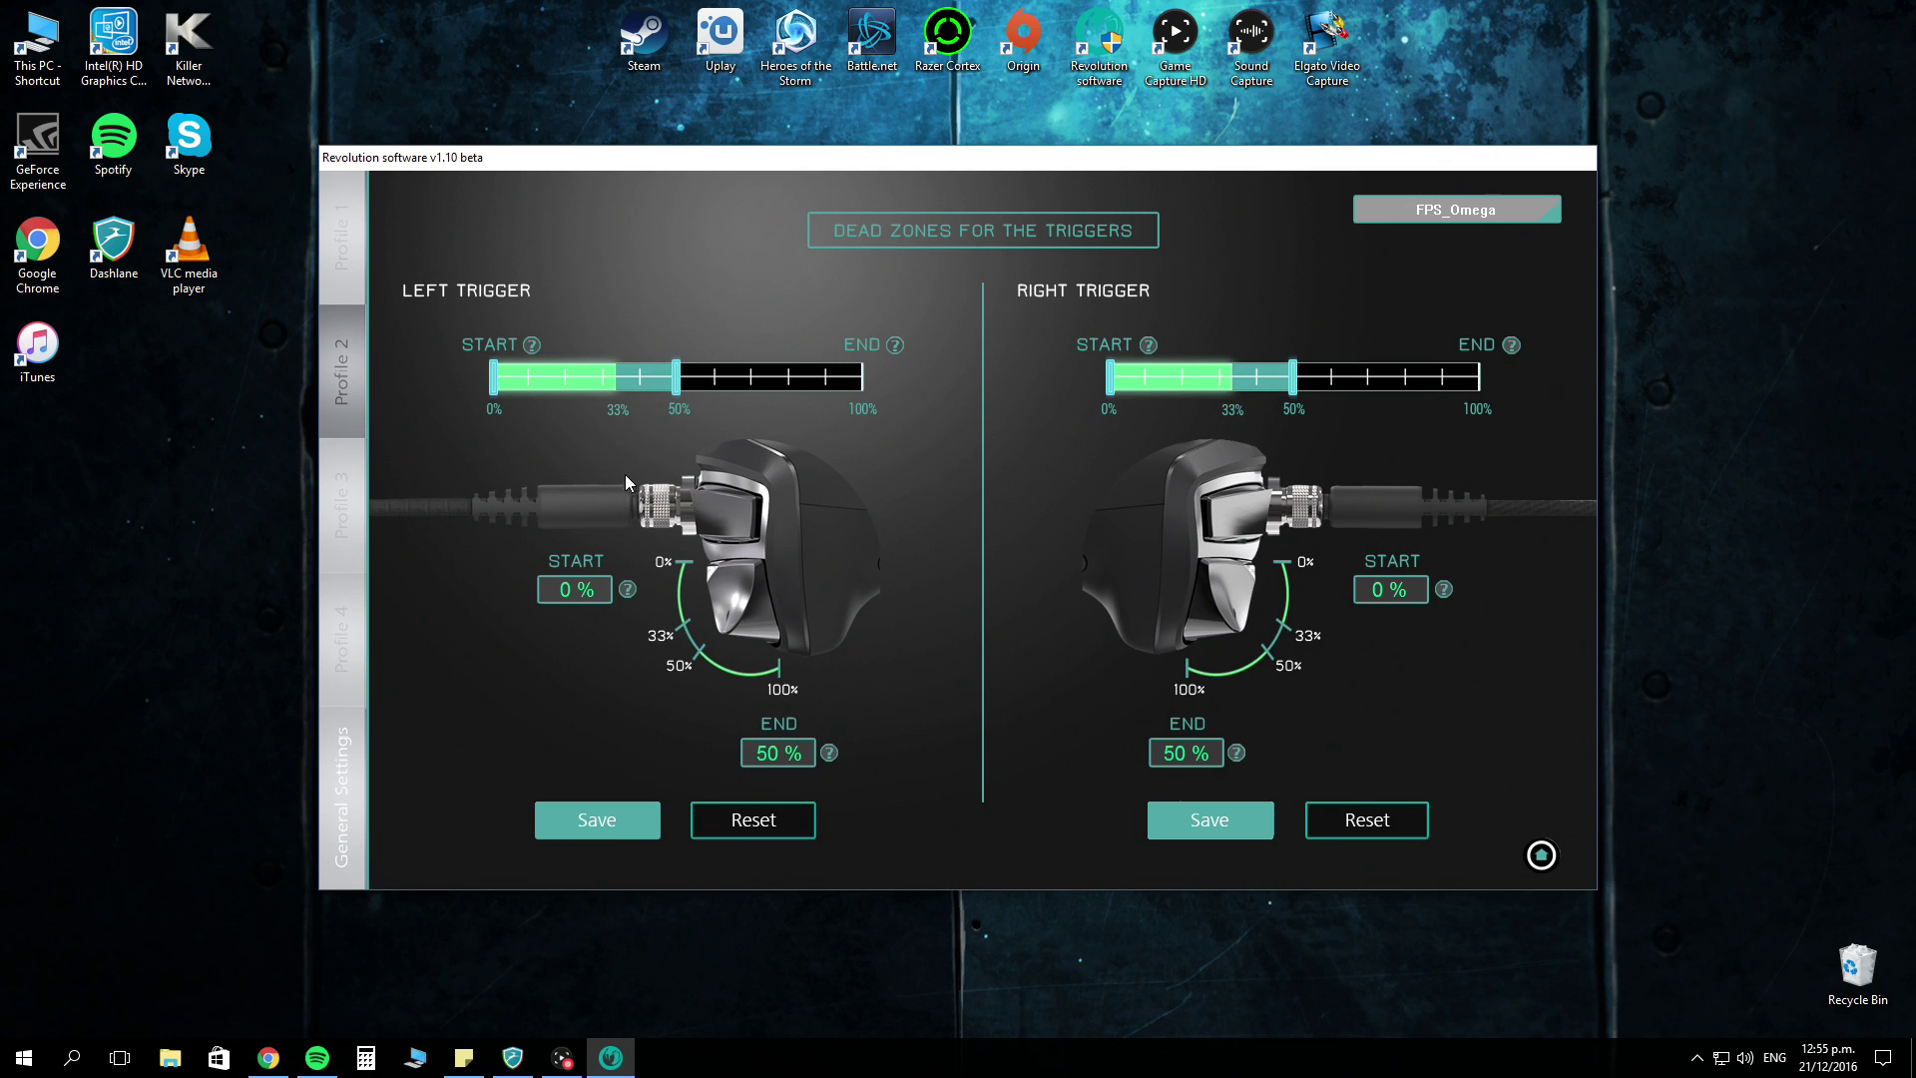
click(746, 820)
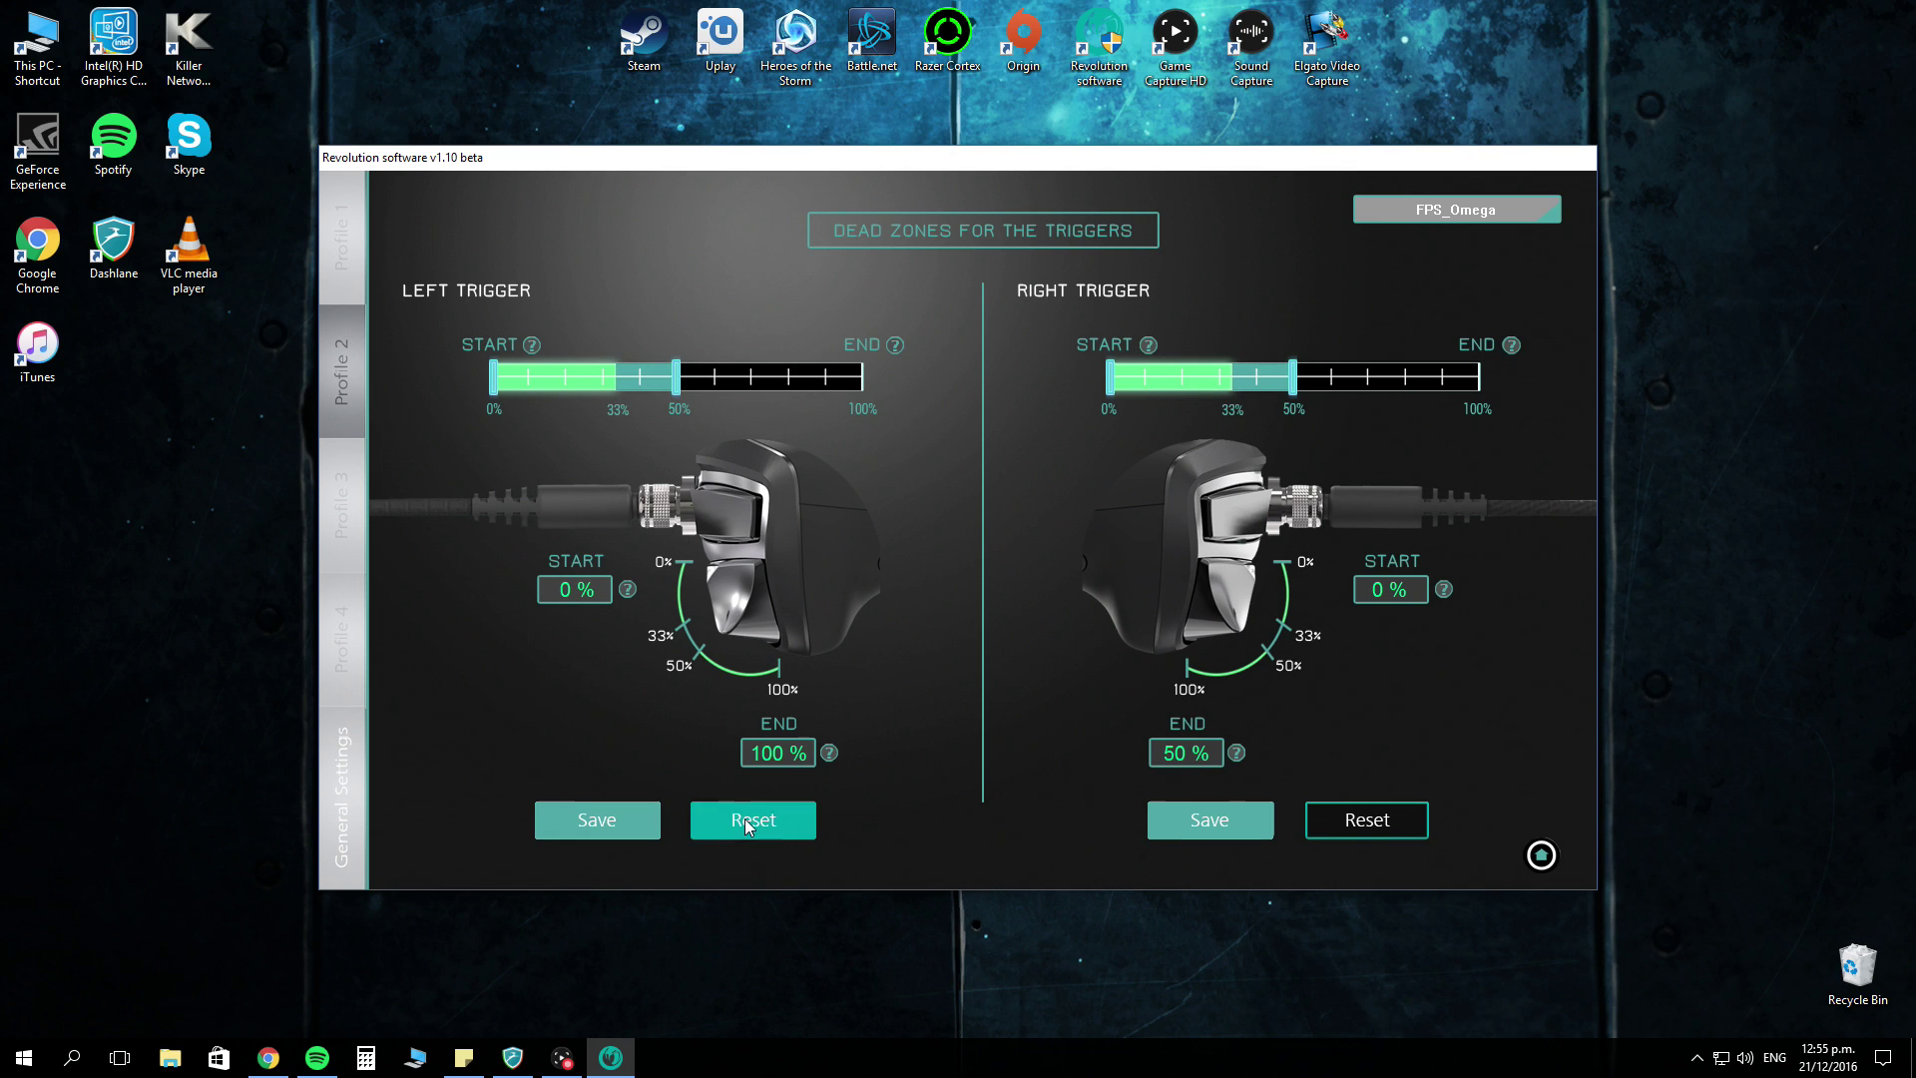
click(1386, 841)
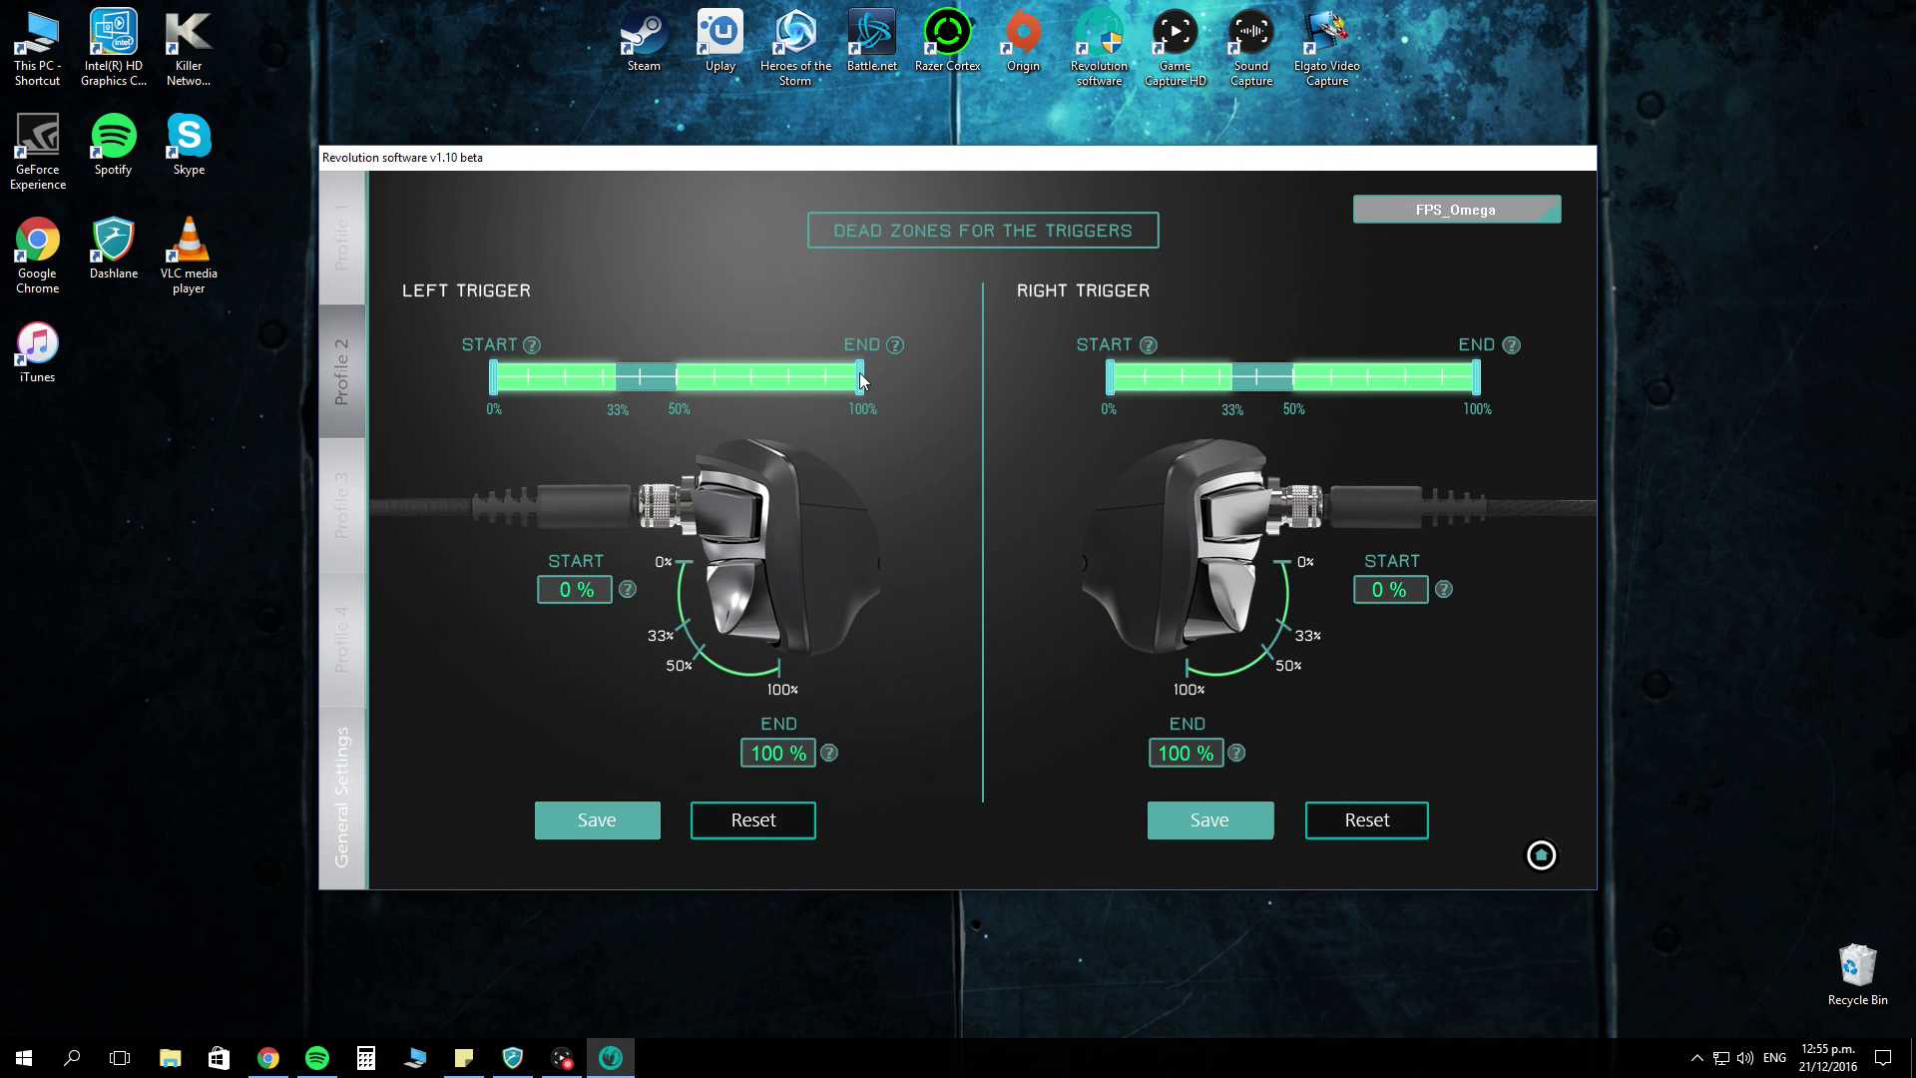
drag(861, 380, 678, 382)
drag(1477, 382, 1295, 388)
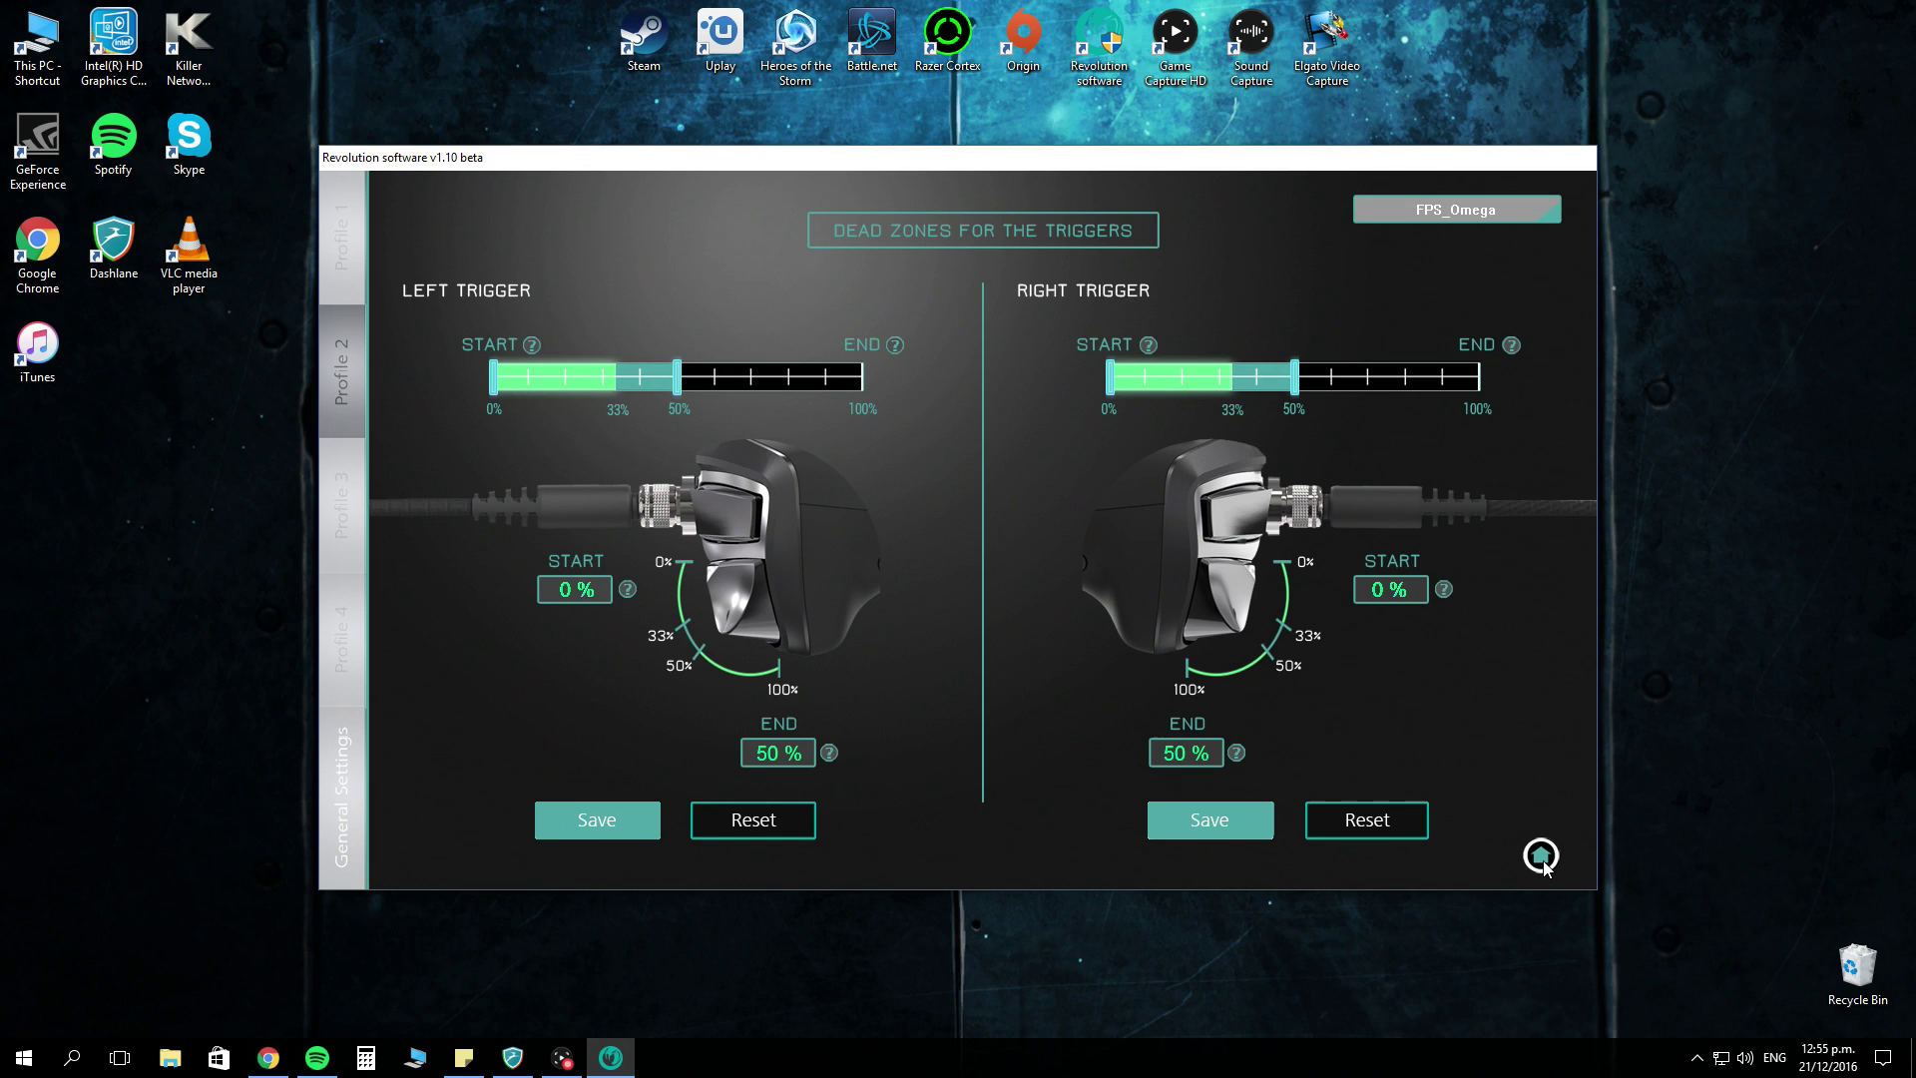
Try both triggers' start dead zone at 10%, restore them to 0%, and return home.
click(519, 375)
drag(518, 380, 530, 378)
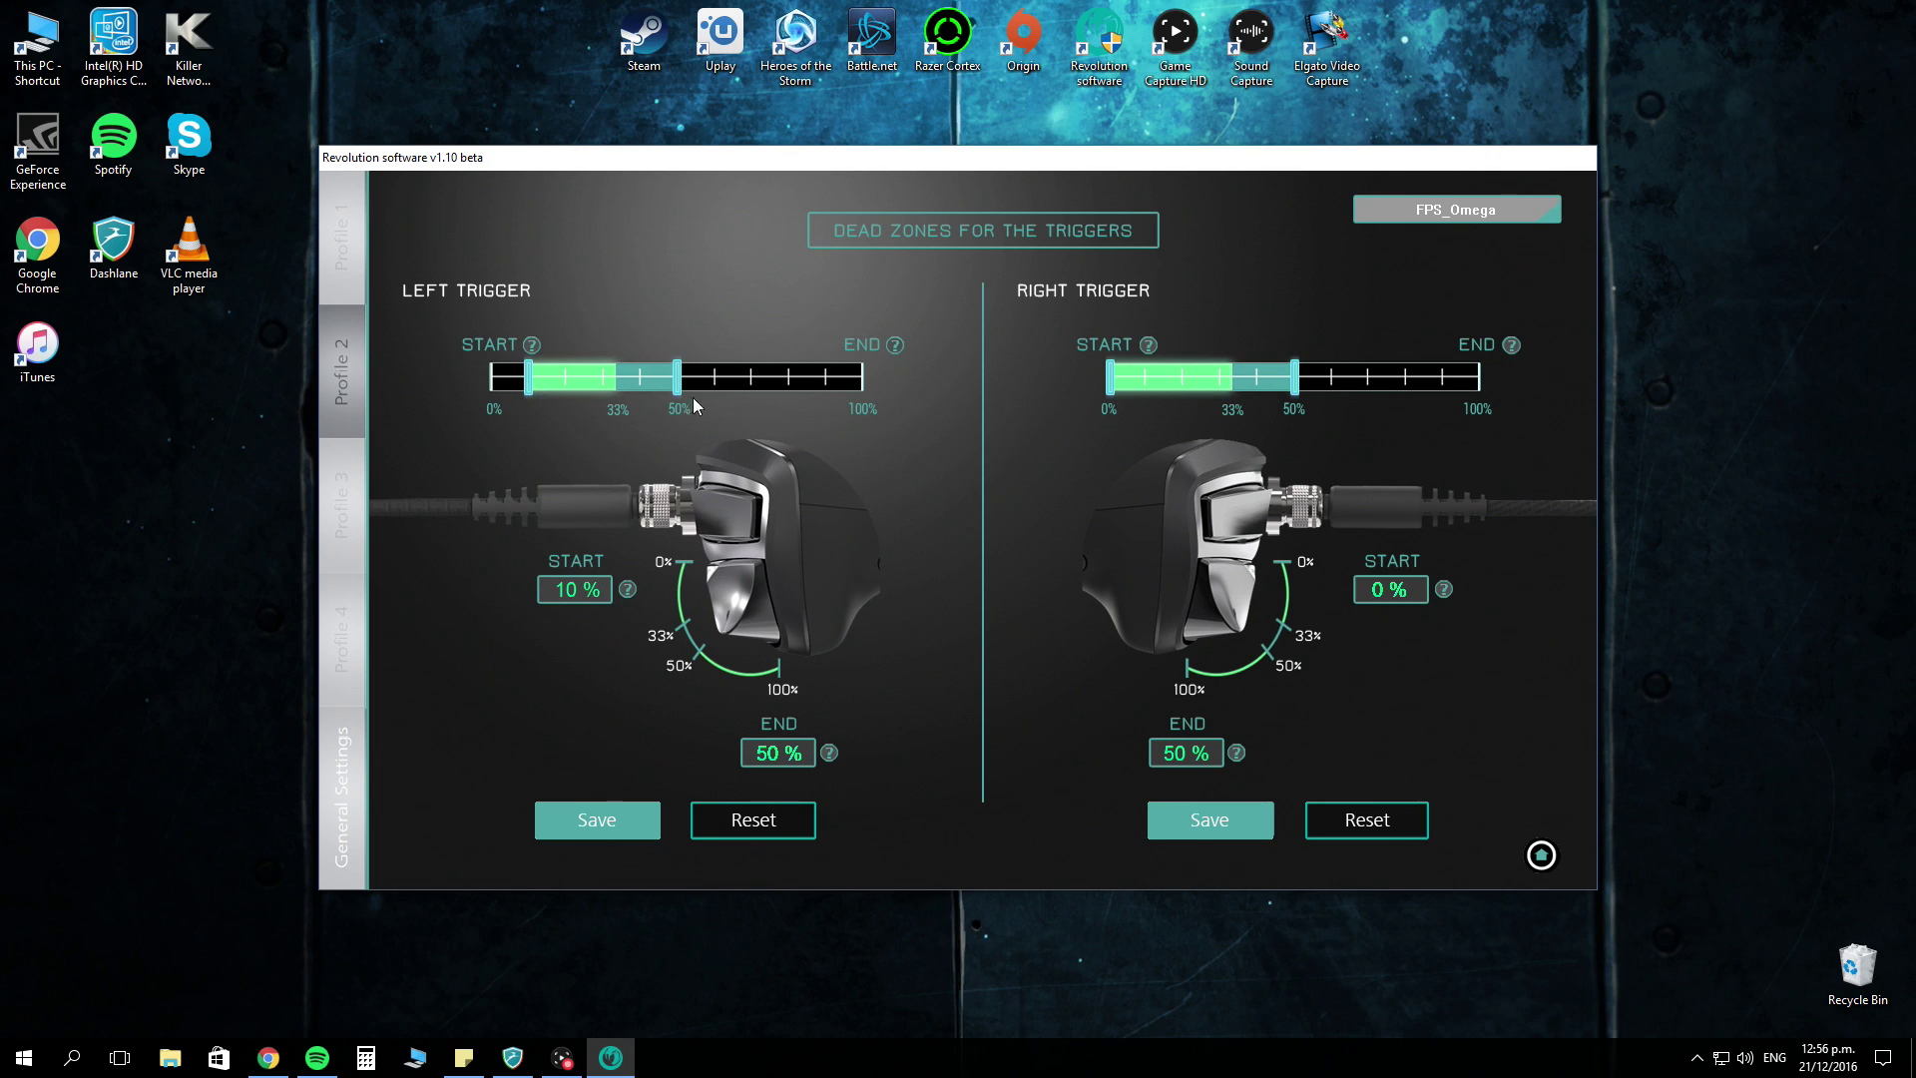
click(1144, 380)
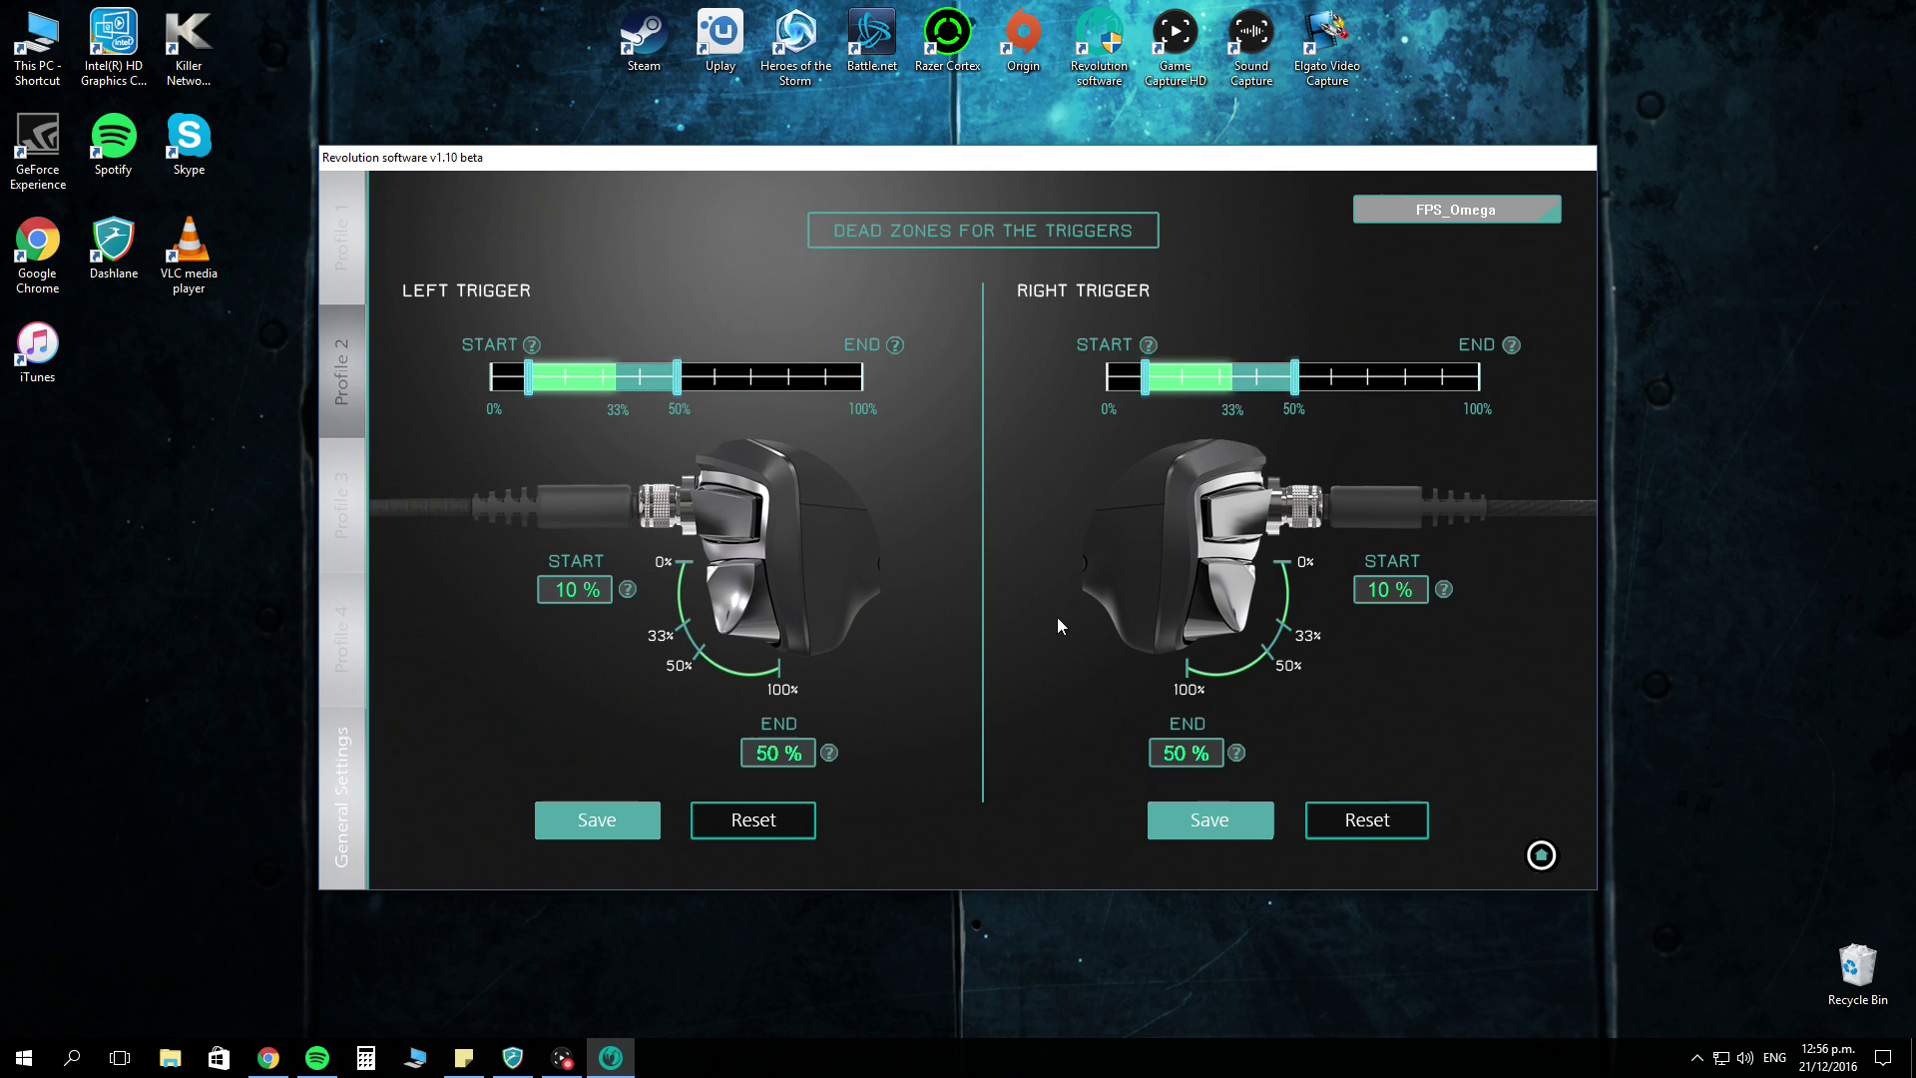
drag(526, 381, 483, 382)
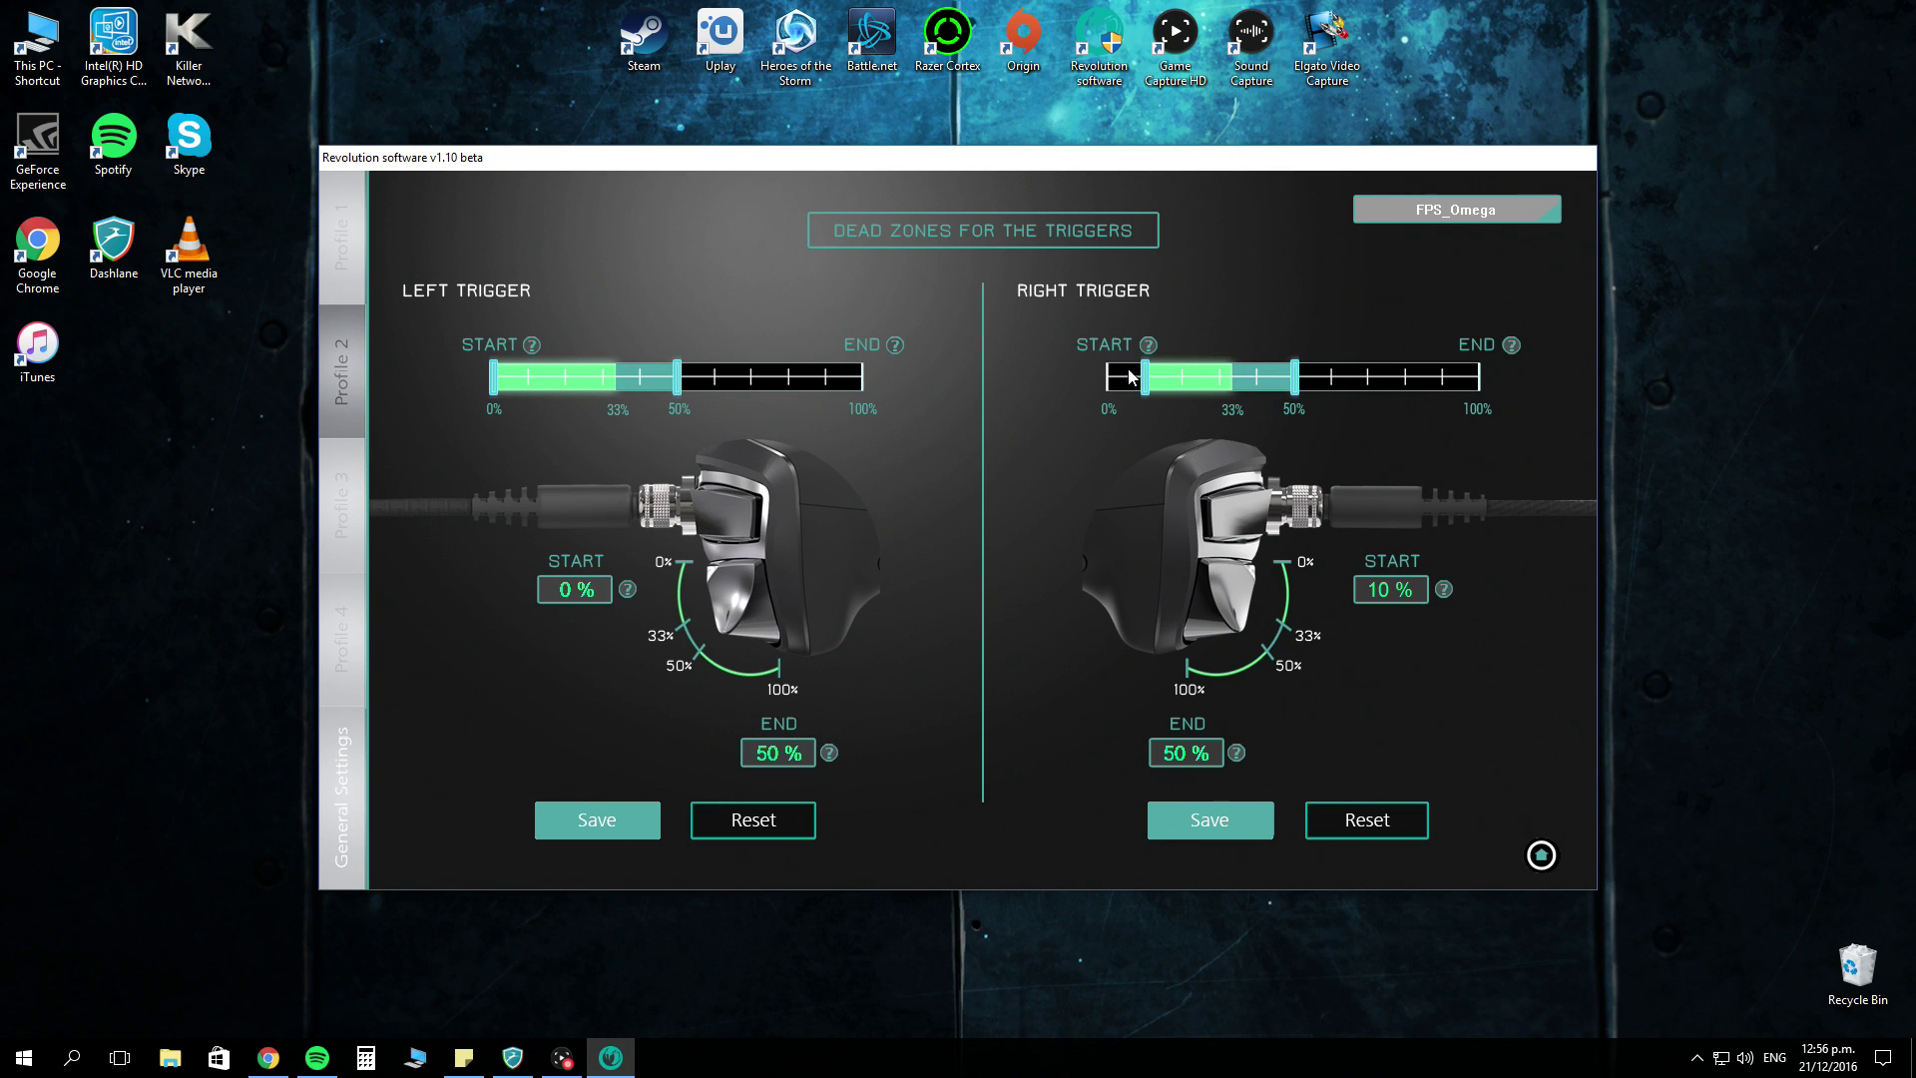
drag(1146, 385, 1075, 391)
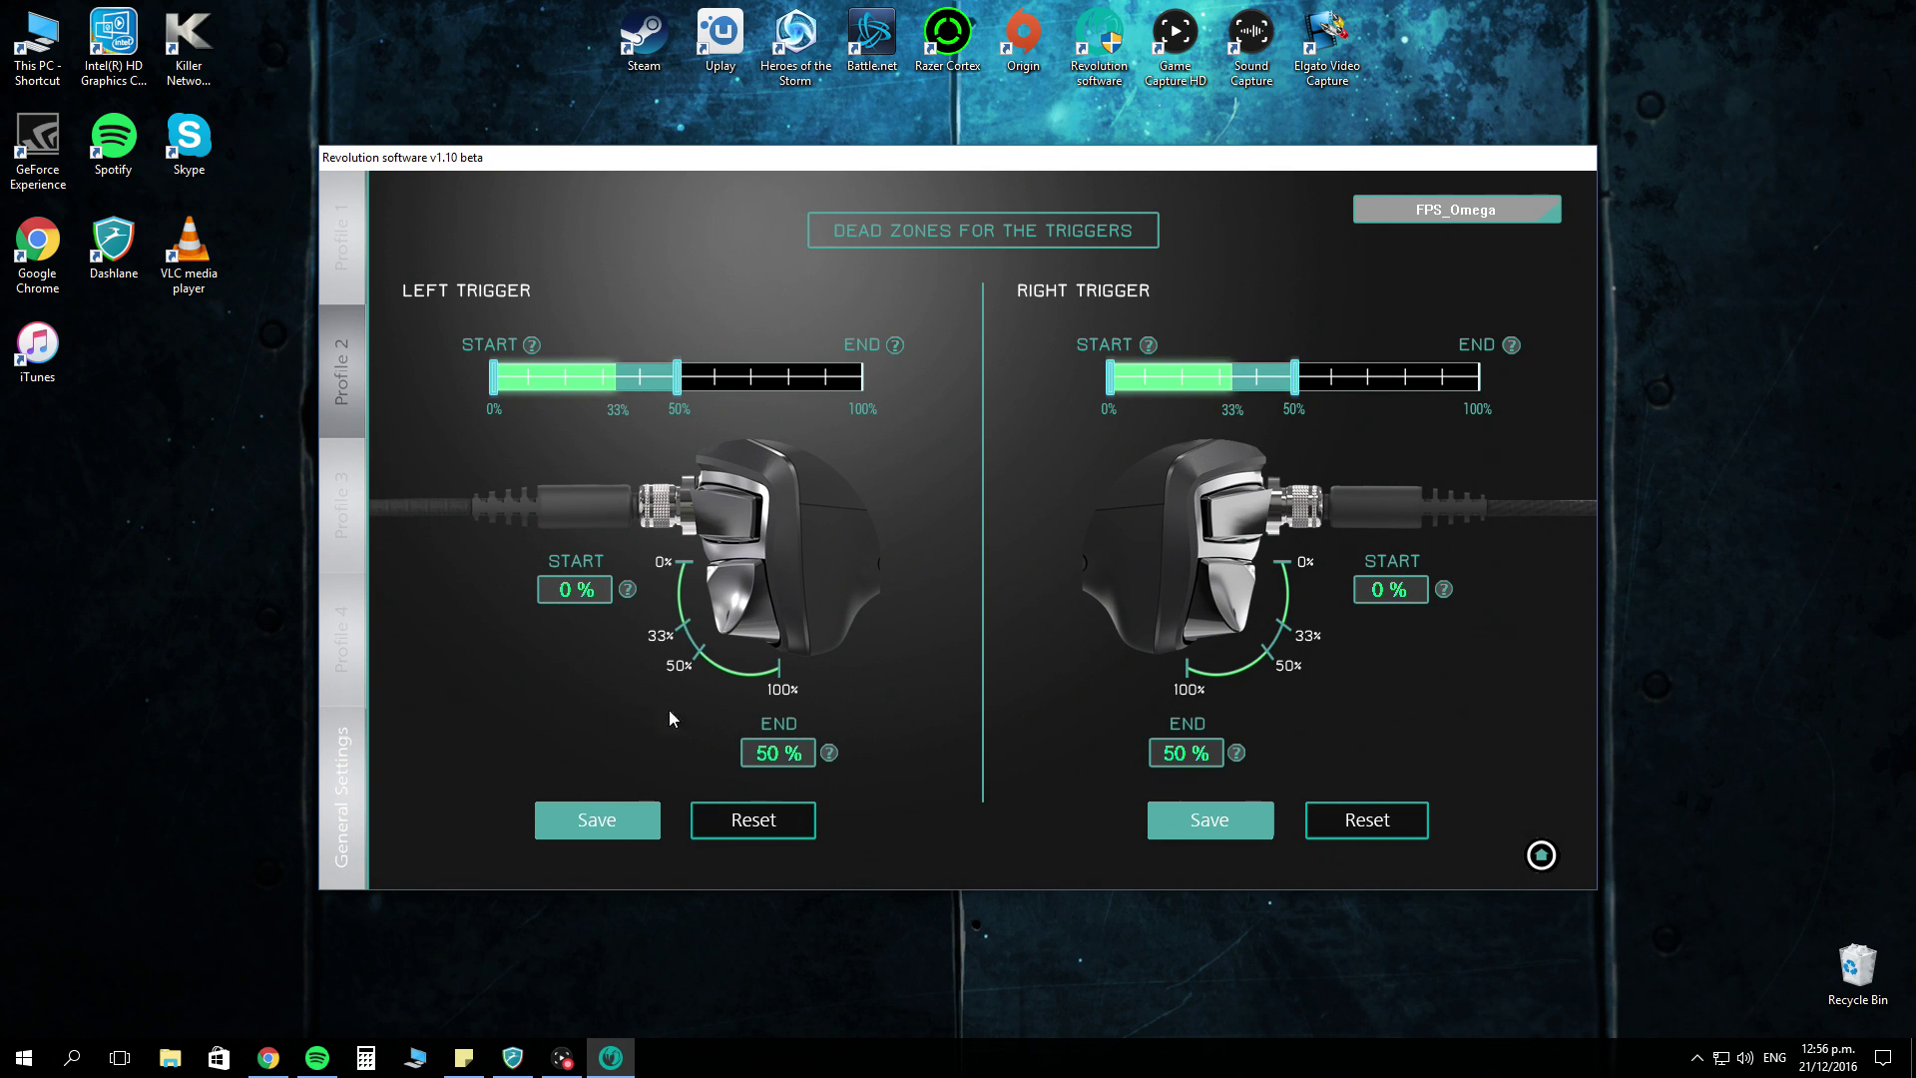
click(1541, 856)
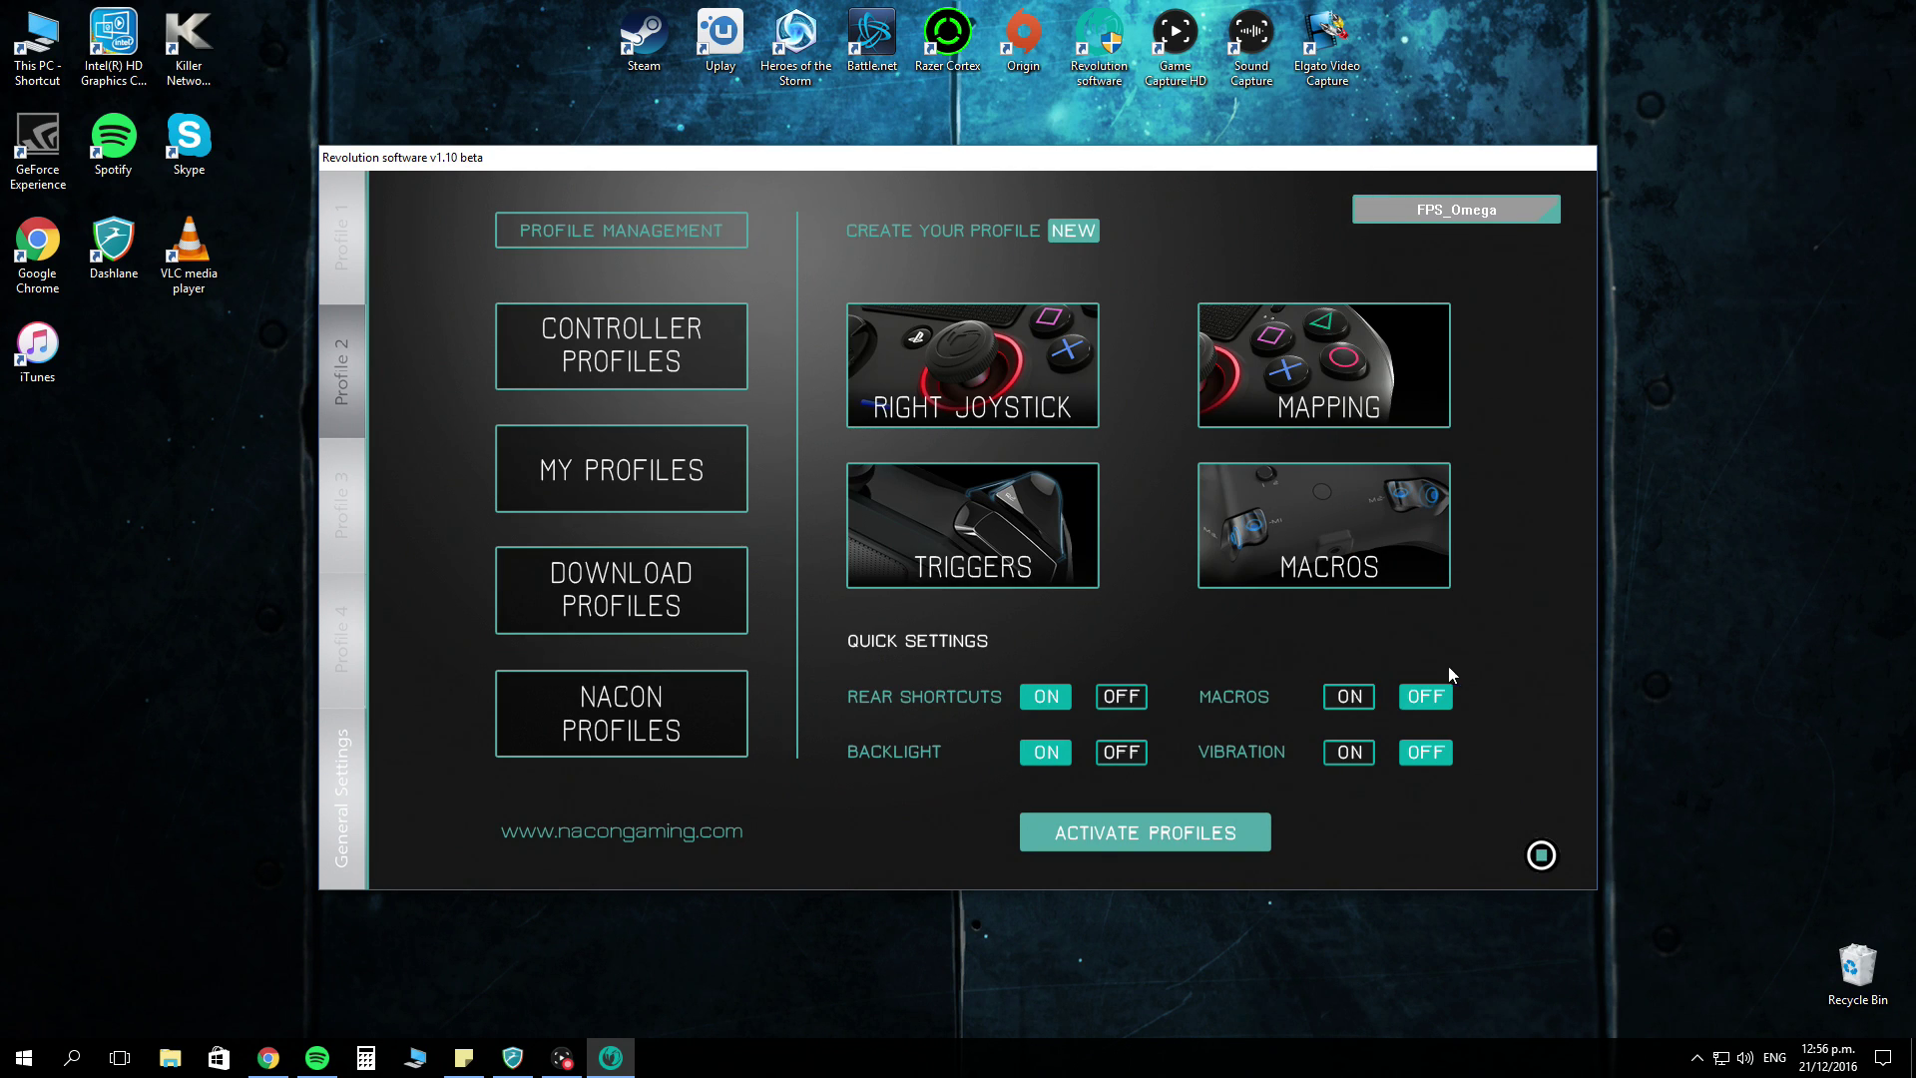
Open the button mapping page and inspect rear button M1, mapped to Triangle.
click(1342, 352)
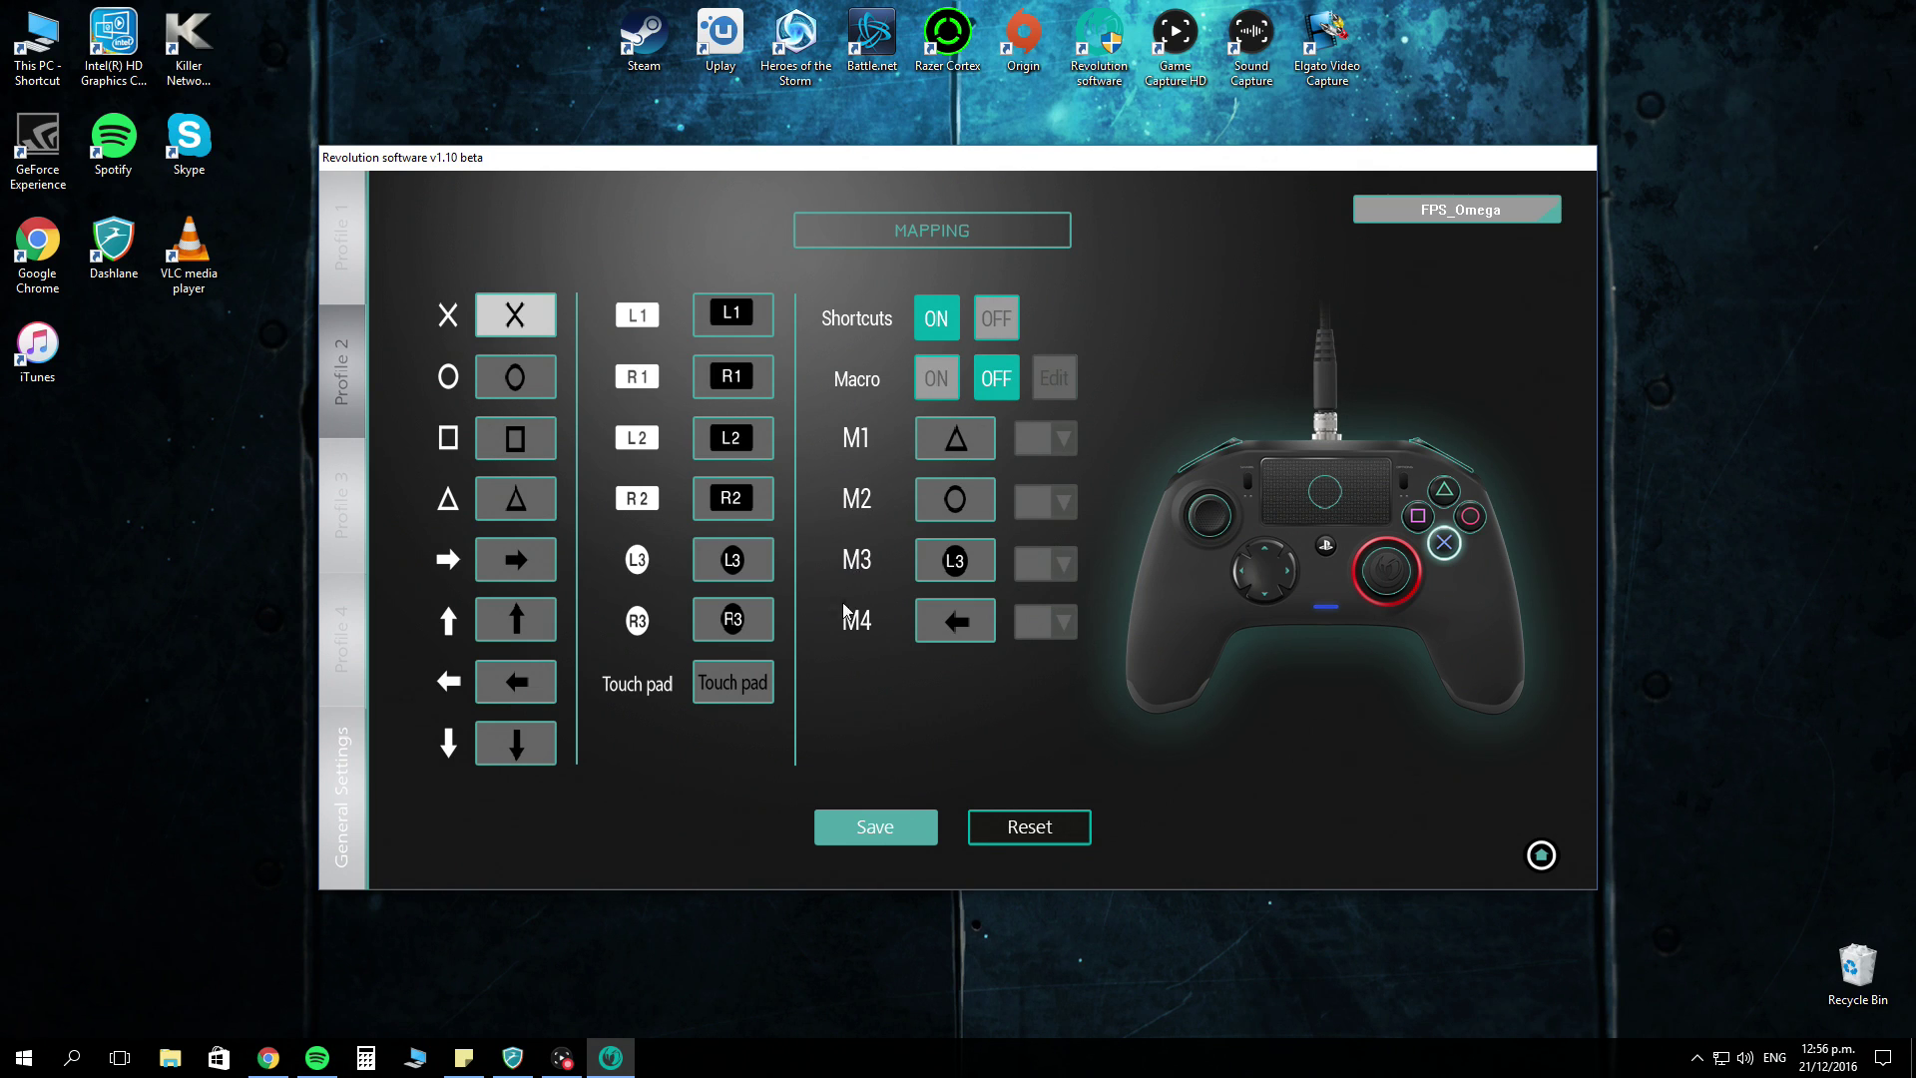
click(953, 439)
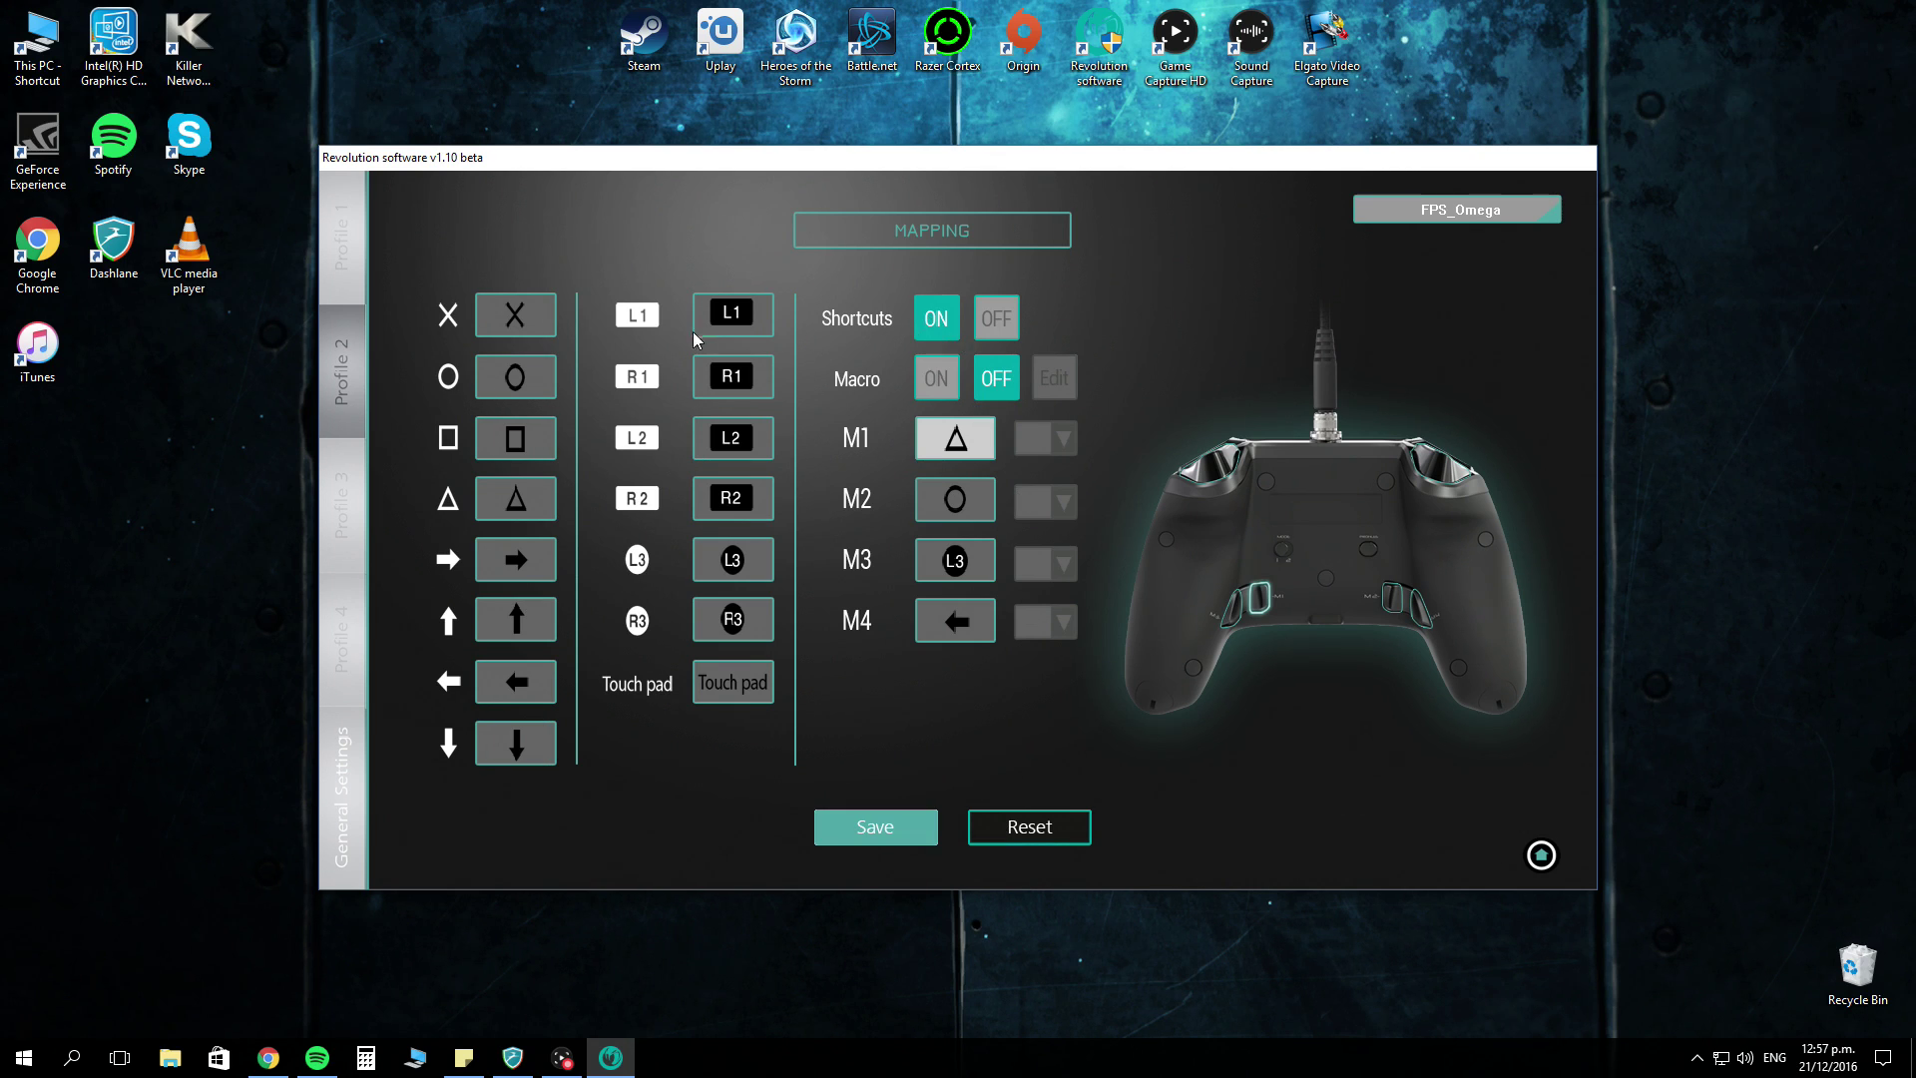
Inspect the front X button mapping, then switch the rear shortcuts off and back on.
click(512, 316)
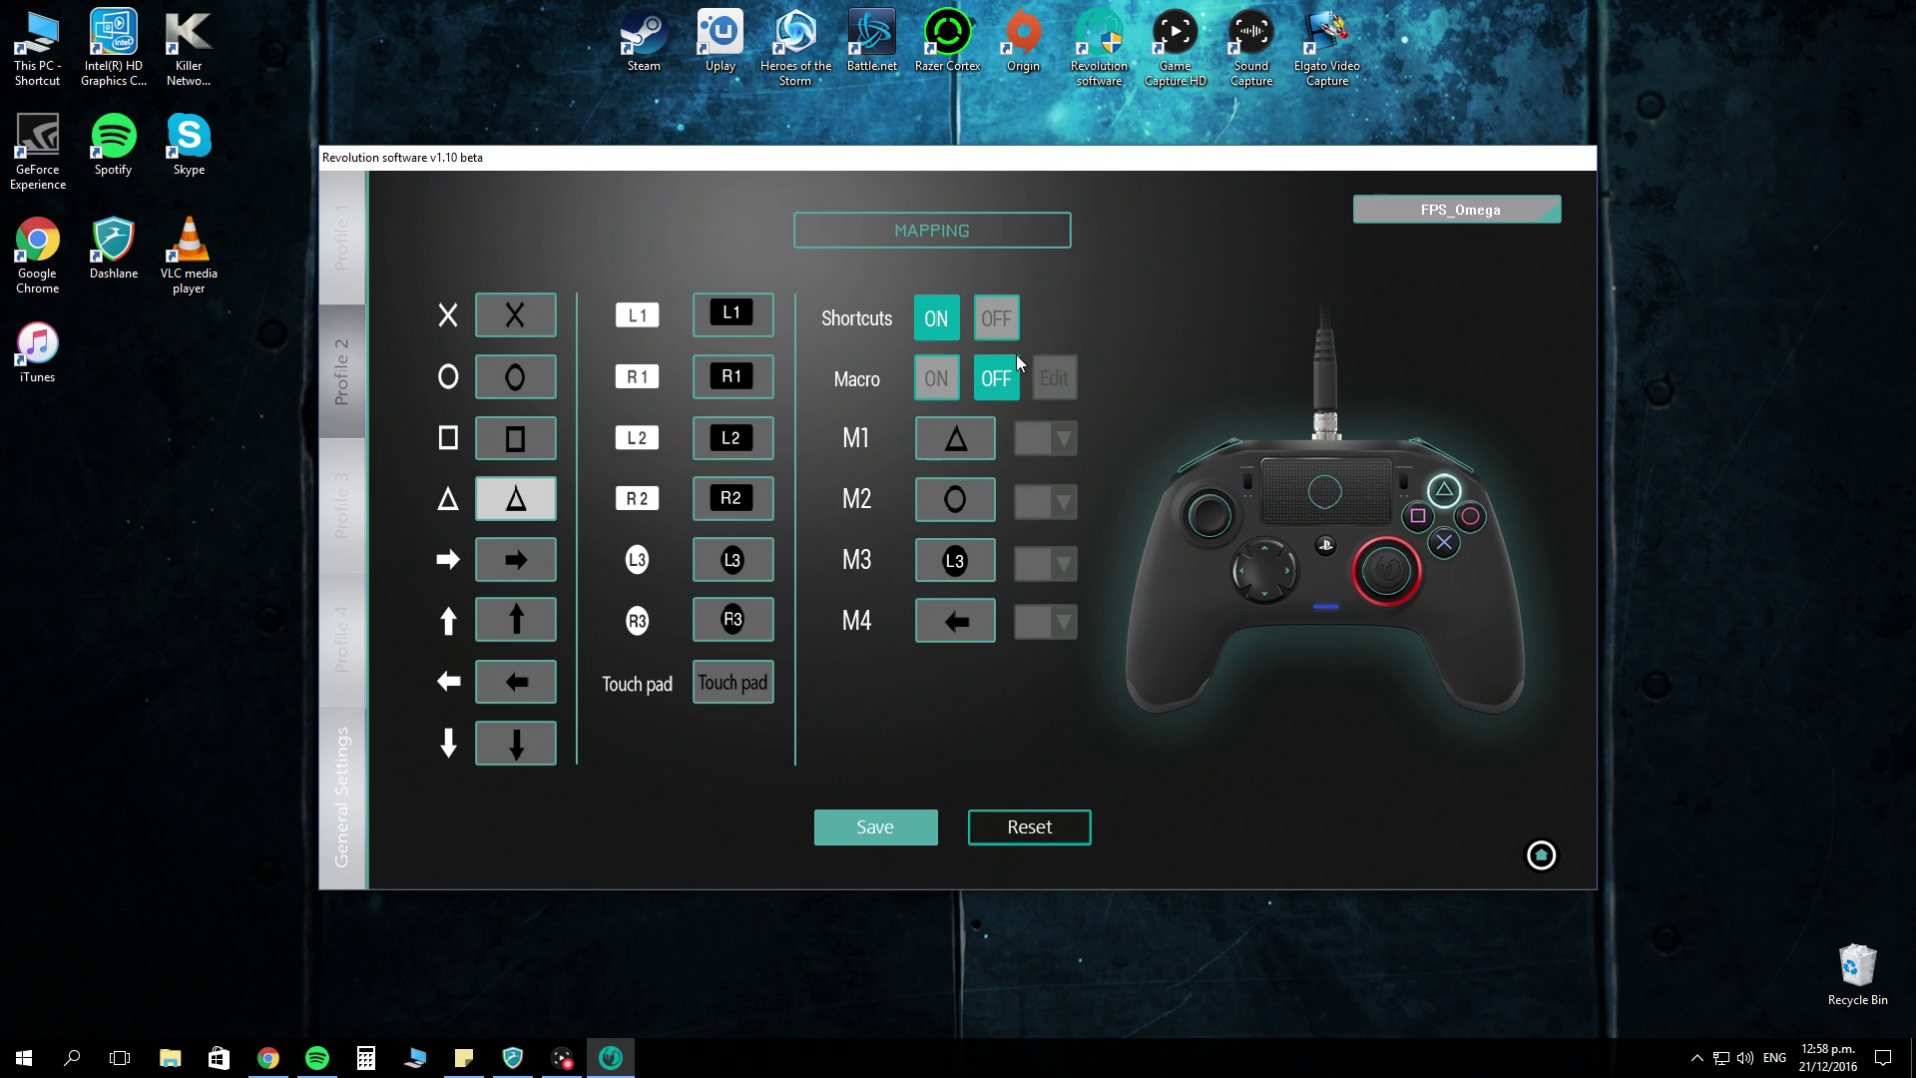
click(996, 318)
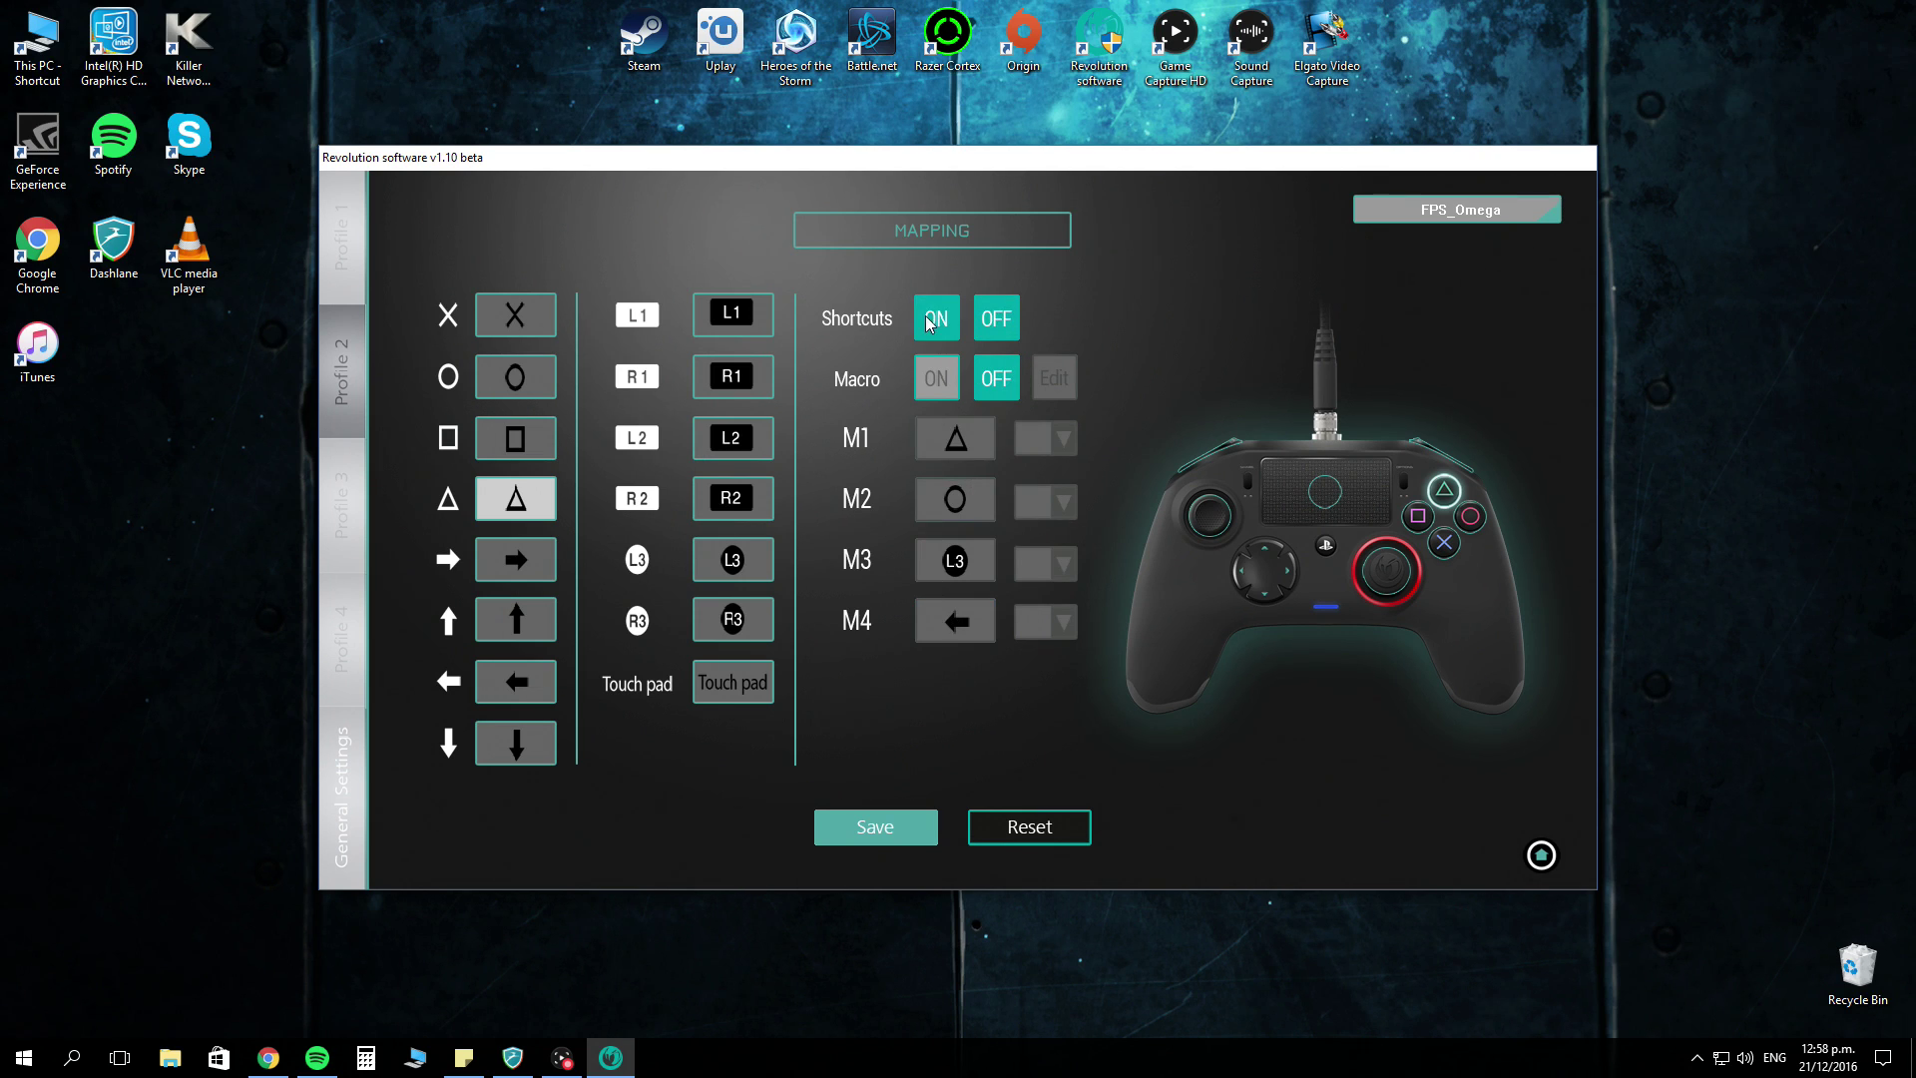
click(928, 320)
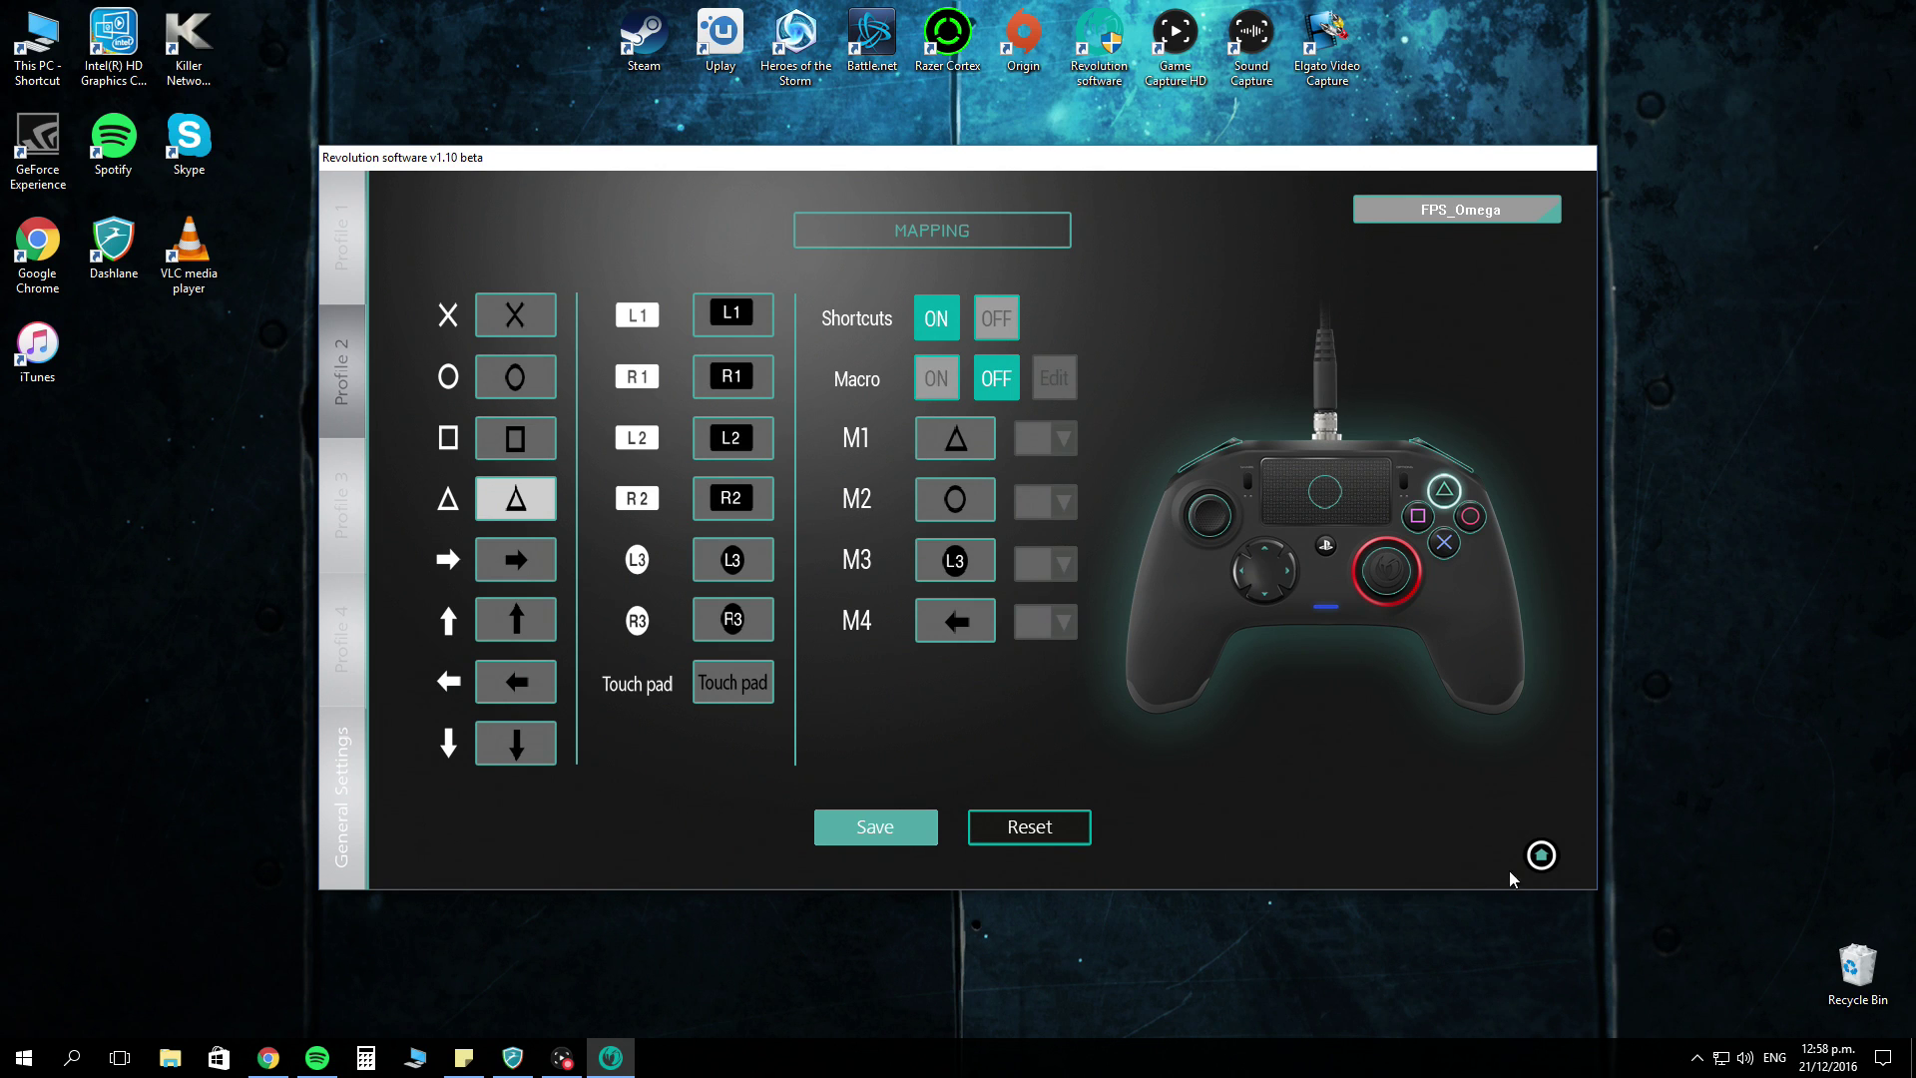
click(1541, 855)
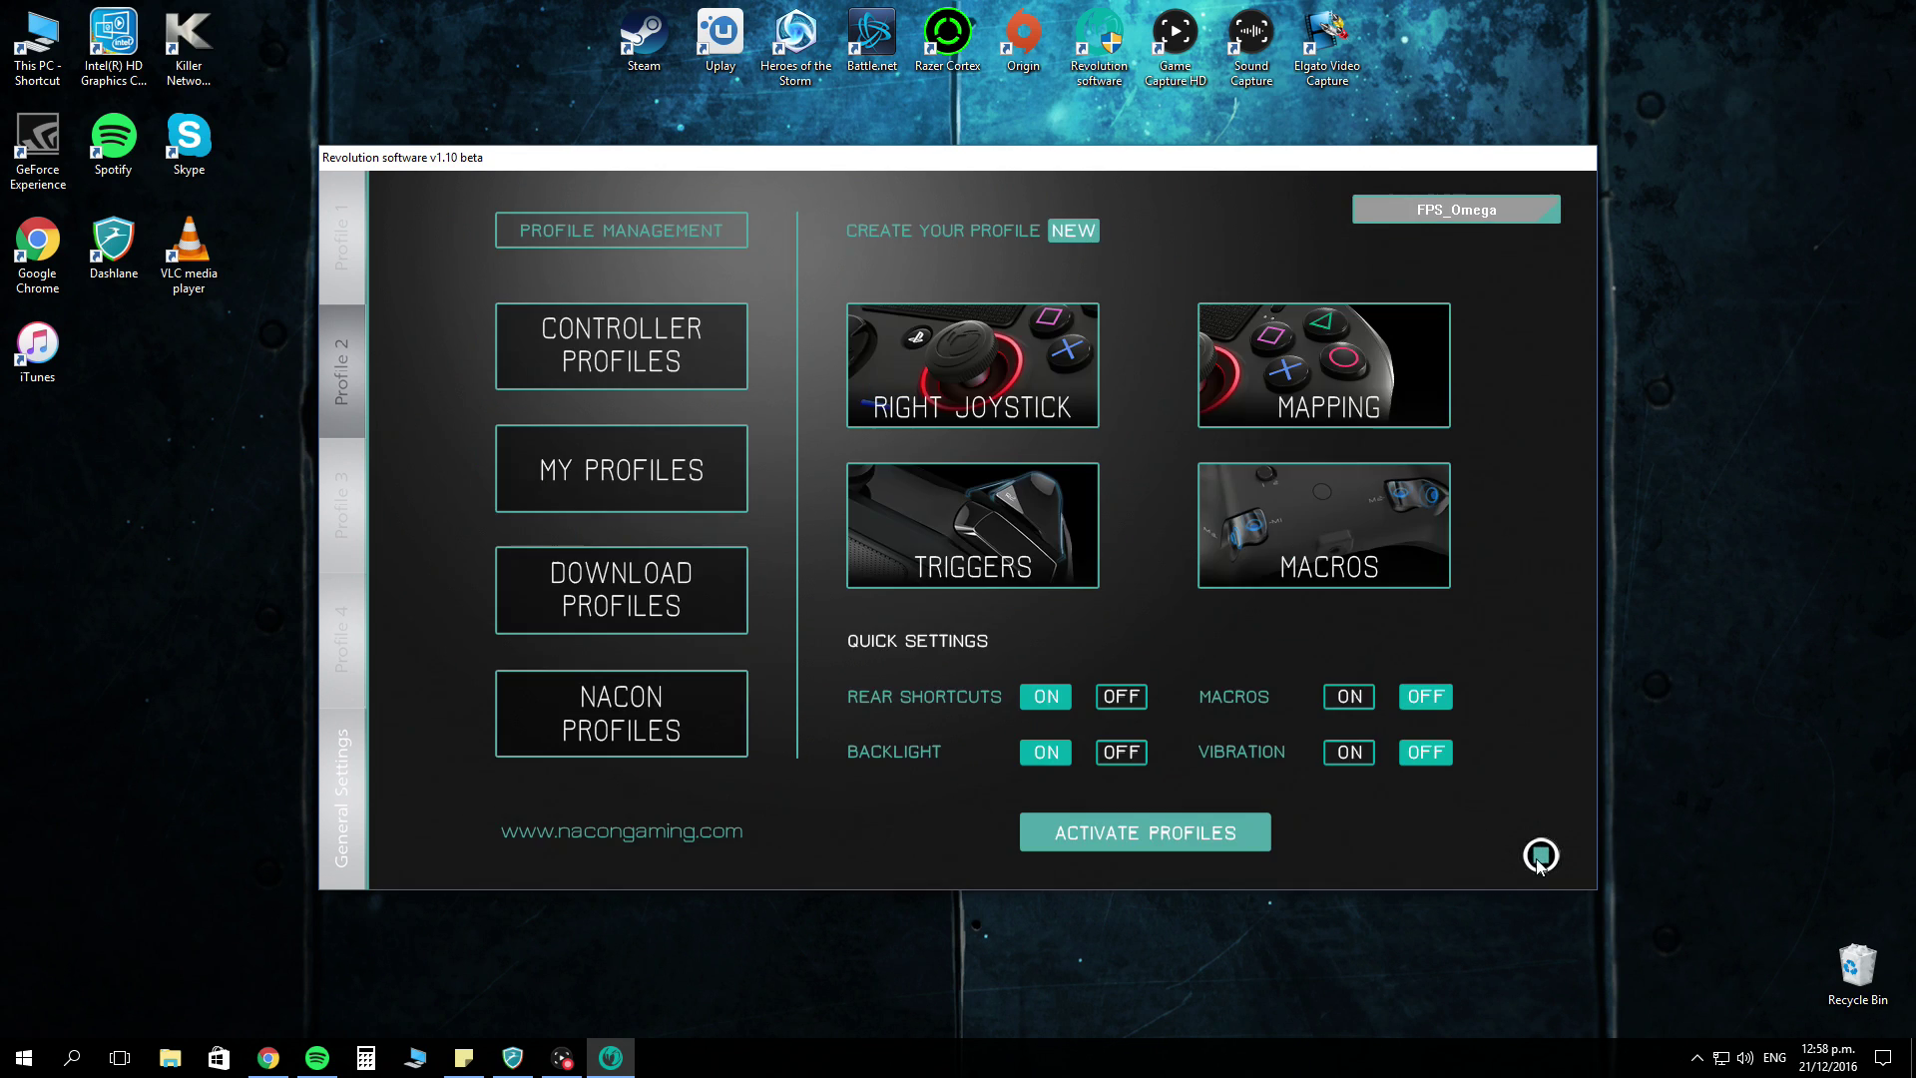
click(1287, 513)
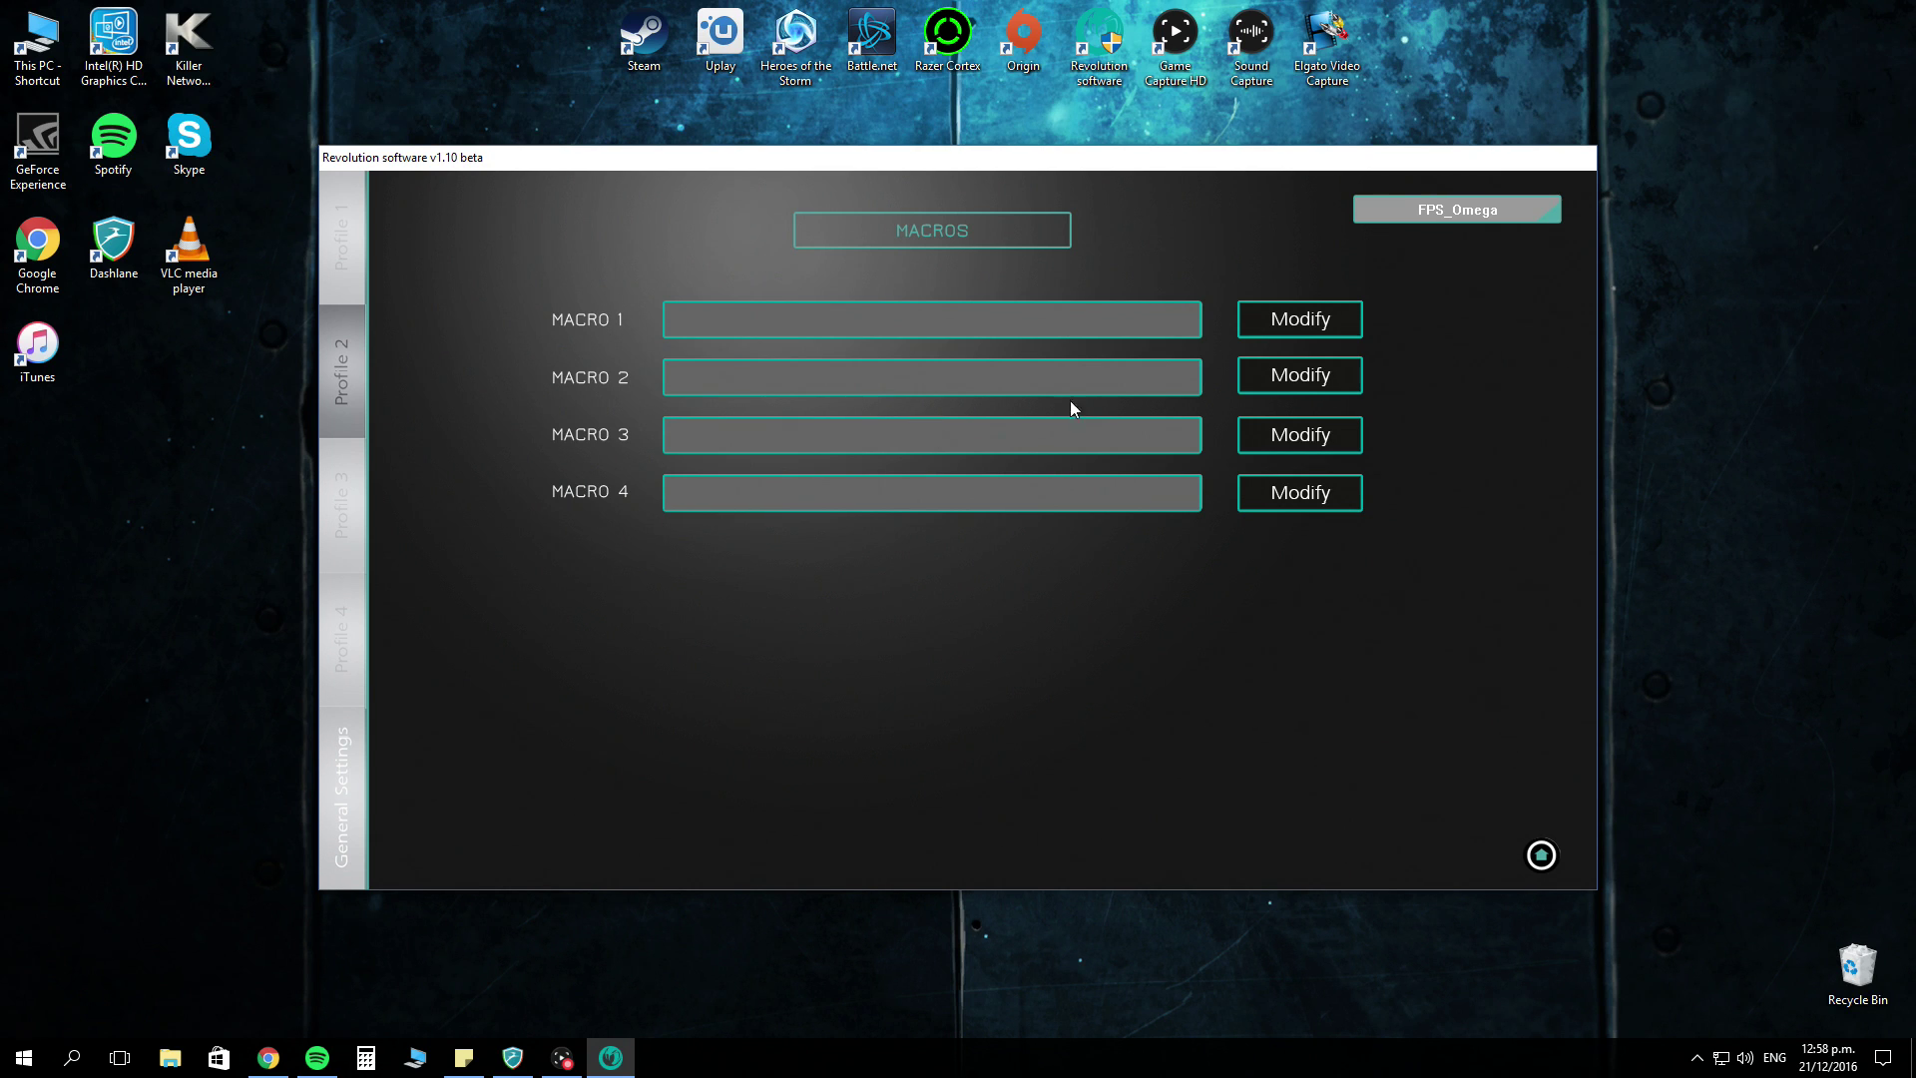
click(1277, 316)
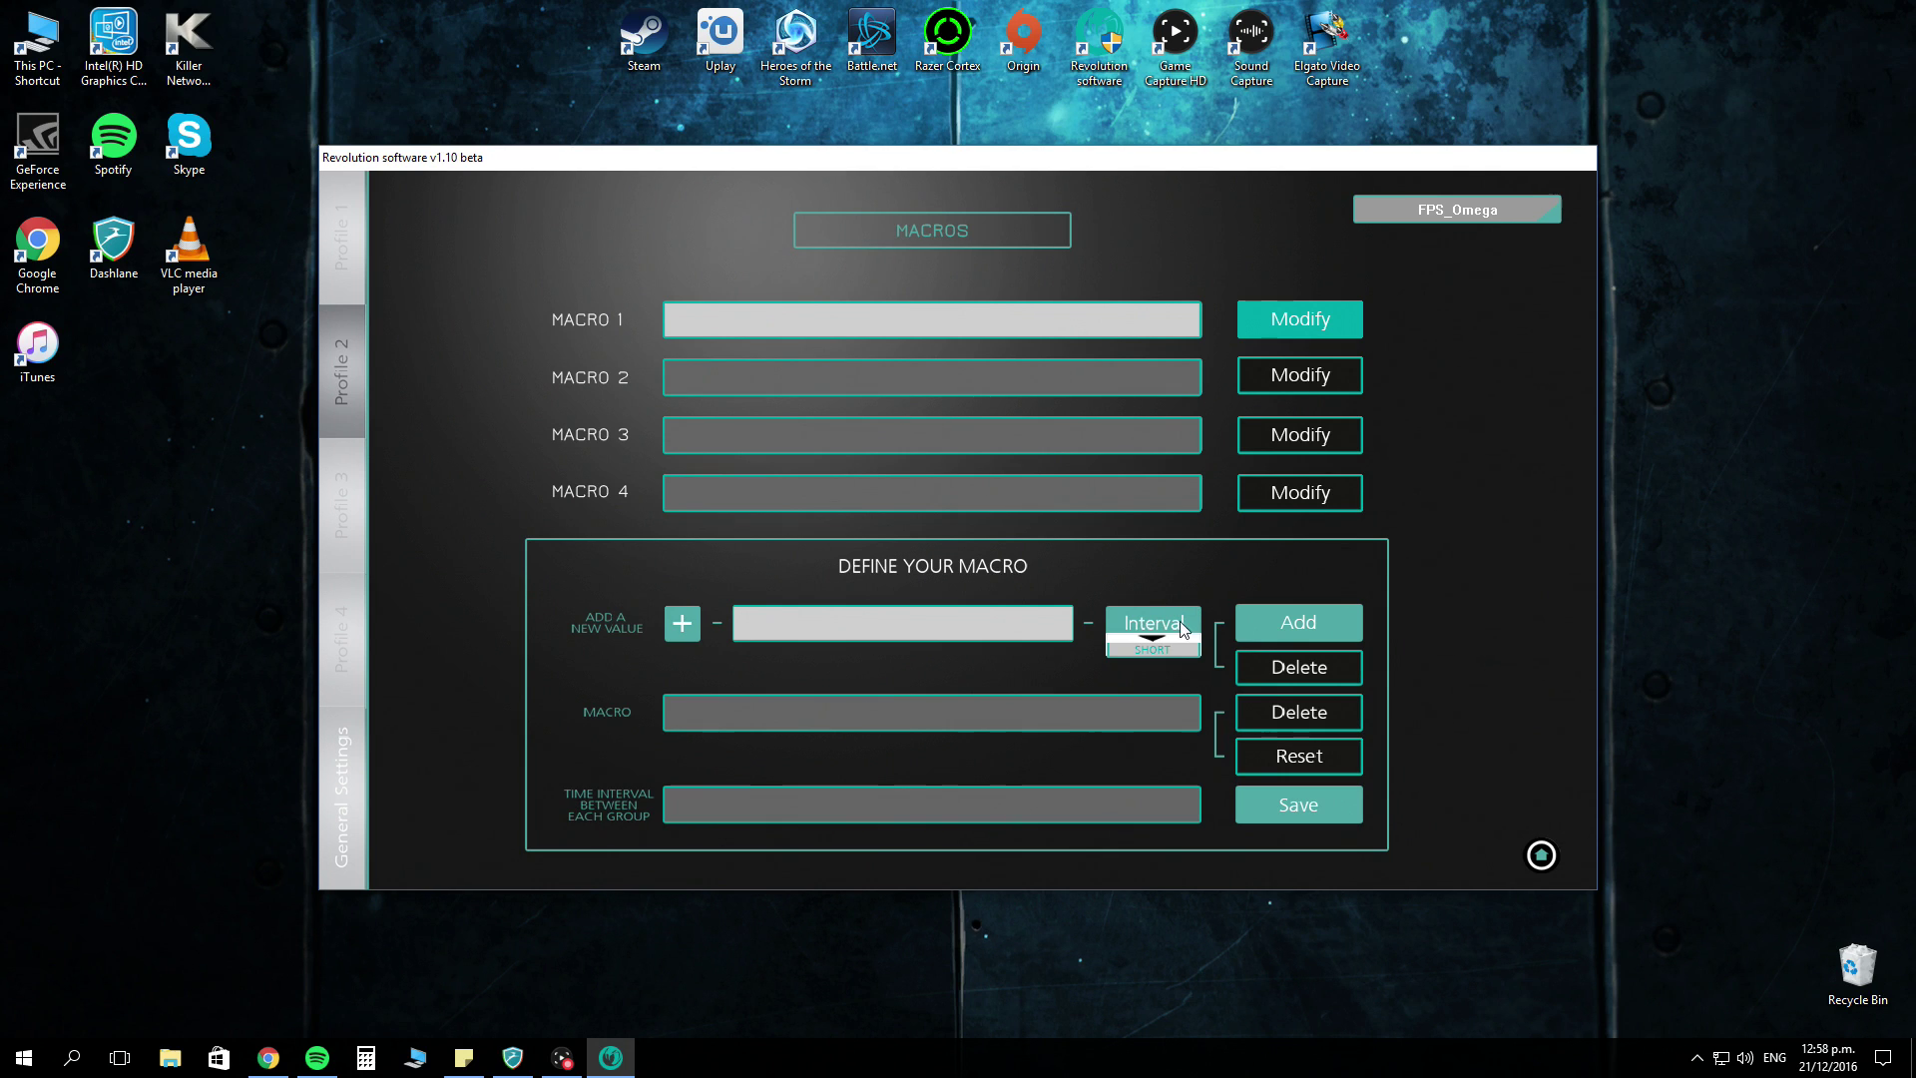
click(1154, 650)
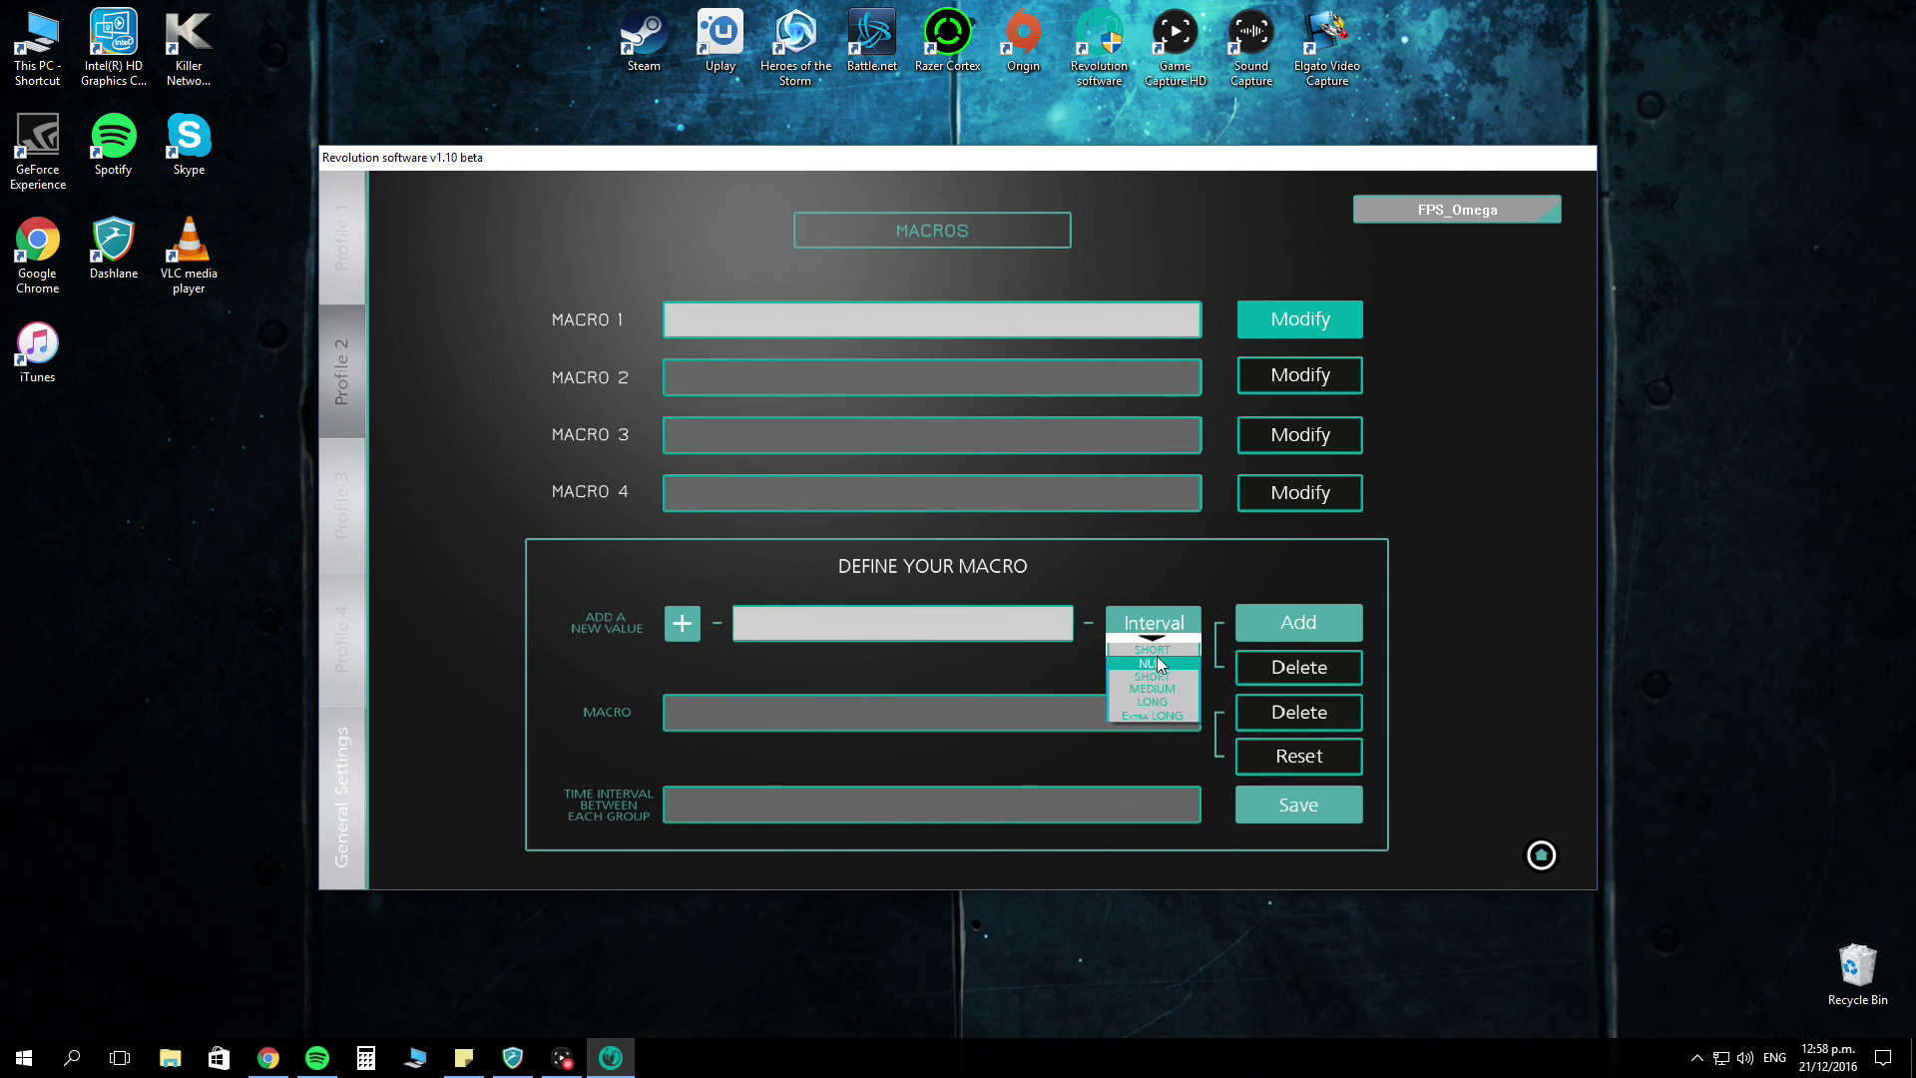
click(950, 682)
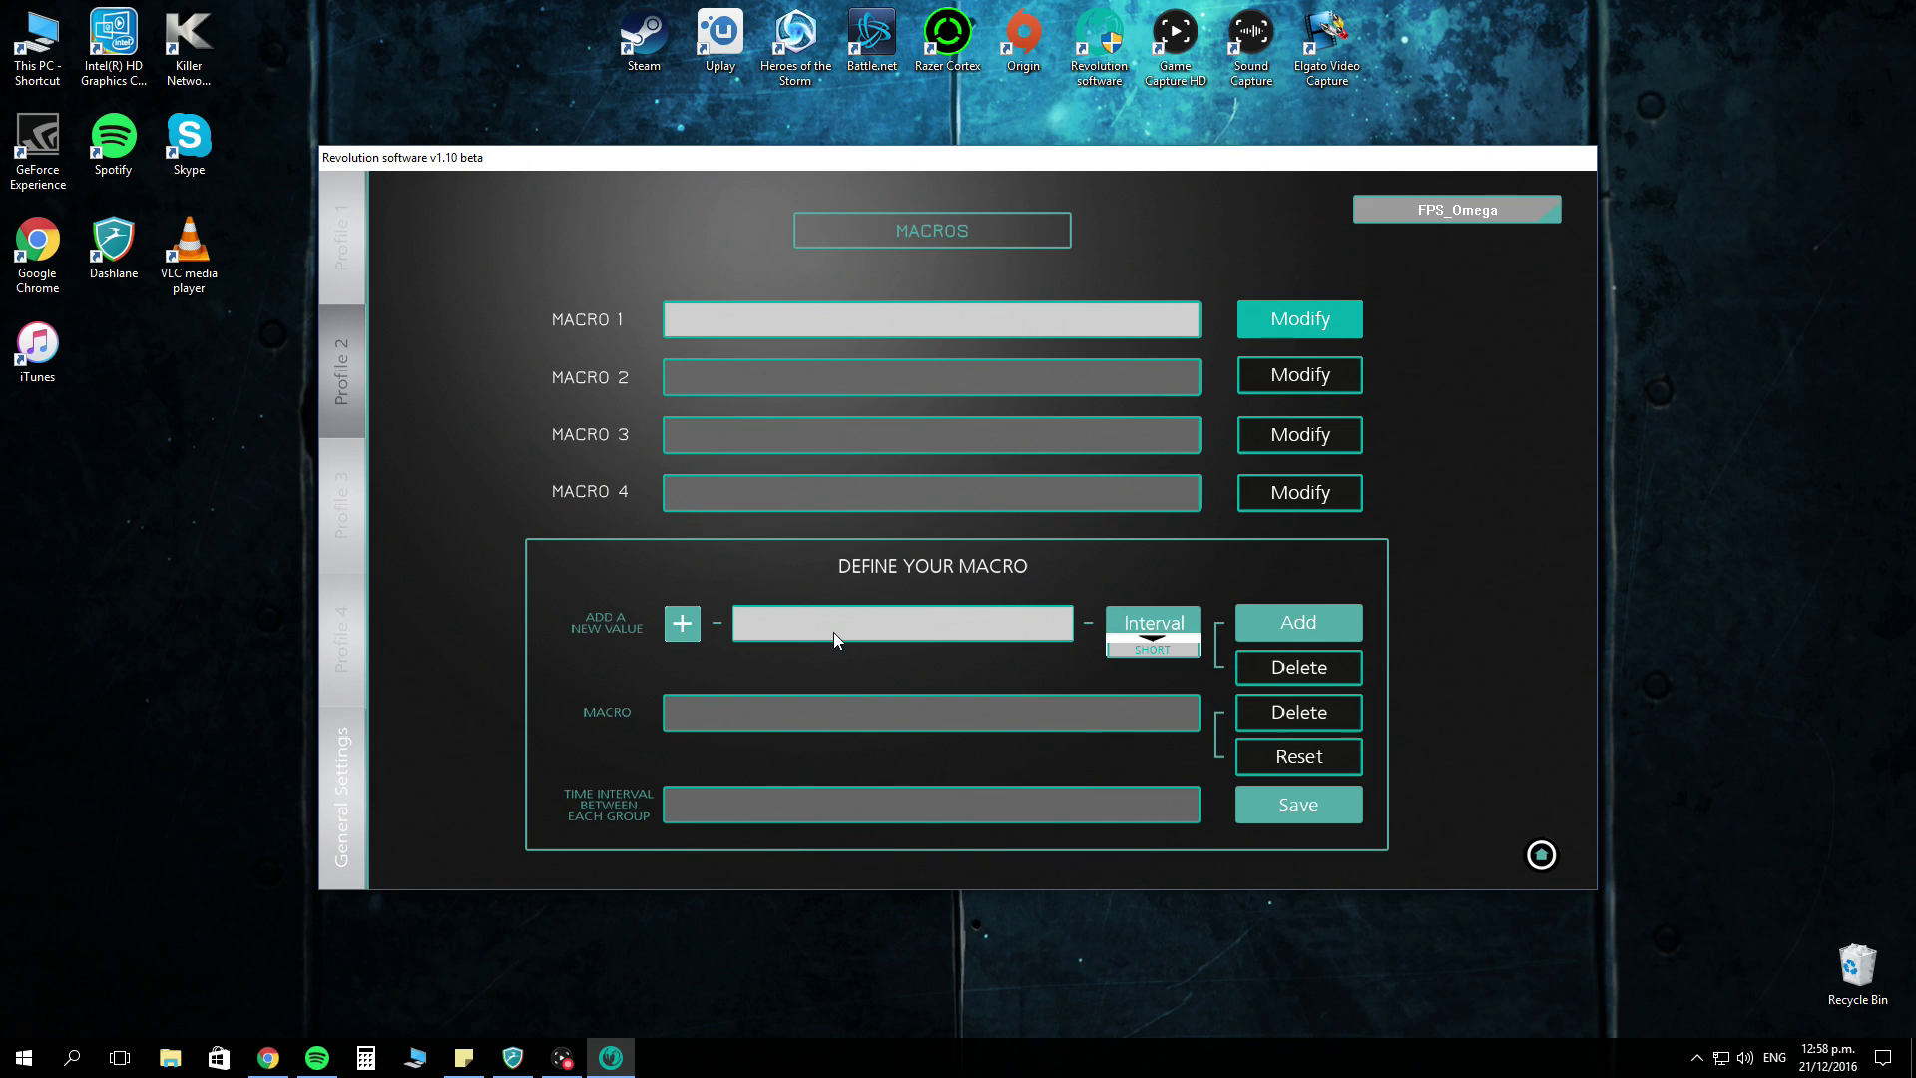
key(x)
key(o)
key(t)
key(o)
click(1253, 679)
click(1537, 854)
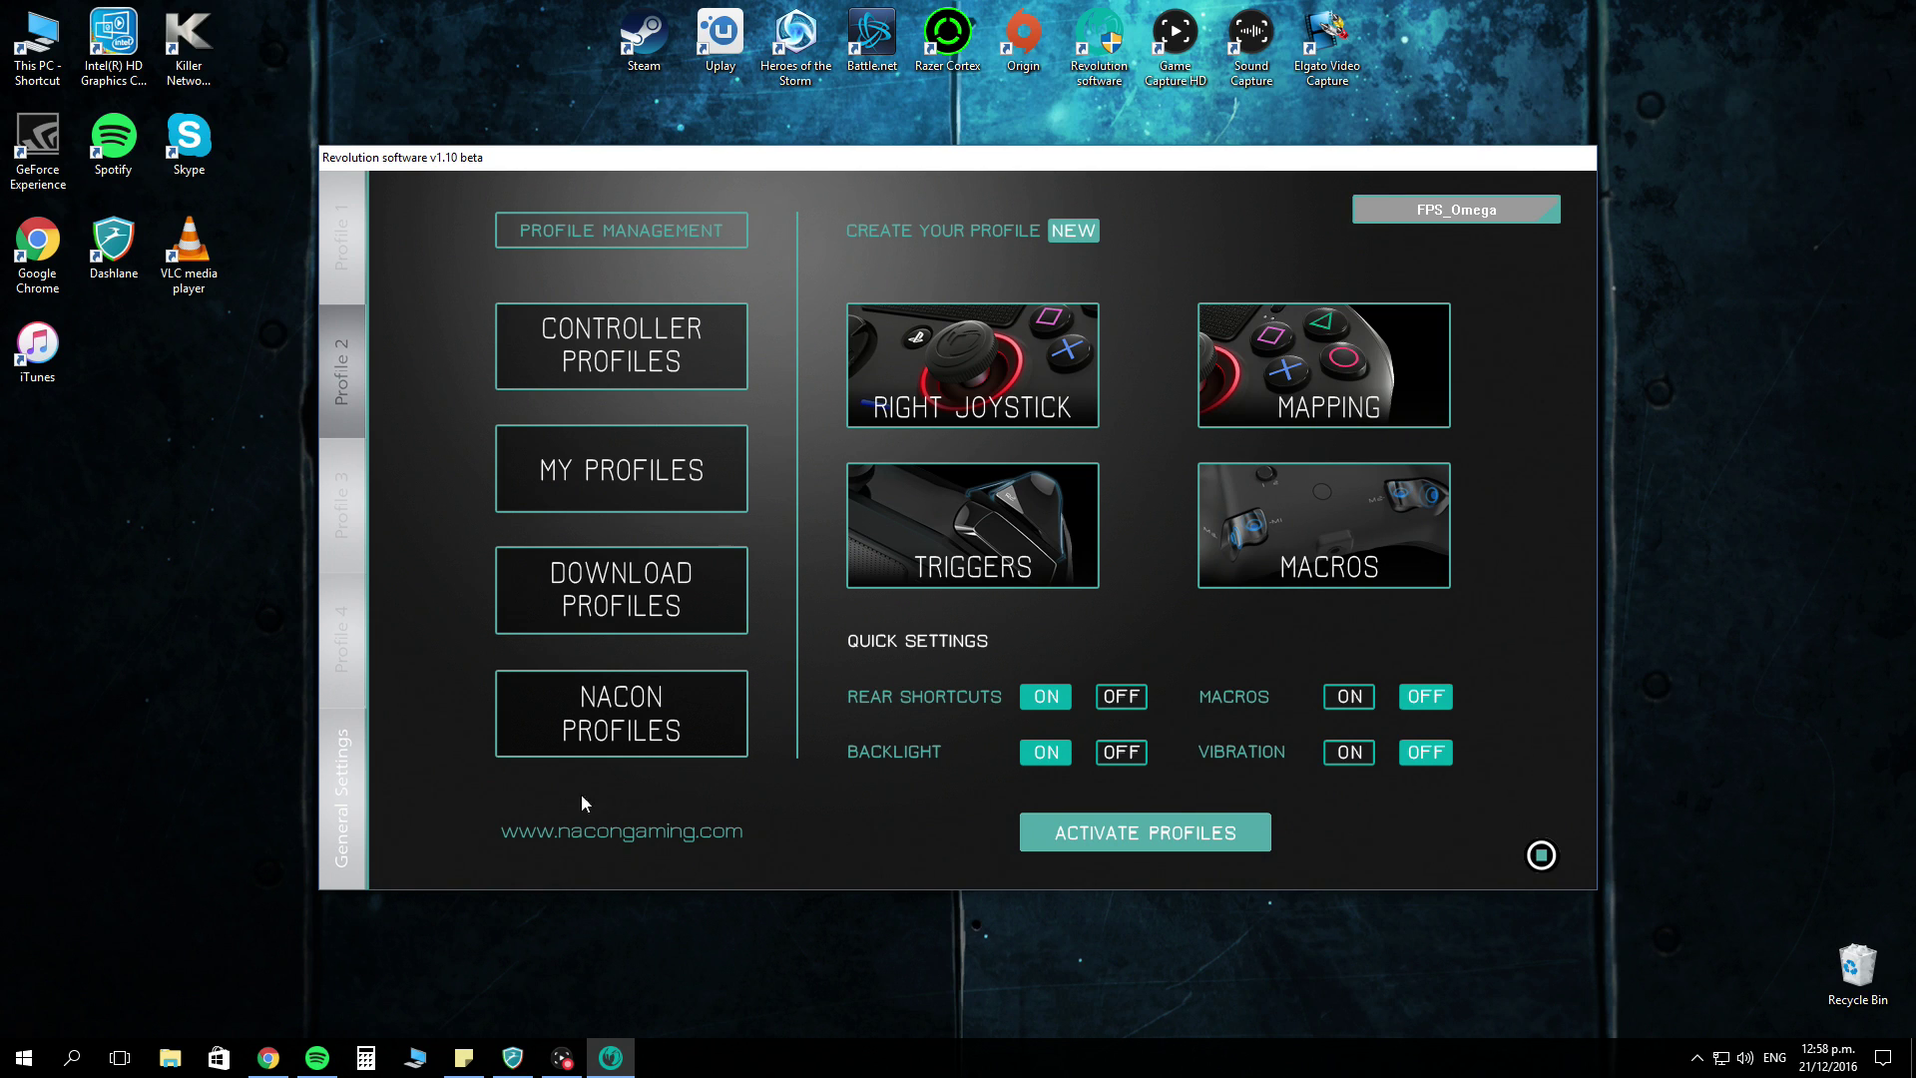
Open General Settings and try a stronger left vibration, then set it back to 0.
click(366, 814)
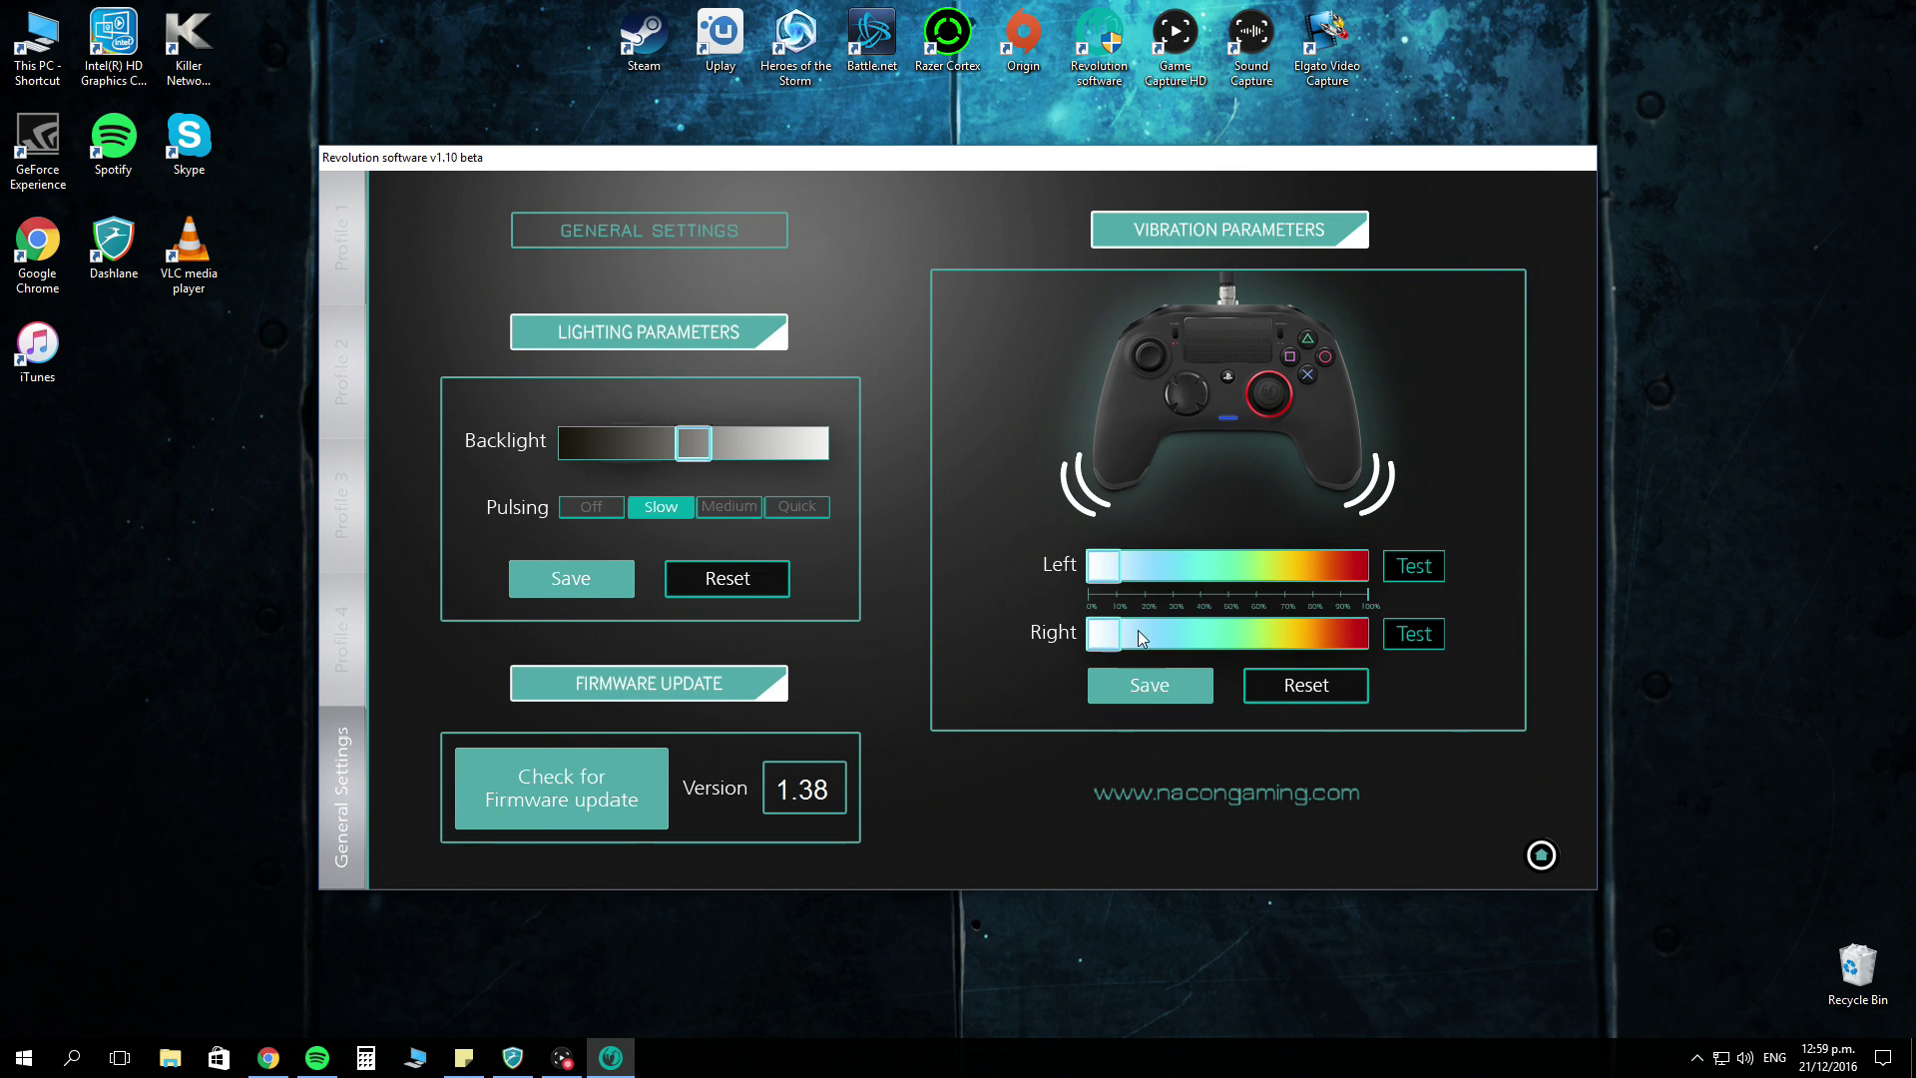
click(1284, 674)
click(1272, 565)
Check twice for firmware updates, confirming 1.38 is latest, then return to profile management.
click(547, 788)
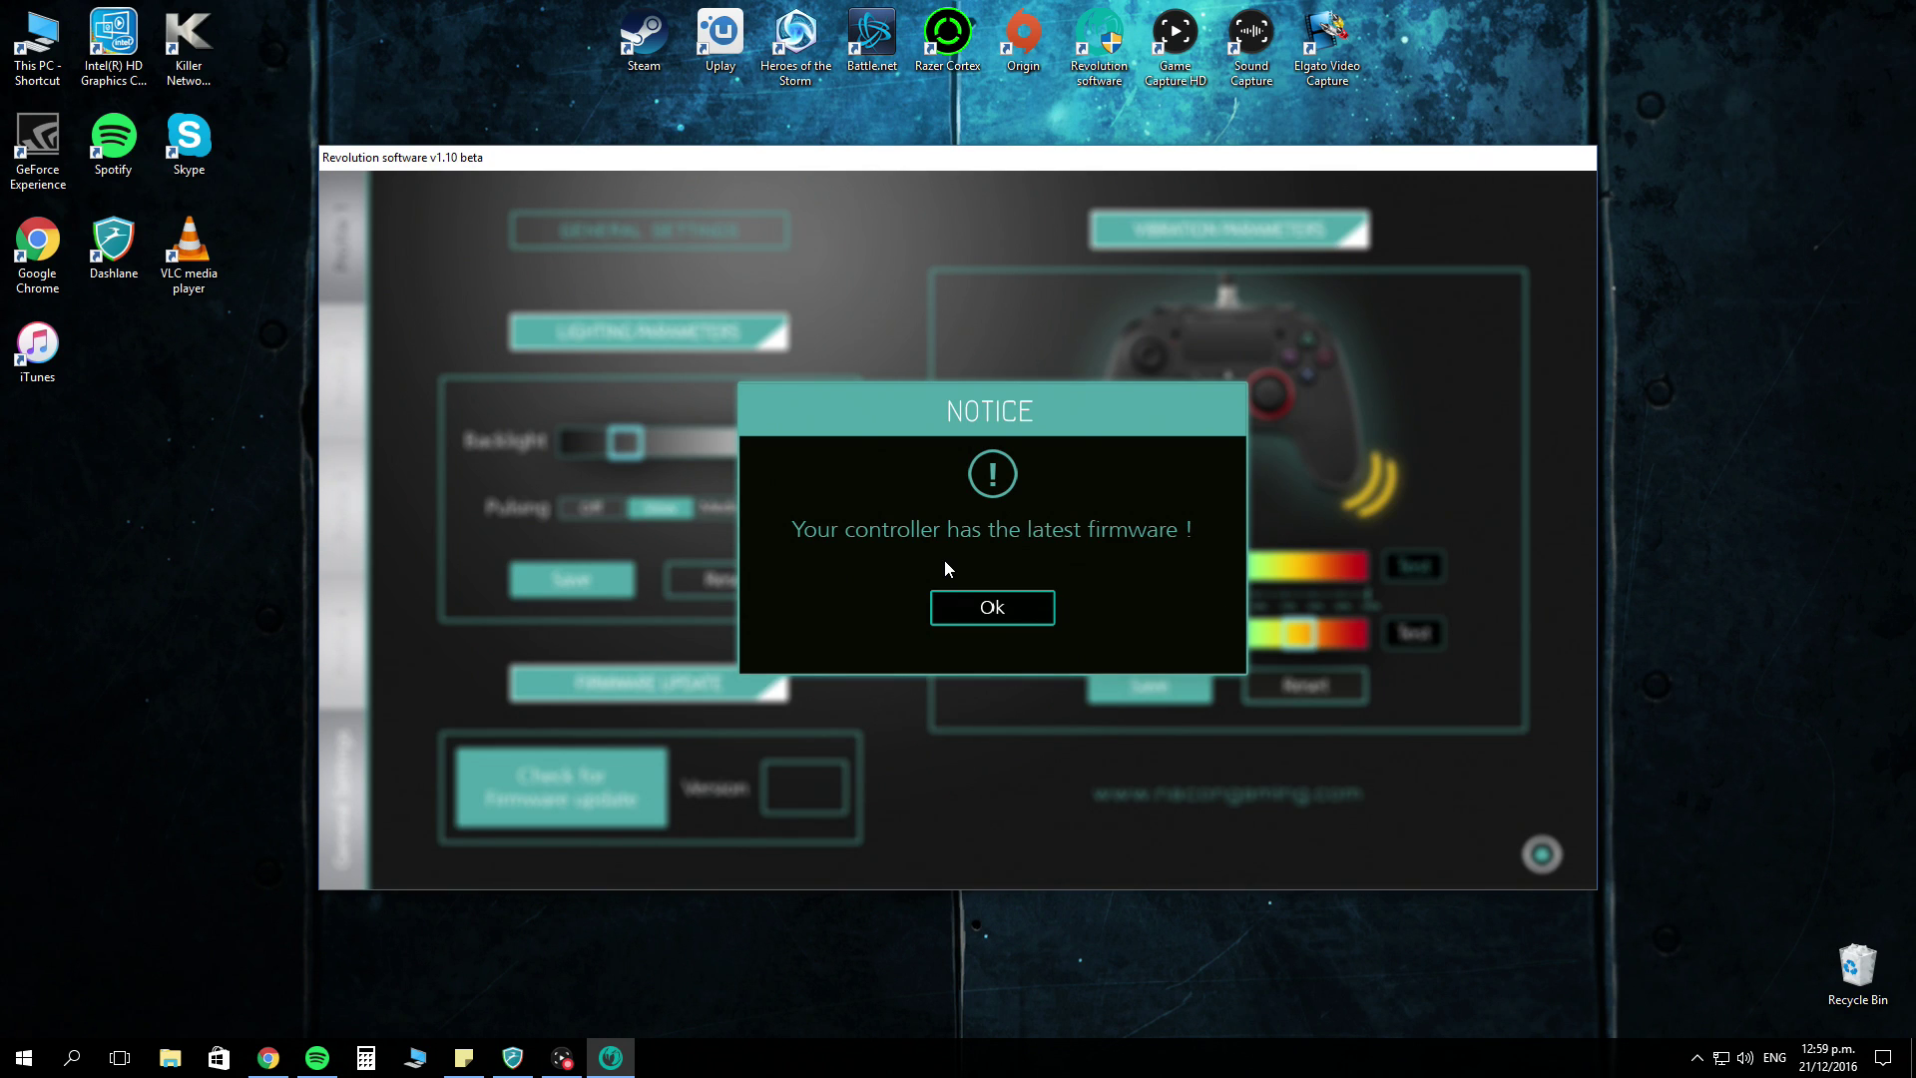
click(1043, 604)
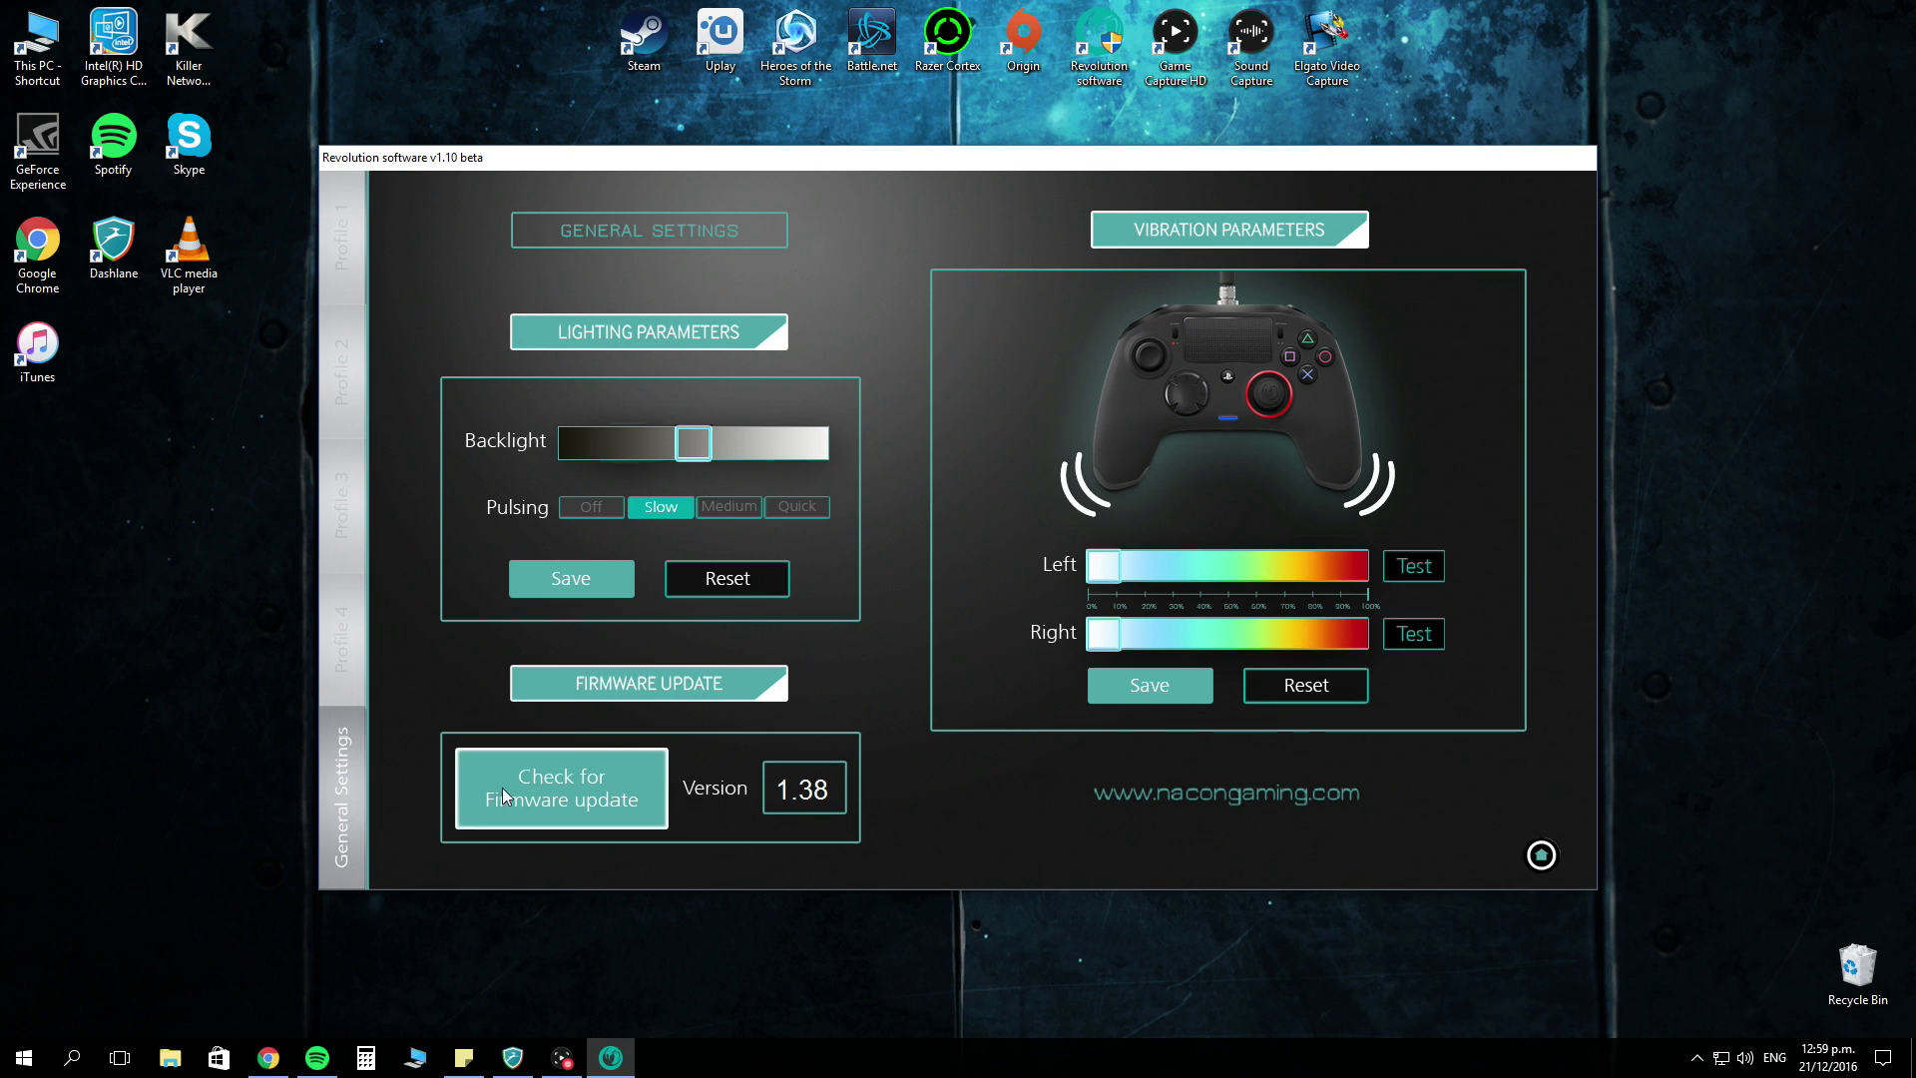
click(599, 783)
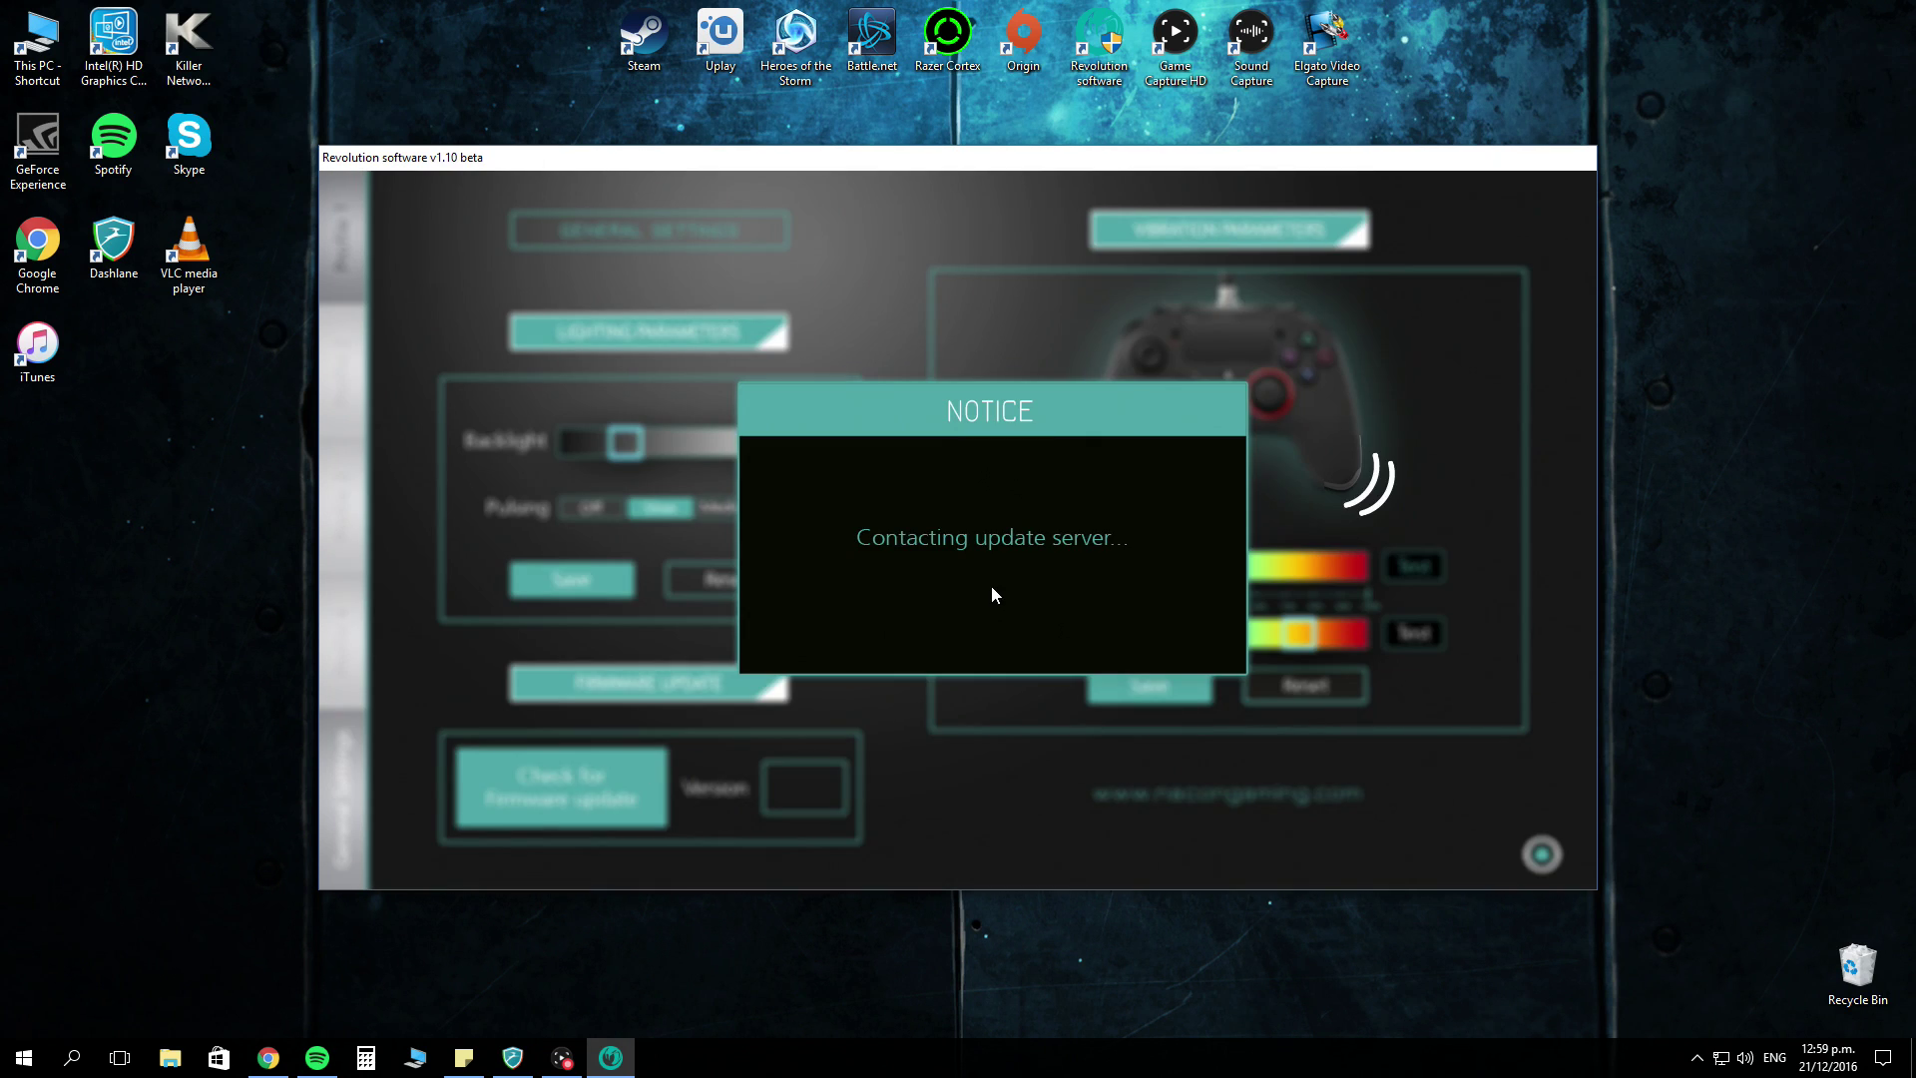
click(1004, 611)
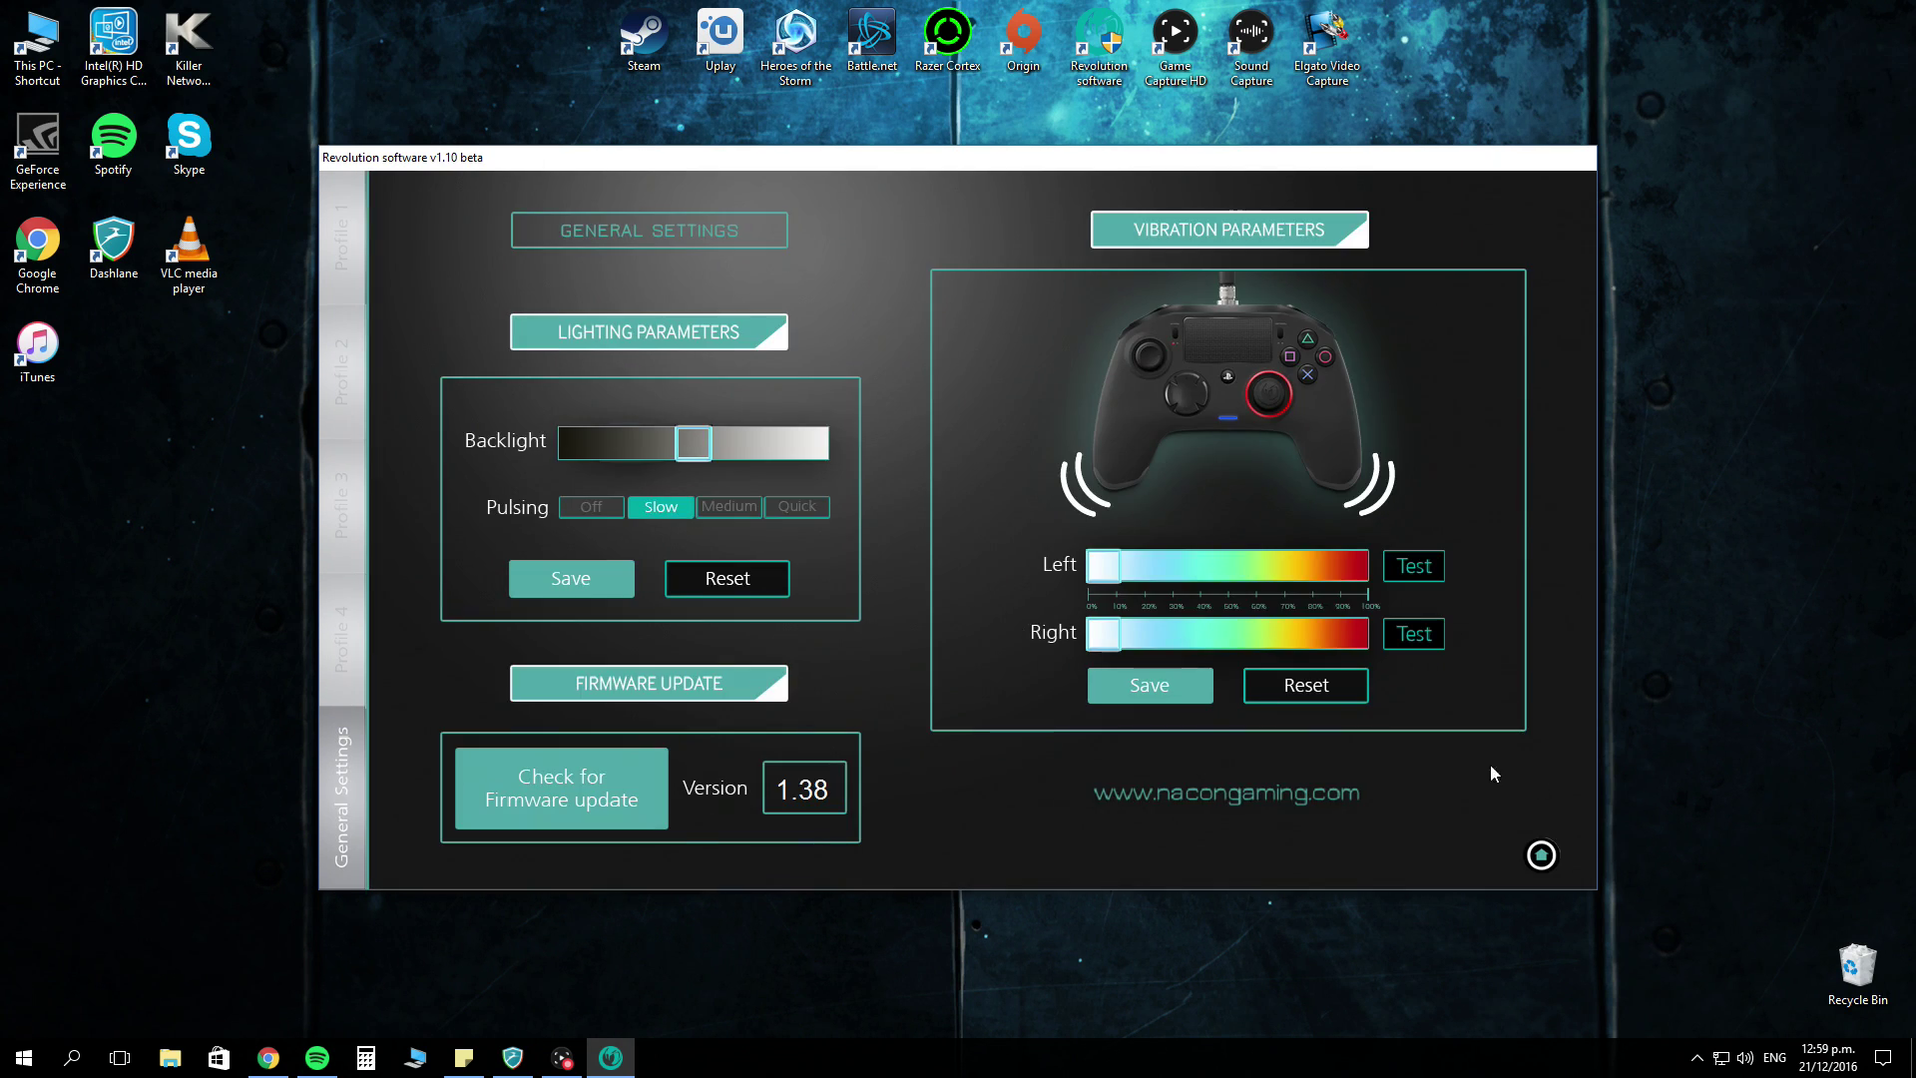
click(1541, 855)
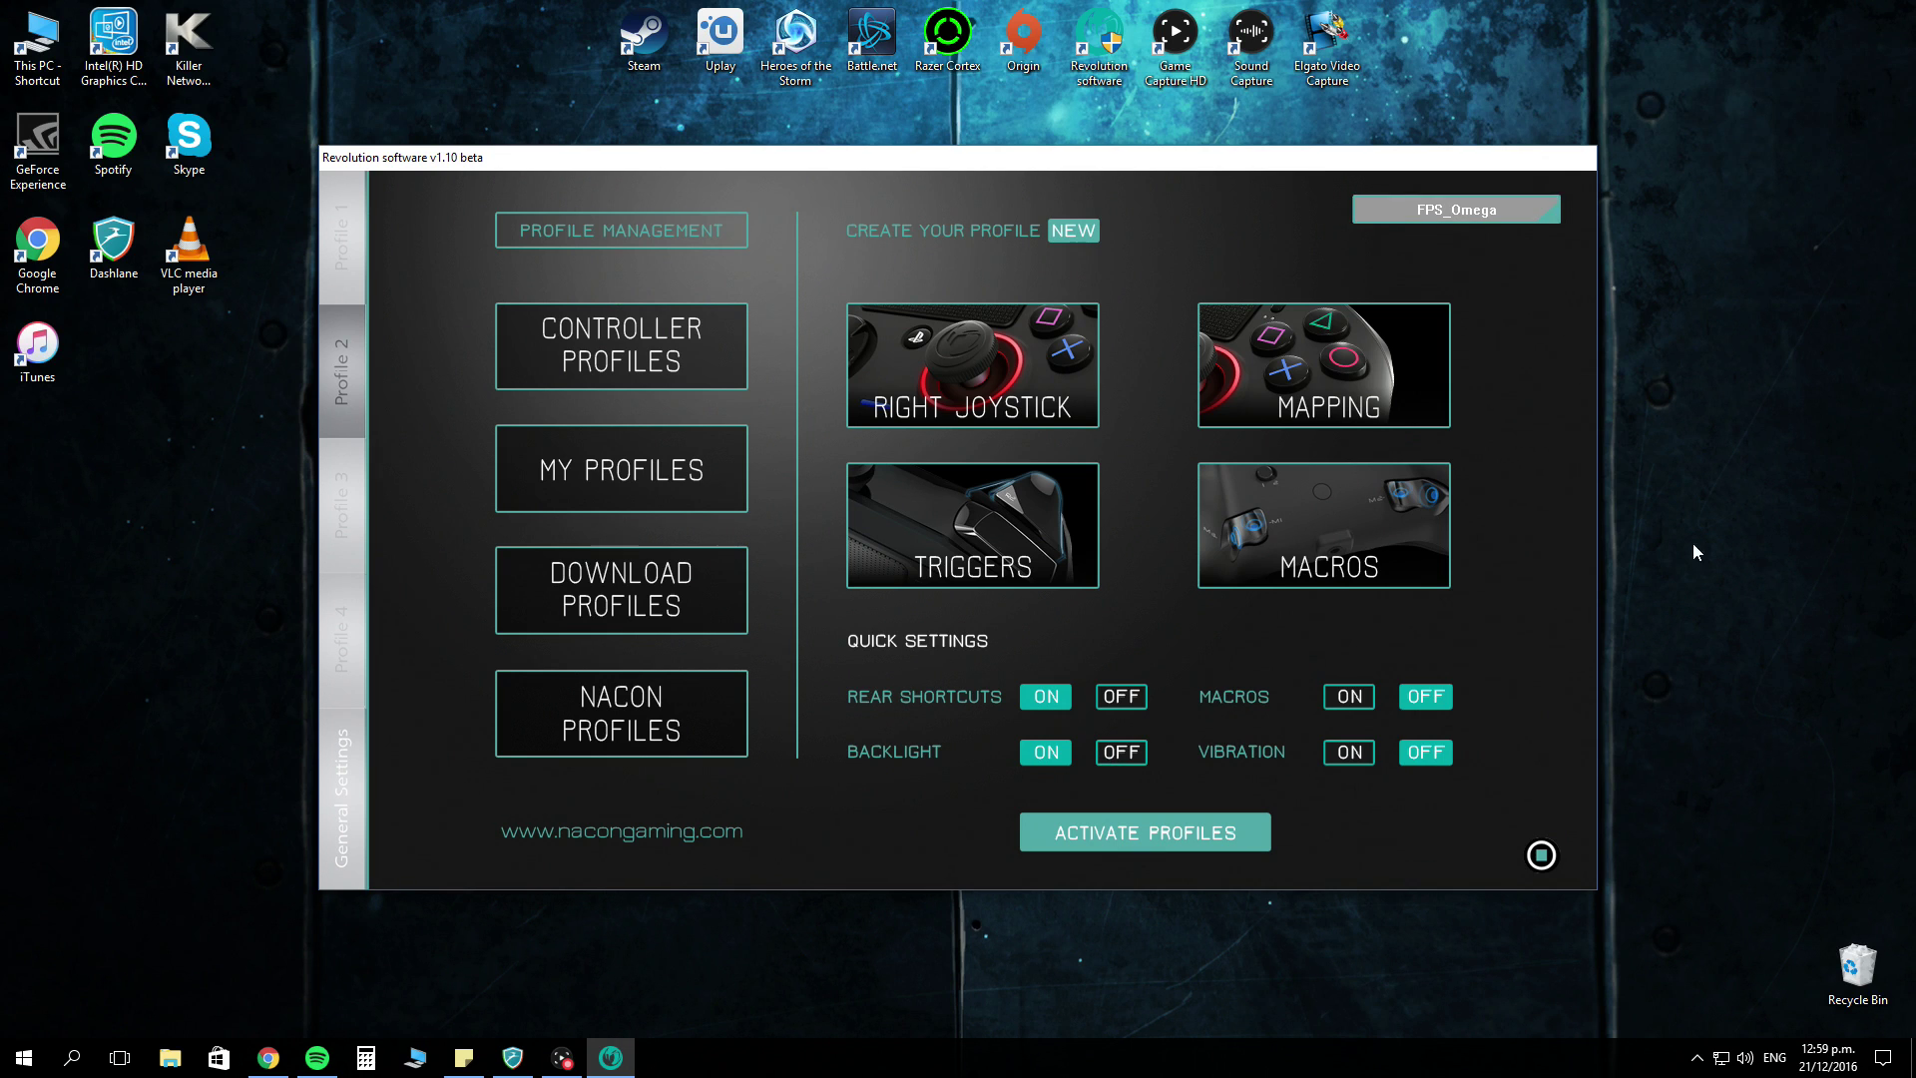